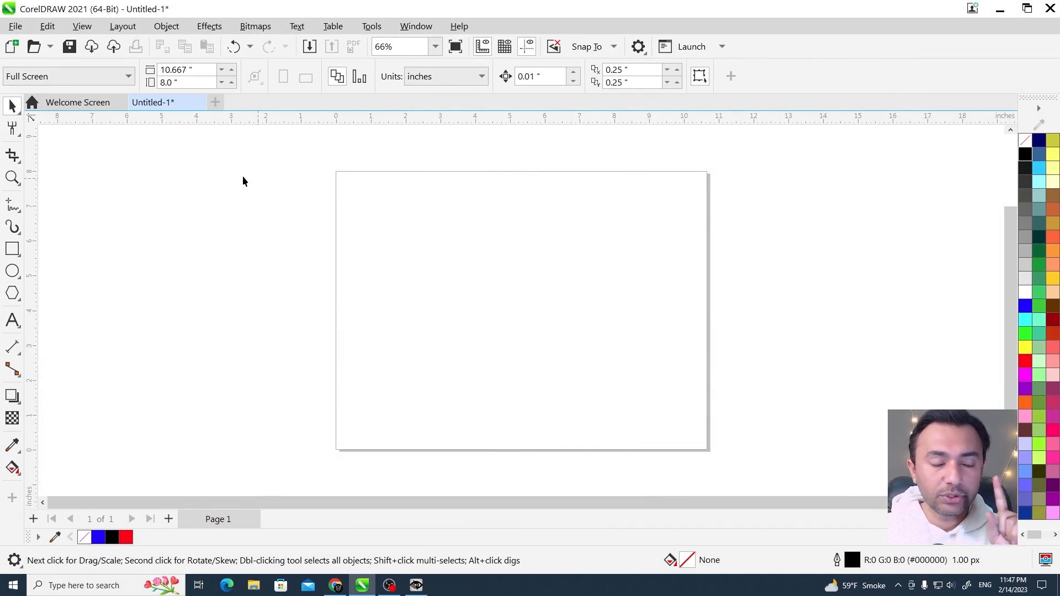
{"action": "left_click", "coordinate": [15, 134]}
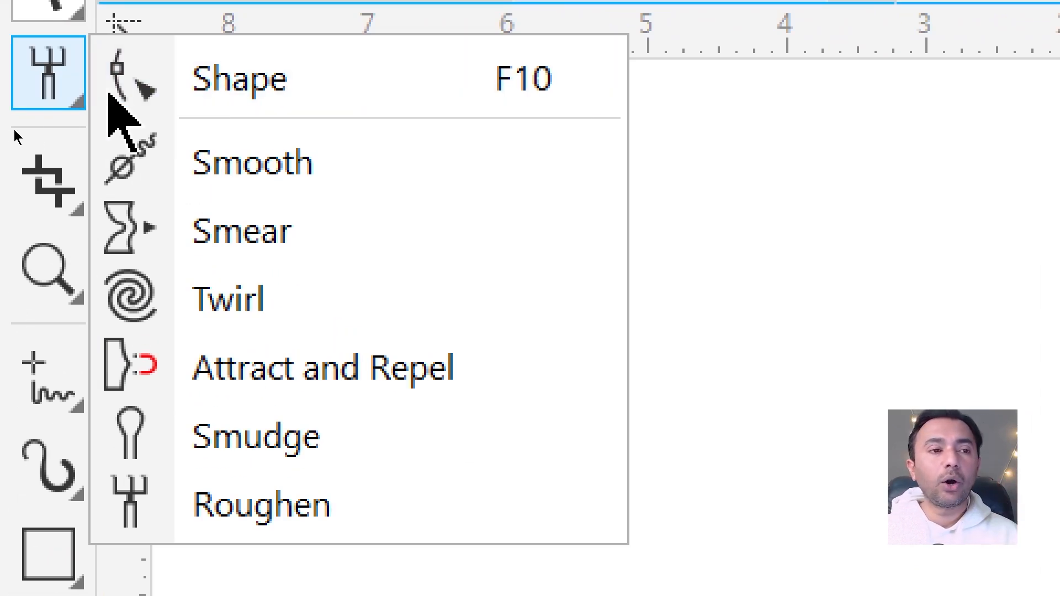
{"action": "left_click", "coordinate": [31, 3]}
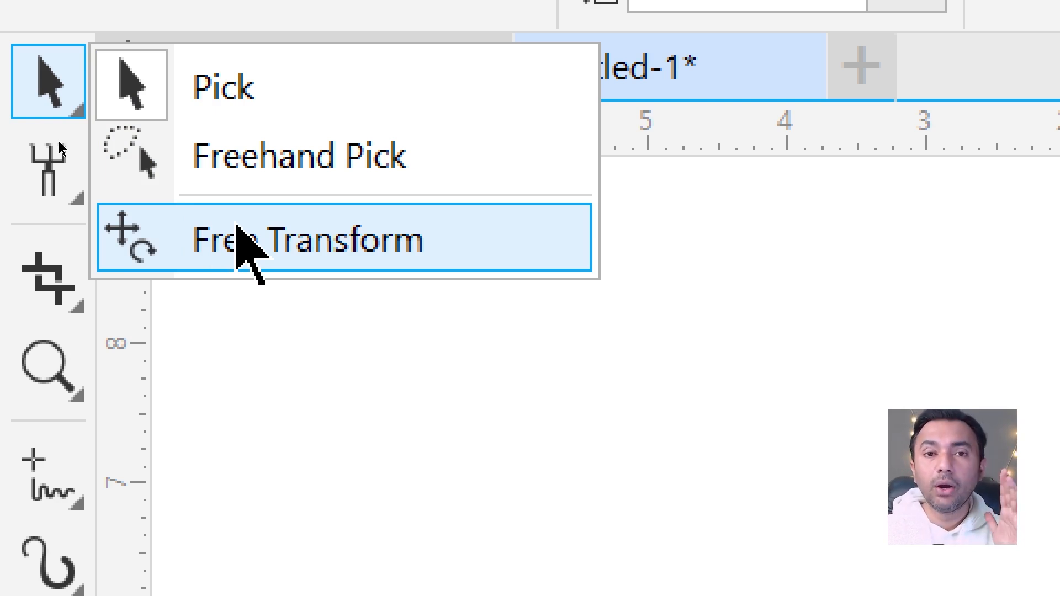
{"action": "left_click", "coordinate": [55, 177]}
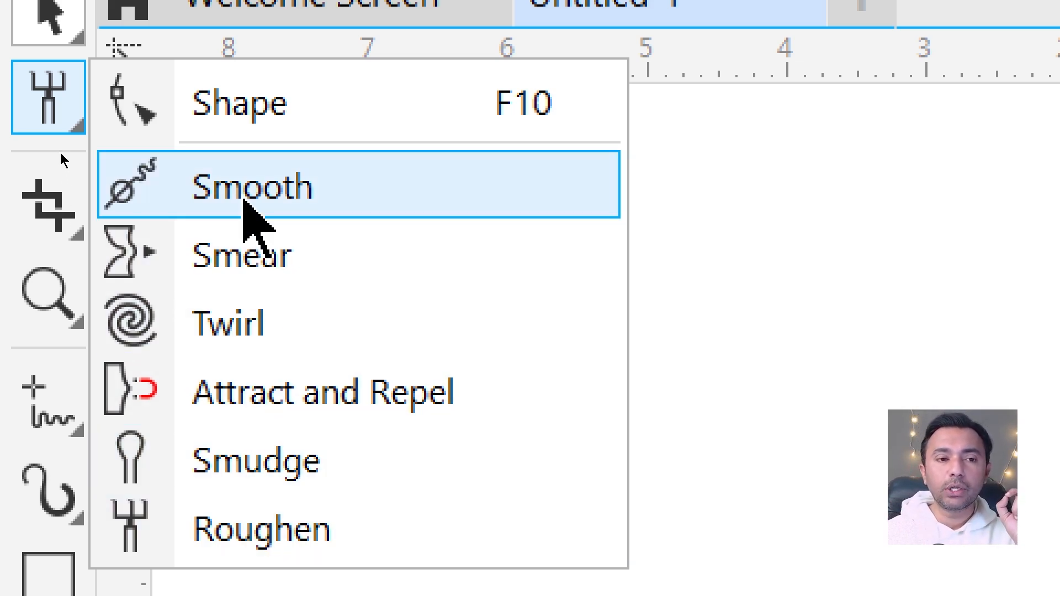
{"action": "left_click", "coordinate": [245, 202]}
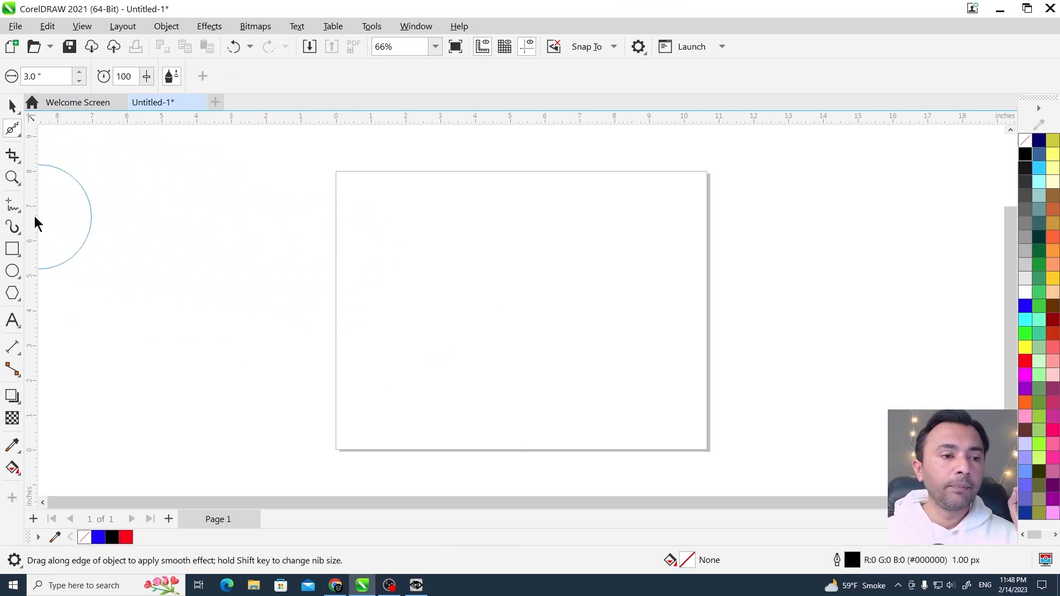
Draw a freehand zigzag curve with straight tails on both sides across the page, about 17.7 in wide and 3.7 in high.
{"action": "left_click", "coordinate": [17, 213]}
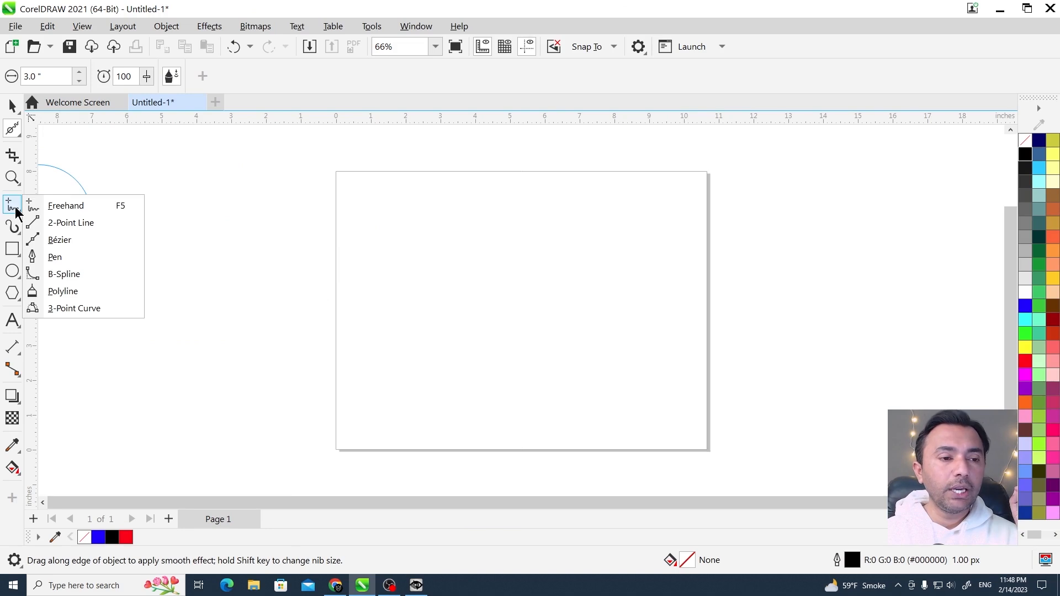
{"action": "left_click", "coordinate": [58, 206]}
{"action": "left_click", "coordinate": [229, 298]}
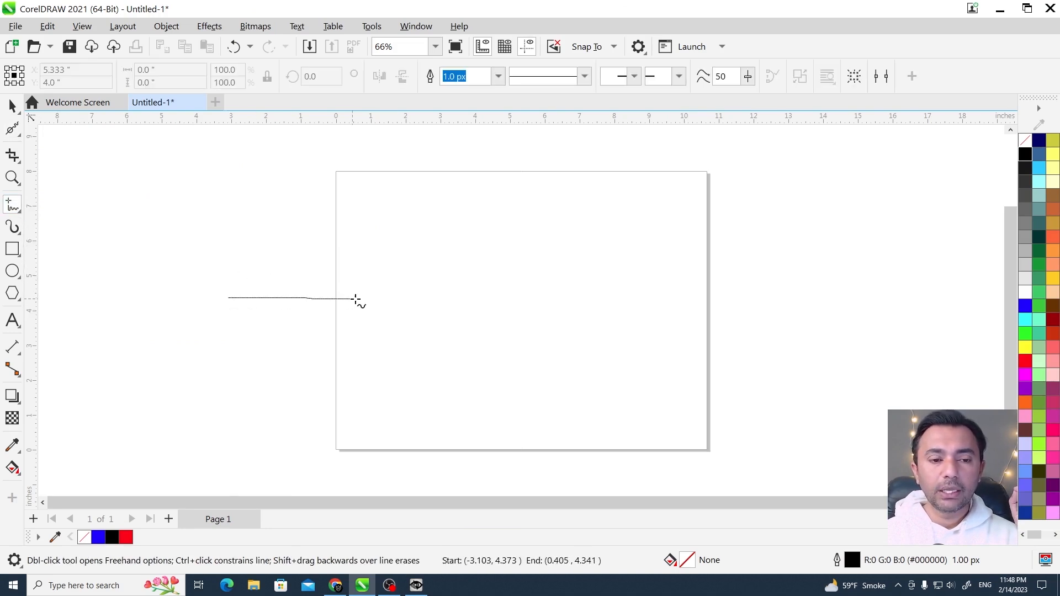
{"action": "mouse_move", "coordinate": [356, 298]}
{"action": "left_mouse_down"}
{"action": "mouse_move", "coordinate": [382, 251]}
{"action": "mouse_move", "coordinate": [418, 339]}
{"action": "mouse_move", "coordinate": [455, 236]}
{"action": "mouse_move", "coordinate": [486, 364]}
{"action": "mouse_move", "coordinate": [545, 235]}
{"action": "mouse_move", "coordinate": [564, 363]}
{"action": "mouse_move", "coordinate": [604, 235]}
{"action": "mouse_move", "coordinate": [633, 349]}
{"action": "mouse_move", "coordinate": [654, 290]}
{"action": "mouse_move", "coordinate": [843, 283]}
{"action": "left_mouse_up"}
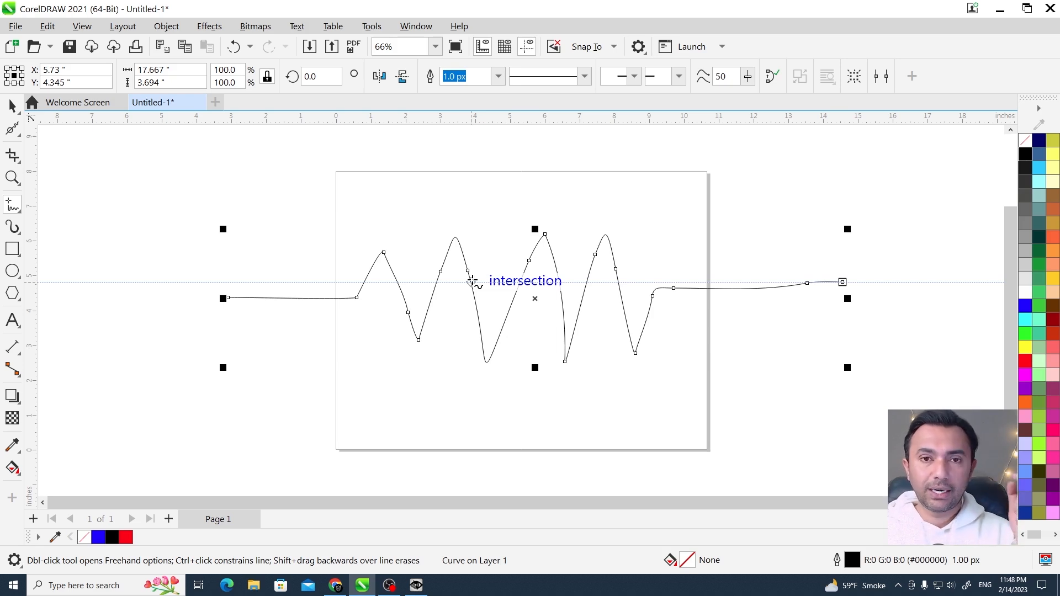
Activate the Smooth tool for the zigzag curve and set its nib size to 1 inch.
{"action": "left_click", "coordinate": [9, 128]}
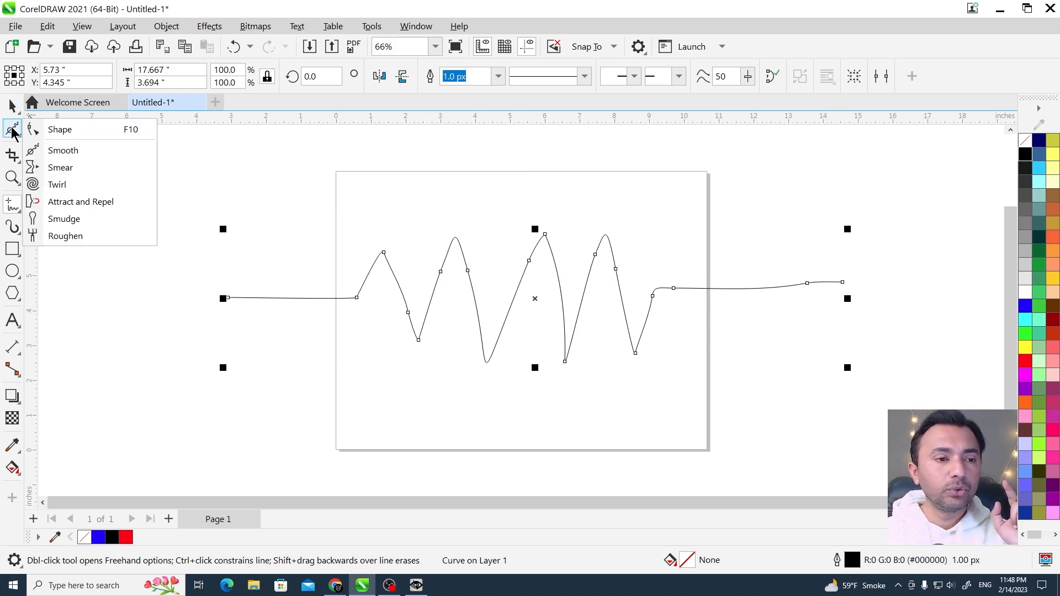
{"action": "left_click", "coordinate": [58, 151]}
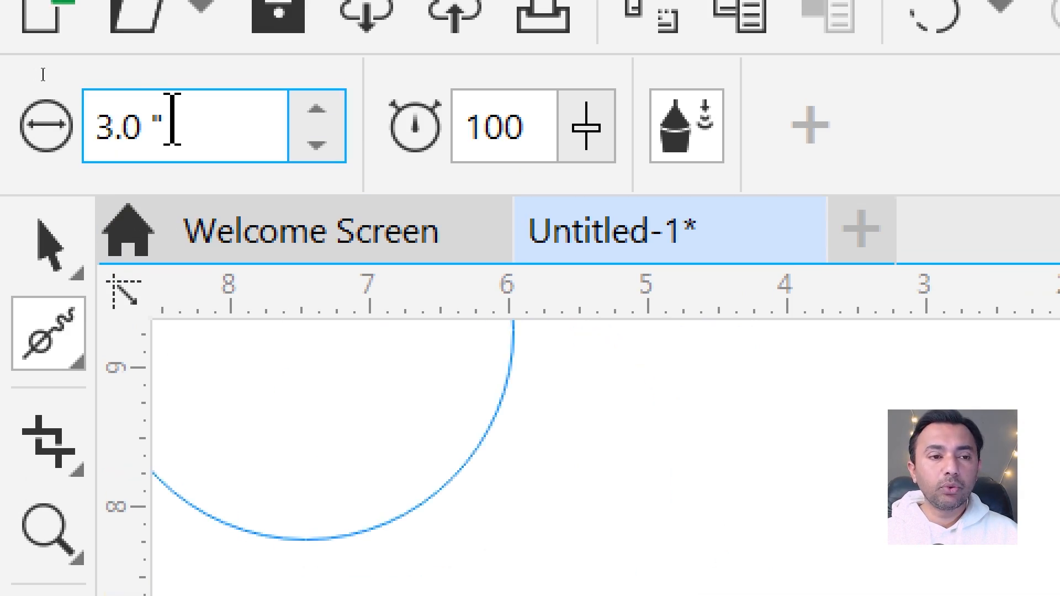
{"action": "left_click_drag", "start_coordinate": [171, 70], "coordinate": [88, 84]}
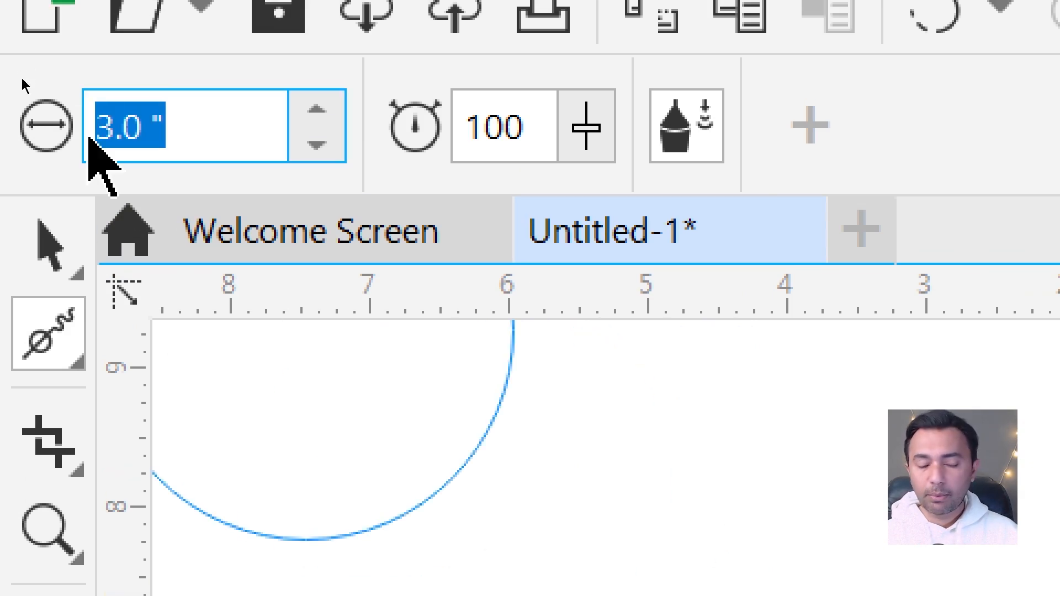
{"action": "type", "text": "1"}
{"action": "key", "text": "Return"}
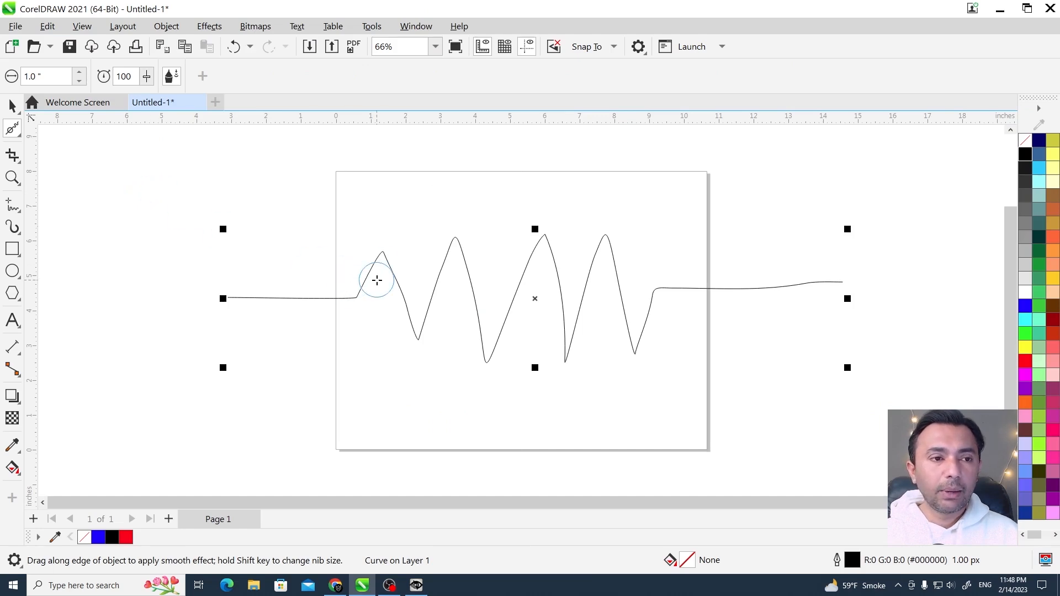
Set the Smooth nib size to 4 inches and smooth the zigzag curve from its flat left part past the last trough.
{"action": "key", "text": "alt+grave"}
{"action": "left_click_drag", "start_coordinate": [54, 76], "coordinate": [29, 78]}
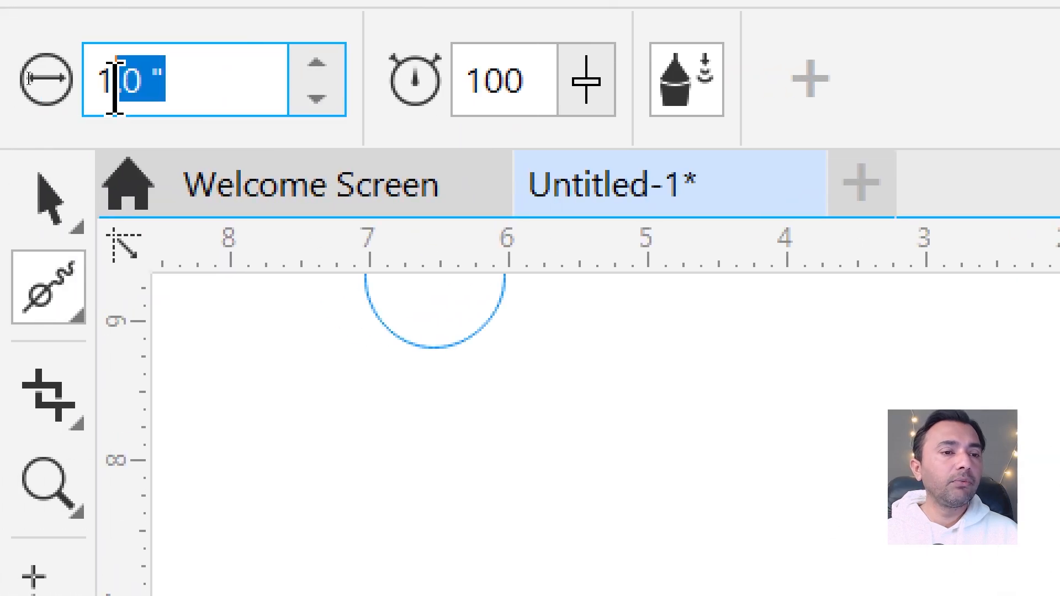
{"action": "key", "text": "BackSpace"}
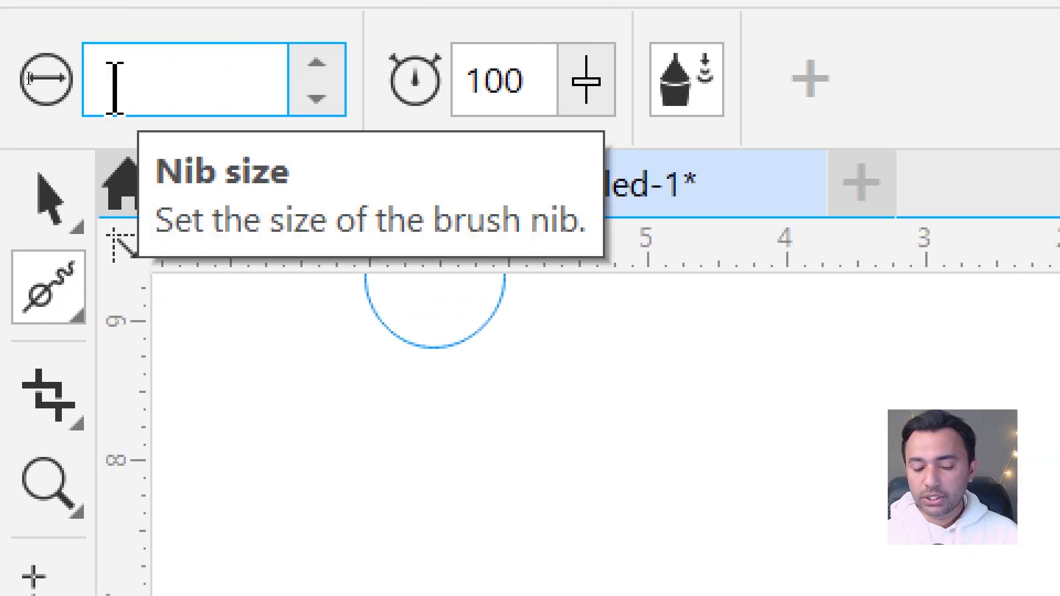
{"action": "type", "text": "4"}
{"action": "key", "text": "Return"}
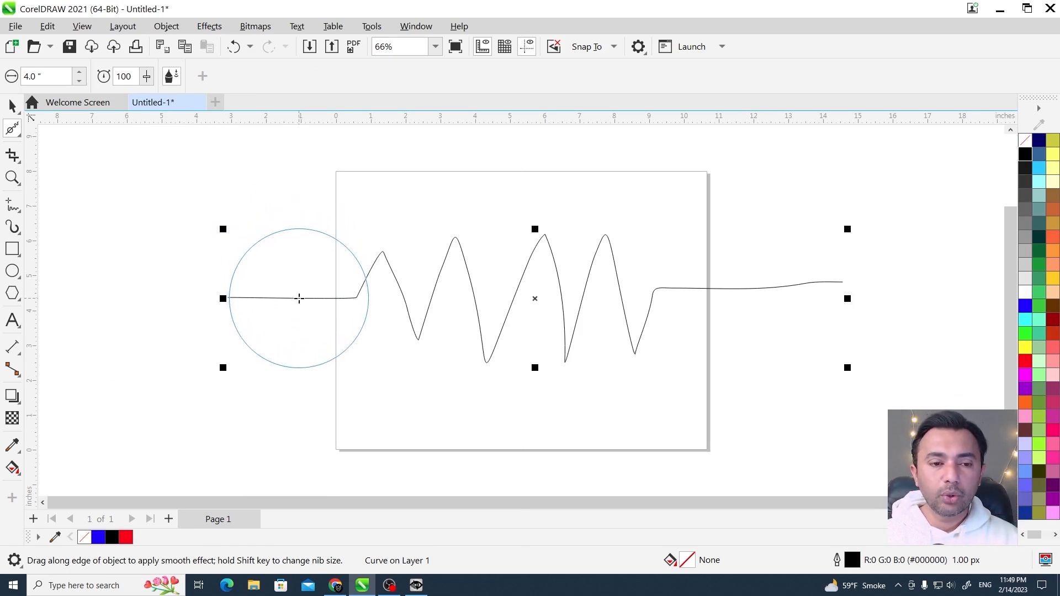
{"action": "mouse_move", "coordinate": [299, 298]}
{"action": "left_mouse_down"}
{"action": "mouse_move", "coordinate": [499, 266]}
{"action": "mouse_move", "coordinate": [393, 341]}
{"action": "mouse_move", "coordinate": [599, 337]}
{"action": "mouse_move", "coordinate": [583, 312]}
{"action": "mouse_move", "coordinate": [588, 352]}
{"action": "mouse_move", "coordinate": [467, 306]}
{"action": "mouse_move", "coordinate": [669, 309]}
{"action": "mouse_move", "coordinate": [390, 298]}
{"action": "mouse_move", "coordinate": [554, 299]}
{"action": "mouse_move", "coordinate": [684, 316]}
{"action": "left_mouse_up"}
Examine the smoothed bends and peaks up close, undoing and redoing the smoothing stroke to compare the curve before and after.
{"action": "key", "text": "F2"}
{"action": "left_click_drag", "start_coordinate": [692, 253], "coordinate": [625, 347]}
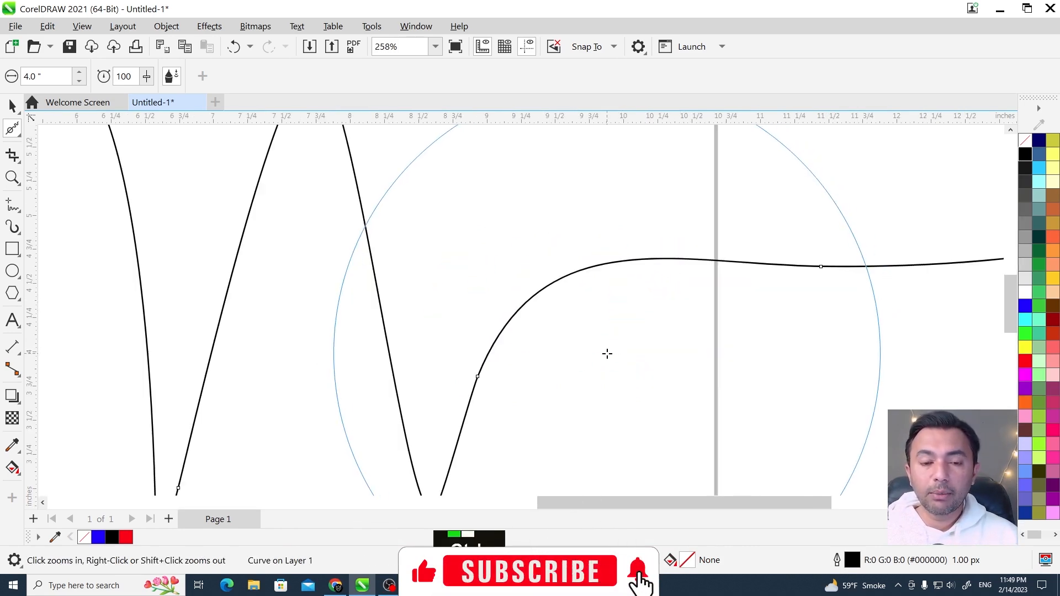
{"action": "key", "text": "ctrl+z"}
{"action": "key", "text": "ctrl+shift+z"}
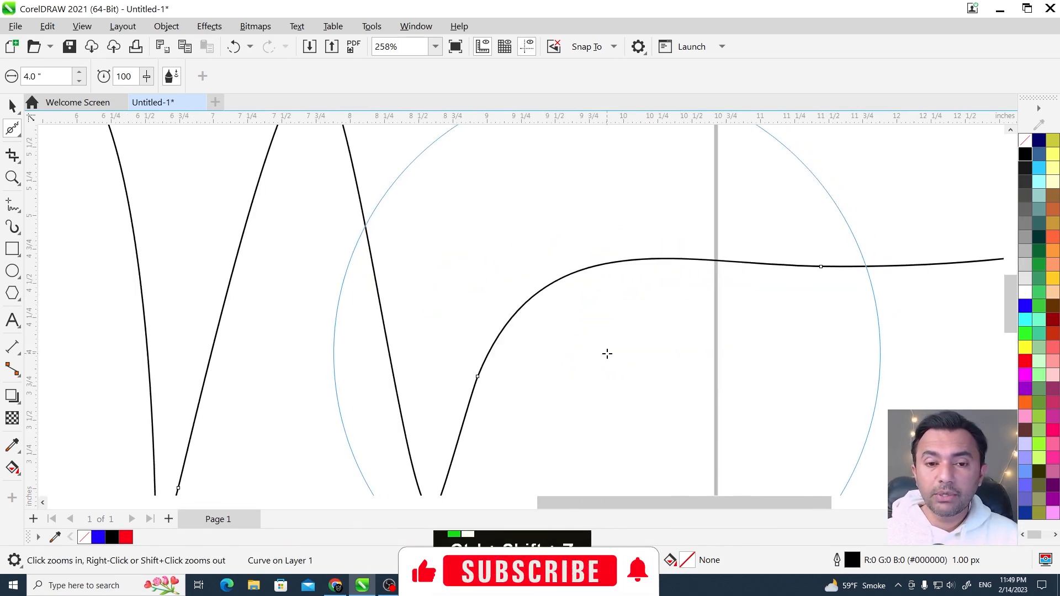
{"action": "key", "text": "F3"}
{"action": "key", "text": "F3"}
{"action": "key", "text": "F2"}
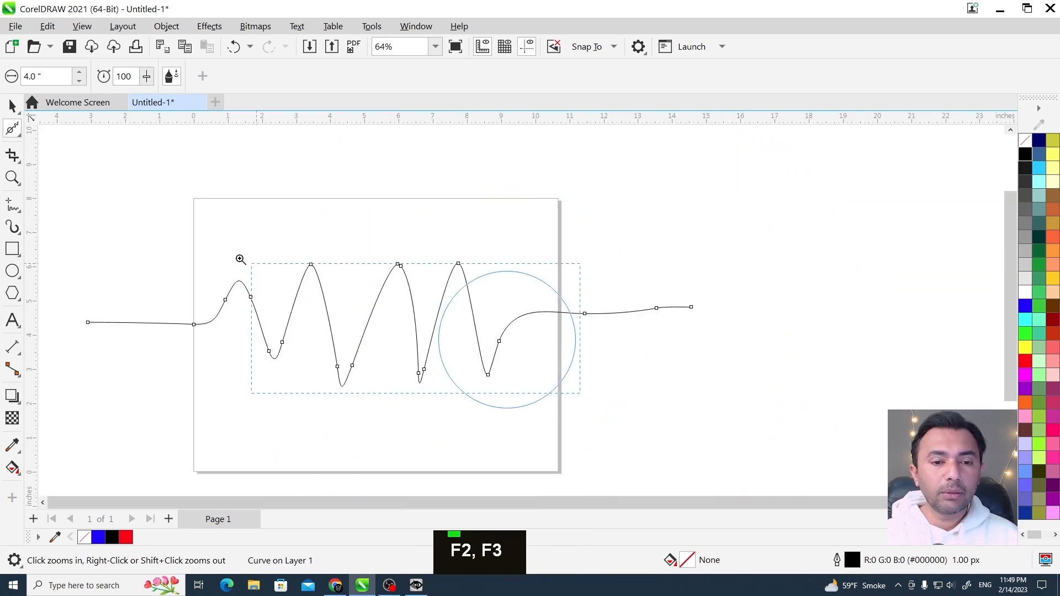
{"action": "left_click_drag", "start_coordinate": [239, 258], "coordinate": [170, 217]}
{"action": "key", "text": "alt+grave"}
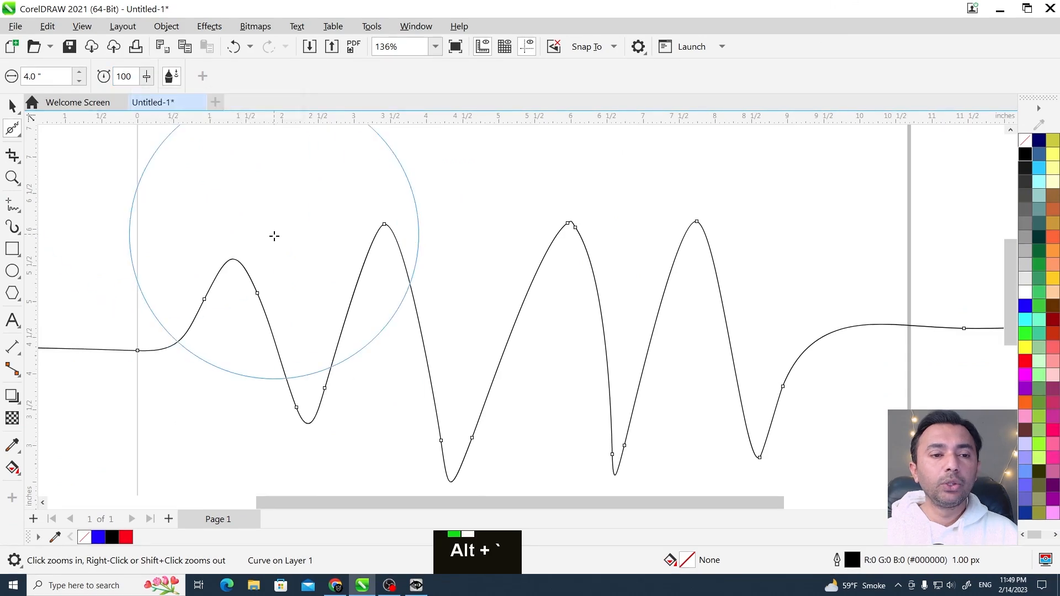
Brush back and forth over the peaks and troughs of the curve with the Smooth tool to flatten the waves.
{"action": "mouse_move", "coordinate": [193, 335]}
{"action": "left_mouse_down"}
{"action": "mouse_move", "coordinate": [403, 334]}
{"action": "mouse_move", "coordinate": [261, 322]}
{"action": "mouse_move", "coordinate": [499, 321]}
{"action": "mouse_move", "coordinate": [321, 349]}
{"action": "mouse_move", "coordinate": [456, 439]}
{"action": "mouse_move", "coordinate": [541, 422]}
{"action": "mouse_move", "coordinate": [400, 407]}
{"action": "mouse_move", "coordinate": [421, 419]}
{"action": "mouse_move", "coordinate": [572, 418]}
{"action": "mouse_move", "coordinate": [444, 420]}
{"action": "mouse_move", "coordinate": [681, 406]}
{"action": "mouse_move", "coordinate": [451, 397]}
{"action": "mouse_move", "coordinate": [732, 380]}
{"action": "mouse_move", "coordinate": [489, 358]}
{"action": "mouse_move", "coordinate": [695, 317]}
{"action": "mouse_move", "coordinate": [711, 335]}
{"action": "mouse_move", "coordinate": [564, 368]}
{"action": "mouse_move", "coordinate": [819, 373]}
{"action": "mouse_move", "coordinate": [741, 308]}
{"action": "mouse_move", "coordinate": [591, 332]}
{"action": "mouse_move", "coordinate": [737, 249]}
{"action": "mouse_move", "coordinate": [578, 339]}
{"action": "mouse_move", "coordinate": [510, 348]}
{"action": "mouse_move", "coordinate": [833, 339]}
{"action": "mouse_move", "coordinate": [525, 354]}
{"action": "mouse_move", "coordinate": [570, 364]}
{"action": "left_mouse_up"}
{"action": "key", "text": "F3"}
{"action": "mouse_move", "coordinate": [637, 353]}
{"action": "left_mouse_down"}
{"action": "mouse_move", "coordinate": [440, 344]}
{"action": "mouse_move", "coordinate": [686, 391]}
{"action": "mouse_move", "coordinate": [710, 371]}
{"action": "mouse_move", "coordinate": [496, 348]}
{"action": "left_mouse_up"}
{"action": "left_click_drag", "start_coordinate": [711, 339], "coordinate": [652, 356]}
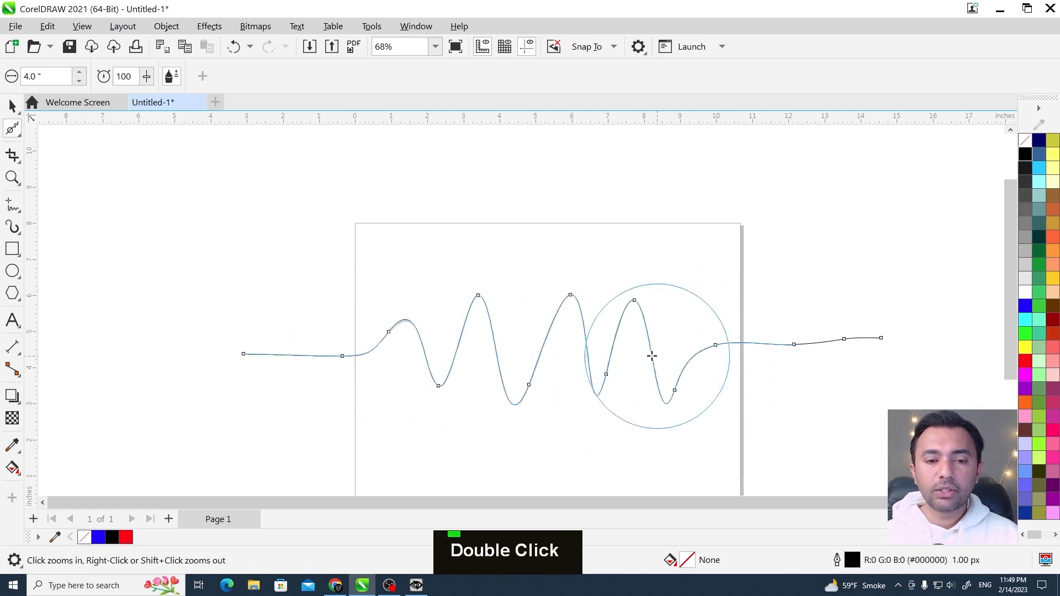
{"action": "mouse_move", "coordinate": [431, 348]}
{"action": "left_mouse_down"}
{"action": "mouse_move", "coordinate": [675, 347]}
{"action": "mouse_move", "coordinate": [430, 342]}
{"action": "mouse_move", "coordinate": [559, 339]}
{"action": "mouse_move", "coordinate": [670, 379]}
{"action": "mouse_move", "coordinate": [417, 397]}
{"action": "mouse_move", "coordinate": [604, 372]}
{"action": "left_mouse_up"}
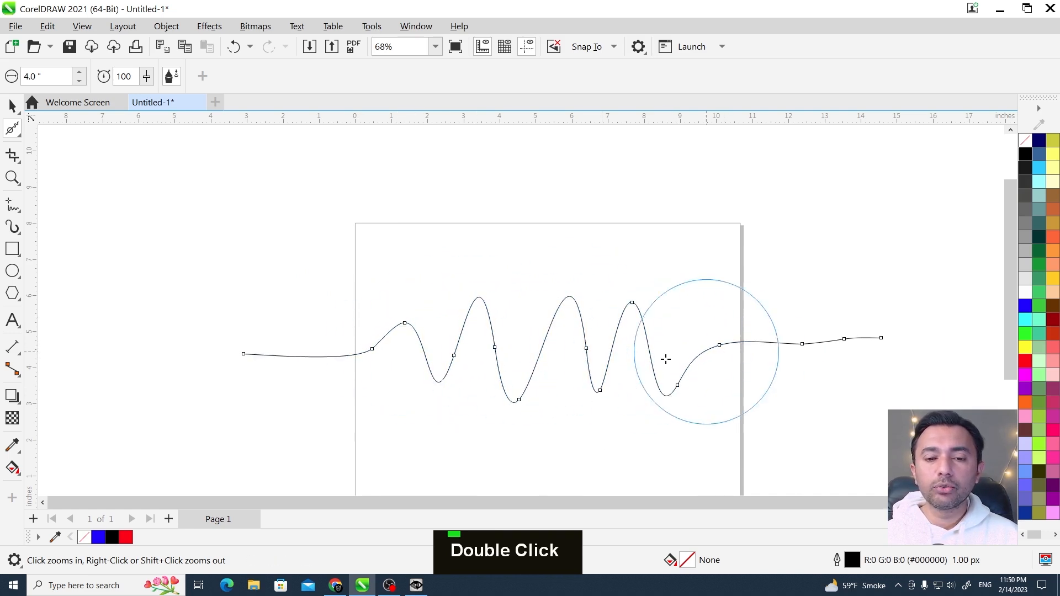
{"action": "left_click_drag", "start_coordinate": [665, 359], "coordinate": [654, 378]}
{"action": "mouse_move", "coordinate": [405, 354]}
{"action": "left_mouse_down"}
{"action": "mouse_move", "coordinate": [519, 367]}
{"action": "mouse_move", "coordinate": [744, 348]}
{"action": "left_mouse_up"}
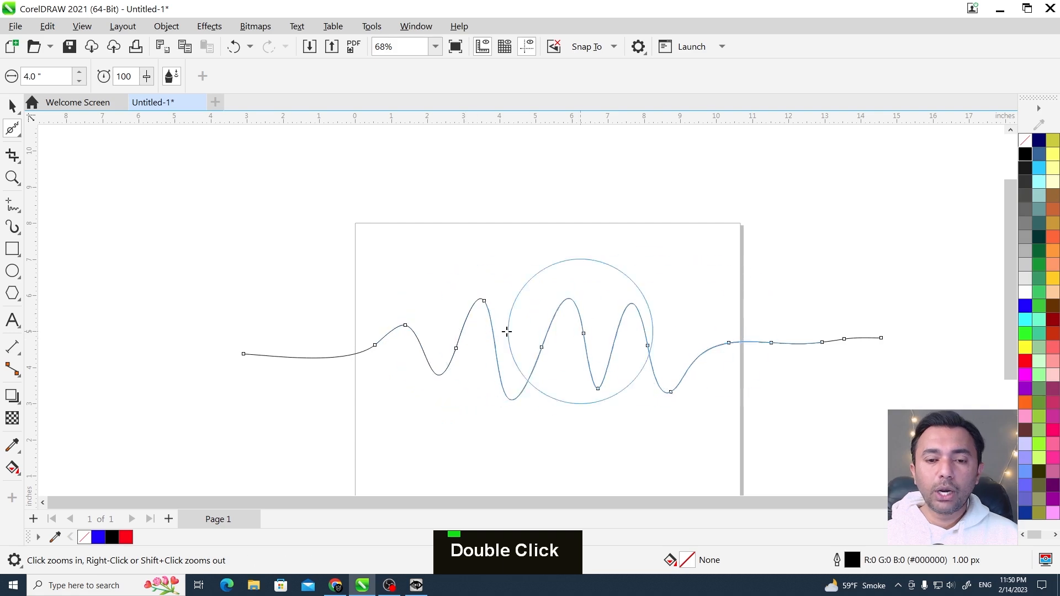
{"action": "left_click_drag", "start_coordinate": [507, 331], "coordinate": [664, 333]}
{"action": "mouse_move", "coordinate": [702, 371]}
{"action": "left_mouse_down"}
{"action": "mouse_move", "coordinate": [486, 365]}
{"action": "mouse_move", "coordinate": [709, 346]}
{"action": "mouse_move", "coordinate": [545, 340]}
{"action": "mouse_move", "coordinate": [443, 364]}
{"action": "left_mouse_up"}
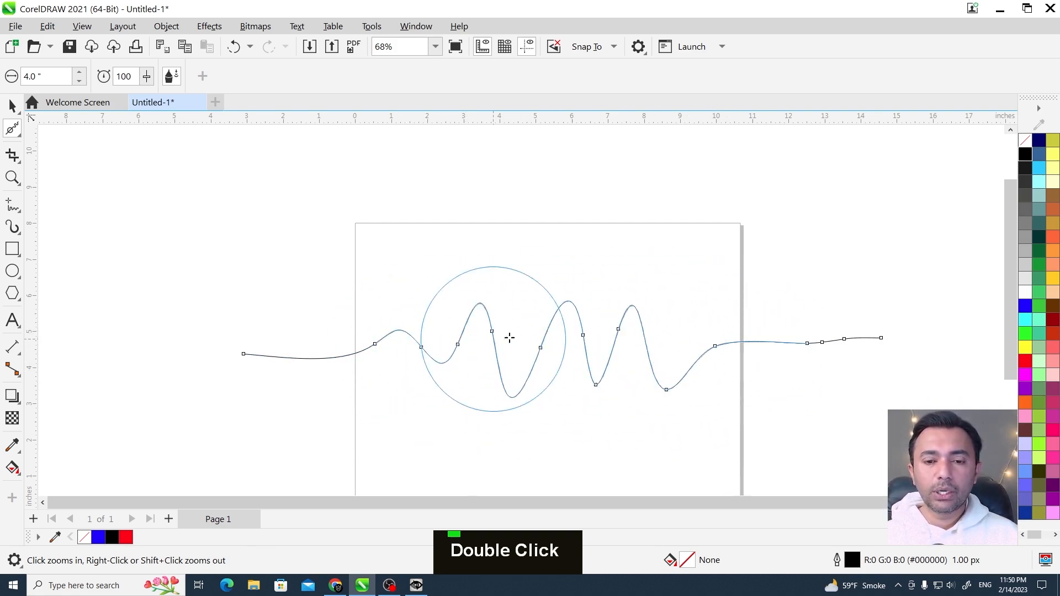
{"action": "mouse_move", "coordinate": [708, 339]}
{"action": "left_mouse_down"}
{"action": "mouse_move", "coordinate": [512, 330]}
{"action": "mouse_move", "coordinate": [418, 345]}
{"action": "left_mouse_up"}
{"action": "mouse_move", "coordinate": [692, 333]}
{"action": "left_mouse_down"}
{"action": "mouse_move", "coordinate": [448, 336]}
{"action": "mouse_move", "coordinate": [703, 349]}
{"action": "mouse_move", "coordinate": [455, 352]}
{"action": "mouse_move", "coordinate": [705, 384]}
{"action": "mouse_move", "coordinate": [759, 359]}
{"action": "mouse_move", "coordinate": [485, 388]}
{"action": "mouse_move", "coordinate": [361, 345]}
{"action": "mouse_move", "coordinate": [727, 349]}
{"action": "mouse_move", "coordinate": [494, 395]}
{"action": "mouse_move", "coordinate": [606, 355]}
{"action": "mouse_move", "coordinate": [465, 384]}
{"action": "mouse_move", "coordinate": [486, 424]}
{"action": "mouse_move", "coordinate": [555, 361]}
{"action": "mouse_move", "coordinate": [477, 417]}
{"action": "mouse_move", "coordinate": [592, 329]}
{"action": "mouse_move", "coordinate": [483, 401]}
{"action": "mouse_move", "coordinate": [569, 365]}
{"action": "mouse_move", "coordinate": [439, 360]}
{"action": "mouse_move", "coordinate": [697, 359]}
{"action": "mouse_move", "coordinate": [404, 347]}
{"action": "mouse_move", "coordinate": [645, 335]}
{"action": "mouse_move", "coordinate": [416, 340]}
{"action": "mouse_move", "coordinate": [642, 351]}
{"action": "mouse_move", "coordinate": [438, 327]}
{"action": "mouse_move", "coordinate": [722, 333]}
{"action": "mouse_move", "coordinate": [403, 346]}
{"action": "mouse_move", "coordinate": [765, 346]}
{"action": "mouse_move", "coordinate": [626, 350]}
{"action": "mouse_move", "coordinate": [473, 338]}
{"action": "mouse_move", "coordinate": [660, 334]}
{"action": "mouse_move", "coordinate": [471, 334]}
{"action": "mouse_move", "coordinate": [679, 362]}
{"action": "mouse_move", "coordinate": [453, 358]}
{"action": "mouse_move", "coordinate": [670, 346]}
{"action": "mouse_move", "coordinate": [476, 356]}
{"action": "mouse_move", "coordinate": [560, 368]}
{"action": "mouse_move", "coordinate": [439, 349]}
{"action": "mouse_move", "coordinate": [741, 354]}
{"action": "mouse_move", "coordinate": [398, 352]}
{"action": "mouse_move", "coordinate": [687, 350]}
{"action": "mouse_move", "coordinate": [419, 361]}
{"action": "mouse_move", "coordinate": [665, 357]}
{"action": "left_mouse_up"}
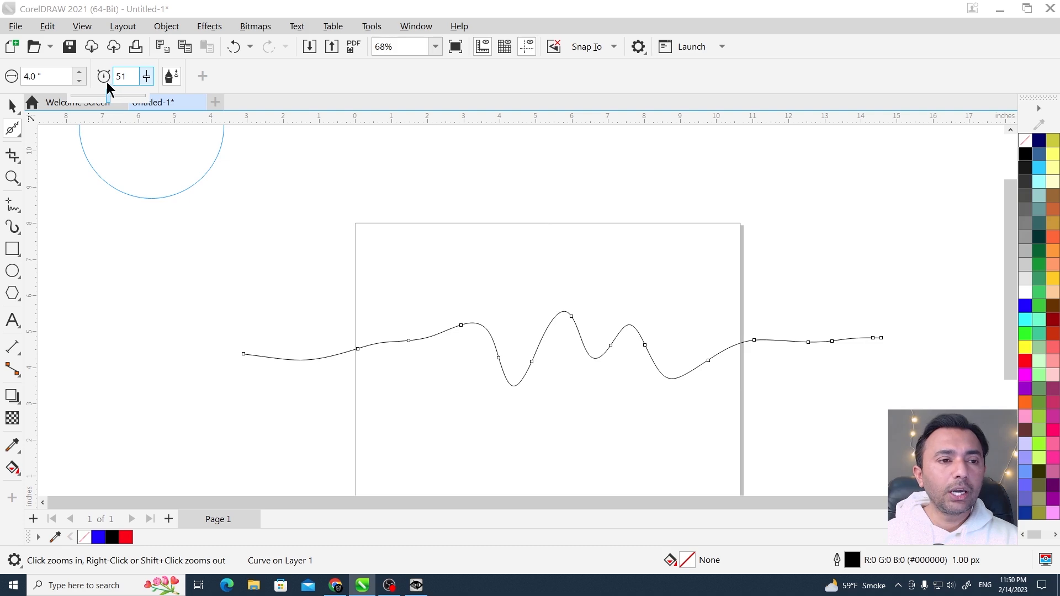
Lower the Smooth rate to 36 and brush over the waves between the first and last peaks.
{"action": "left_click_drag", "start_coordinate": [101, 83], "coordinate": [99, 85]}
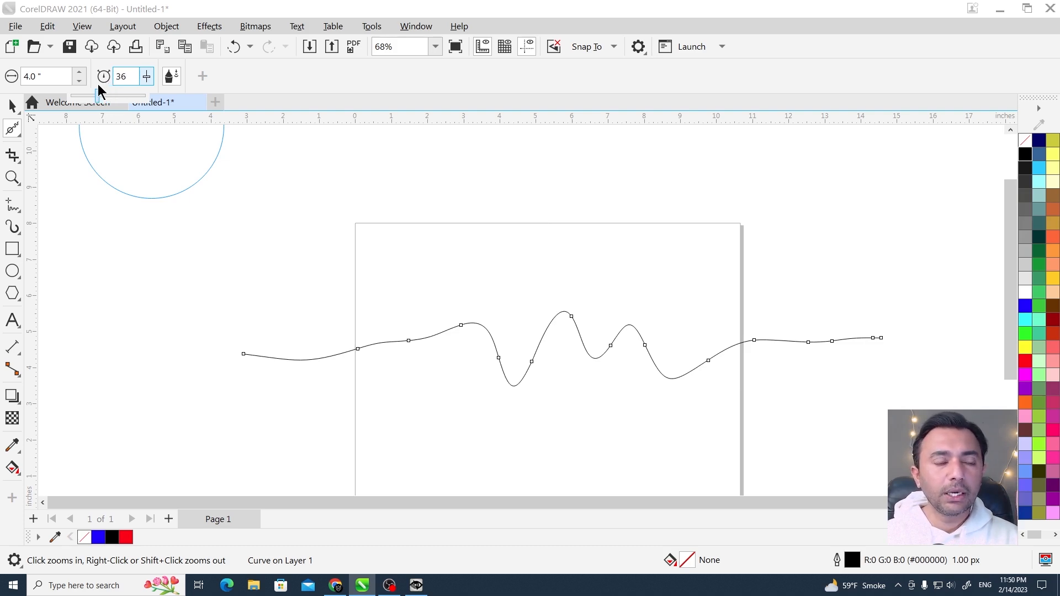
{"action": "mouse_move", "coordinate": [401, 340]}
{"action": "left_mouse_down"}
{"action": "mouse_move", "coordinate": [602, 354]}
{"action": "mouse_move", "coordinate": [450, 355]}
{"action": "mouse_move", "coordinate": [717, 359]}
{"action": "mouse_move", "coordinate": [512, 354]}
{"action": "mouse_move", "coordinate": [673, 353]}
{"action": "mouse_move", "coordinate": [640, 340]}
{"action": "mouse_move", "coordinate": [530, 371]}
{"action": "mouse_move", "coordinate": [576, 309]}
{"action": "mouse_move", "coordinate": [517, 360]}
{"action": "mouse_move", "coordinate": [407, 354]}
{"action": "mouse_move", "coordinate": [676, 318]}
{"action": "mouse_move", "coordinate": [499, 359]}
{"action": "mouse_move", "coordinate": [745, 345]}
{"action": "mouse_move", "coordinate": [491, 346]}
{"action": "mouse_move", "coordinate": [655, 344]}
{"action": "mouse_move", "coordinate": [624, 320]}
{"action": "left_mouse_up"}
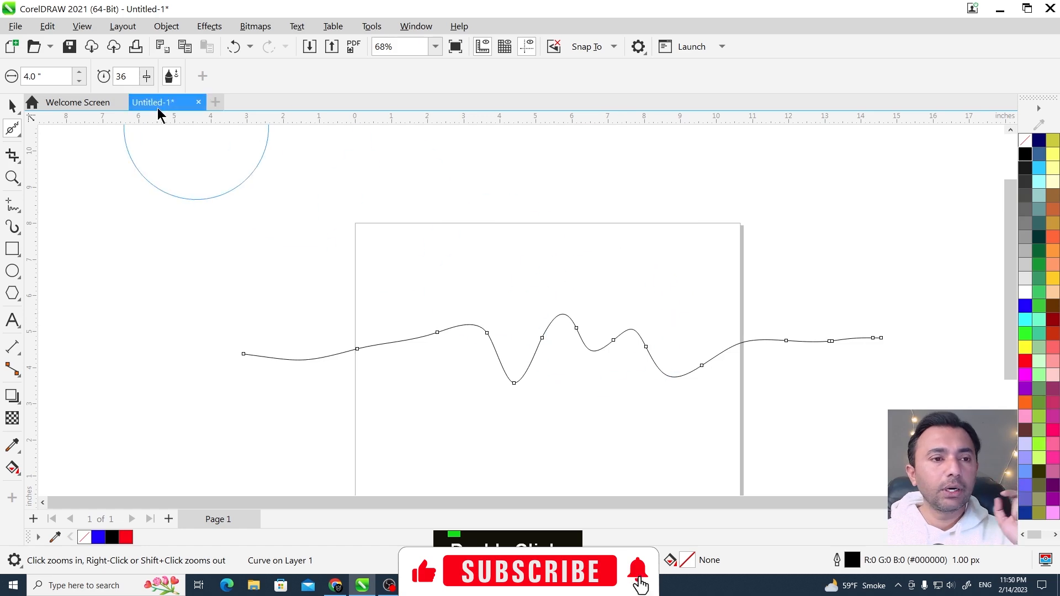
Raise the Smooth rate to 100 and brush over the central waves until only gentle bends remain.
{"action": "left_click_drag", "start_coordinate": [146, 77], "coordinate": [187, 87]}
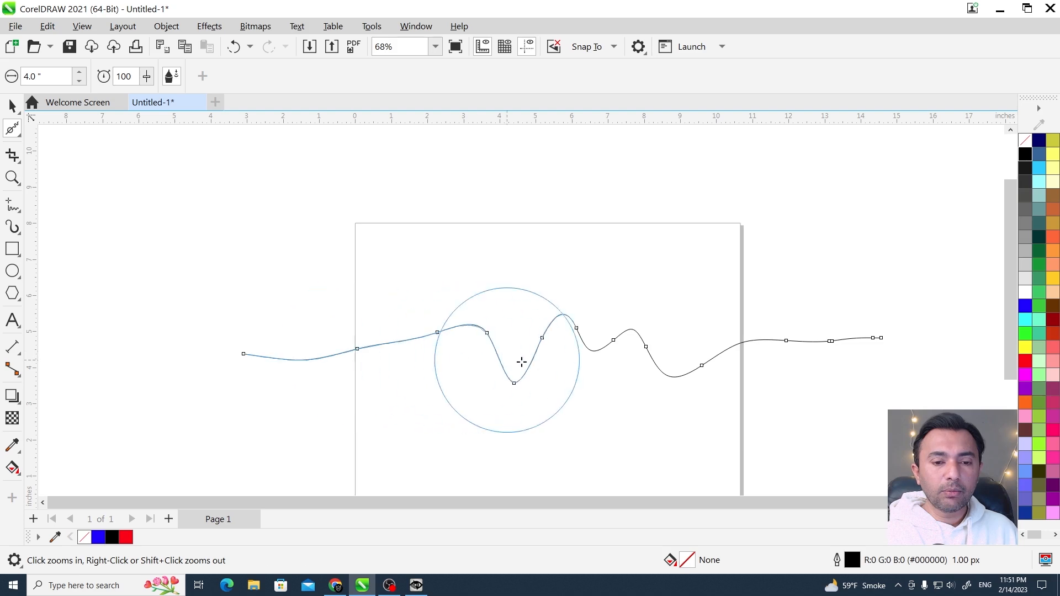
{"action": "mouse_move", "coordinate": [522, 363]}
{"action": "left_mouse_down"}
{"action": "mouse_move", "coordinate": [492, 342]}
{"action": "mouse_move", "coordinate": [689, 361]}
{"action": "mouse_move", "coordinate": [477, 351]}
{"action": "mouse_move", "coordinate": [717, 369]}
{"action": "mouse_move", "coordinate": [462, 352]}
{"action": "mouse_move", "coordinate": [491, 364]}
{"action": "mouse_move", "coordinate": [466, 352]}
{"action": "mouse_move", "coordinate": [570, 362]}
{"action": "mouse_move", "coordinate": [485, 346]}
{"action": "mouse_move", "coordinate": [517, 344]}
{"action": "mouse_move", "coordinate": [438, 340]}
{"action": "mouse_move", "coordinate": [650, 363]}
{"action": "mouse_move", "coordinate": [688, 354]}
{"action": "mouse_move", "coordinate": [632, 331]}
{"action": "mouse_move", "coordinate": [672, 336]}
{"action": "mouse_move", "coordinate": [572, 340]}
{"action": "mouse_move", "coordinate": [416, 319]}
{"action": "mouse_move", "coordinate": [561, 349]}
{"action": "mouse_move", "coordinate": [645, 351]}
{"action": "mouse_move", "coordinate": [634, 366]}
{"action": "mouse_move", "coordinate": [495, 350]}
{"action": "mouse_move", "coordinate": [665, 357]}
{"action": "mouse_move", "coordinate": [534, 361]}
{"action": "mouse_move", "coordinate": [721, 354]}
{"action": "mouse_move", "coordinate": [522, 346]}
{"action": "left_mouse_up"}
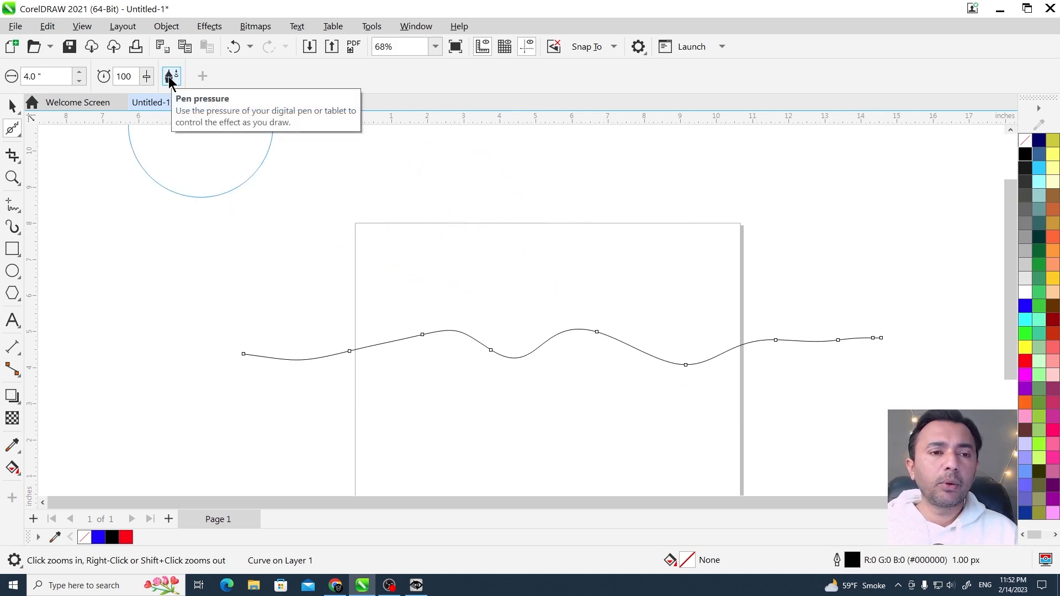
{"action": "key", "text": "alt"}
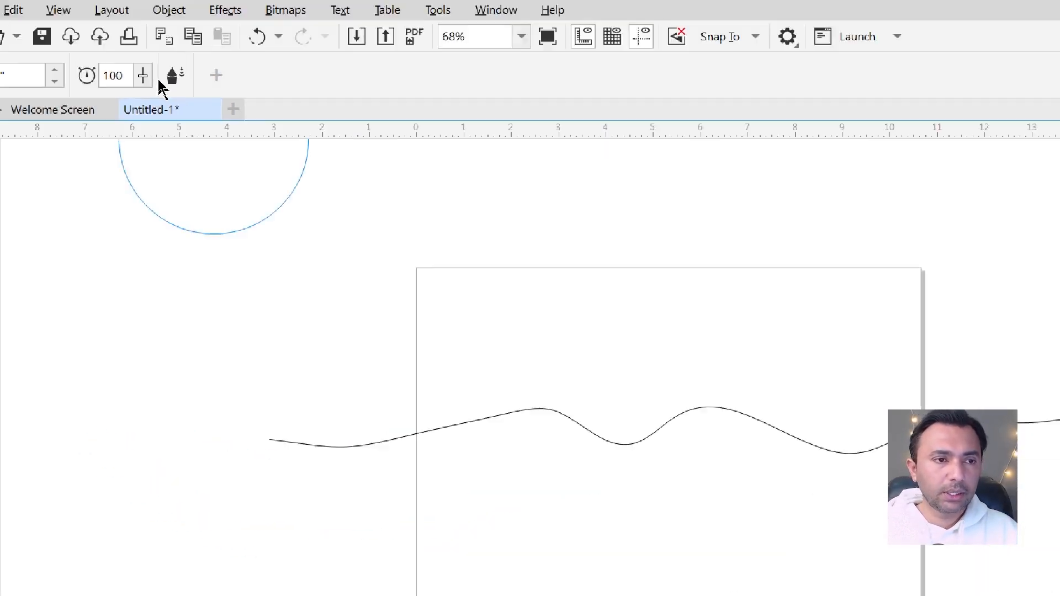
{"action": "key", "text": "alt+grave"}
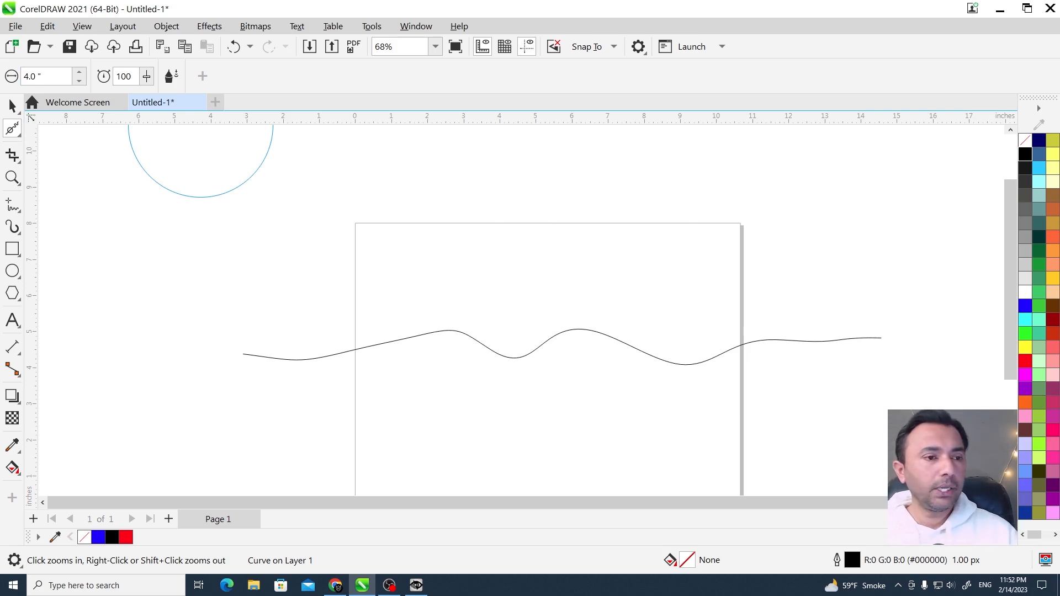
Use the Smear tool with smooth smear to pull the gentle curve into tall rounded peaks and deep troughs.
{"action": "left_click", "coordinate": [15, 138]}
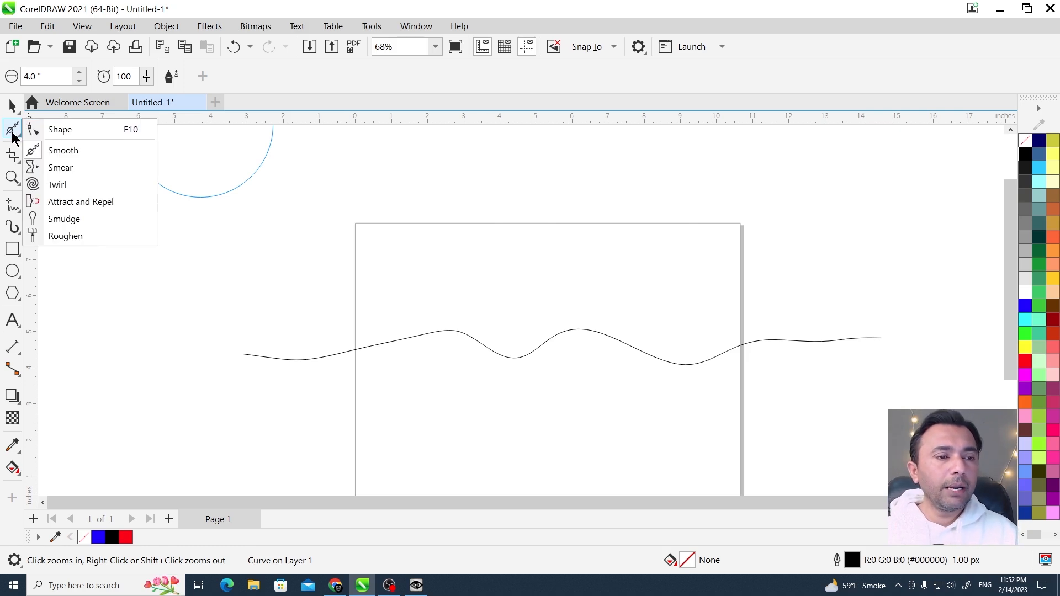
{"action": "left_click", "coordinate": [51, 168]}
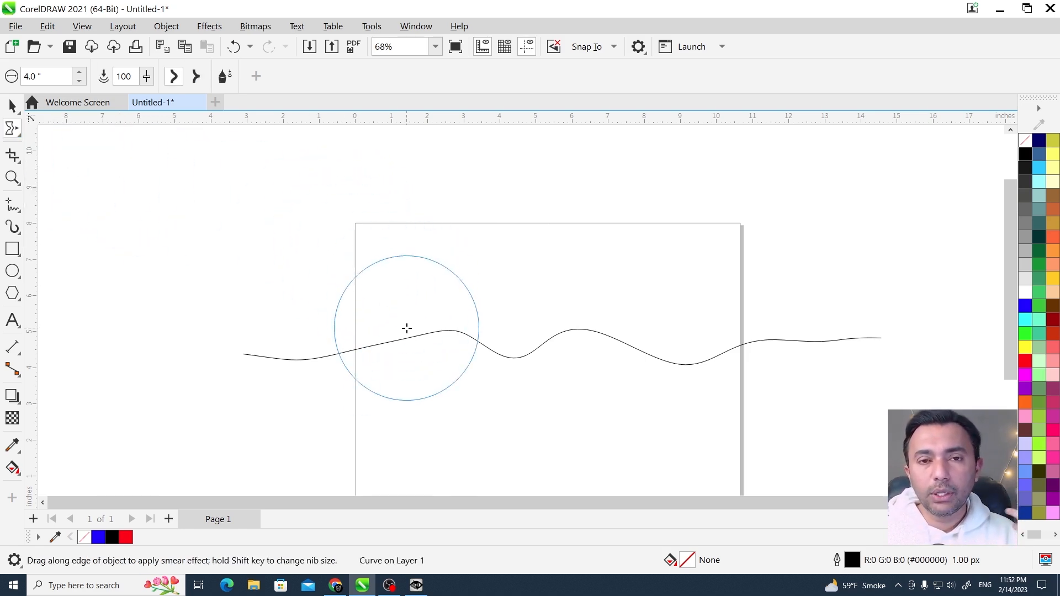
{"action": "mouse_move", "coordinate": [416, 353]}
{"action": "left_mouse_down"}
{"action": "mouse_move", "coordinate": [438, 276]}
{"action": "mouse_move", "coordinate": [492, 317]}
{"action": "mouse_move", "coordinate": [507, 401]}
{"action": "mouse_move", "coordinate": [594, 372]}
{"action": "mouse_move", "coordinate": [600, 278]}
{"action": "mouse_move", "coordinate": [621, 235]}
{"action": "mouse_move", "coordinate": [677, 400]}
{"action": "mouse_move", "coordinate": [704, 449]}
{"action": "left_mouse_up"}
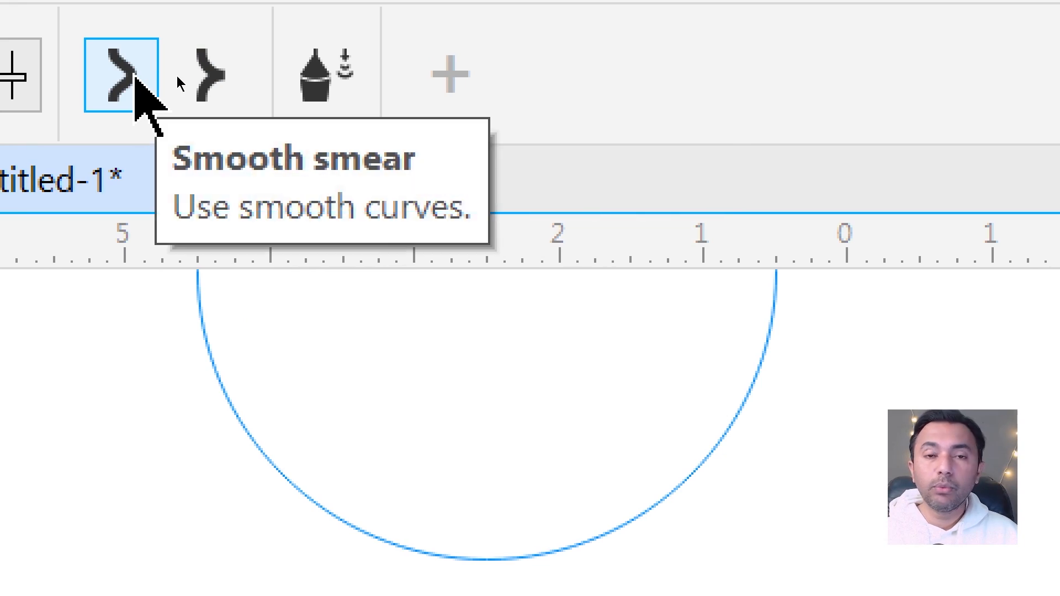
Switch to pointy smear and pull the first deep trough upward into a sharp spike between the two rounded peaks.
{"action": "left_click", "coordinate": [209, 83]}
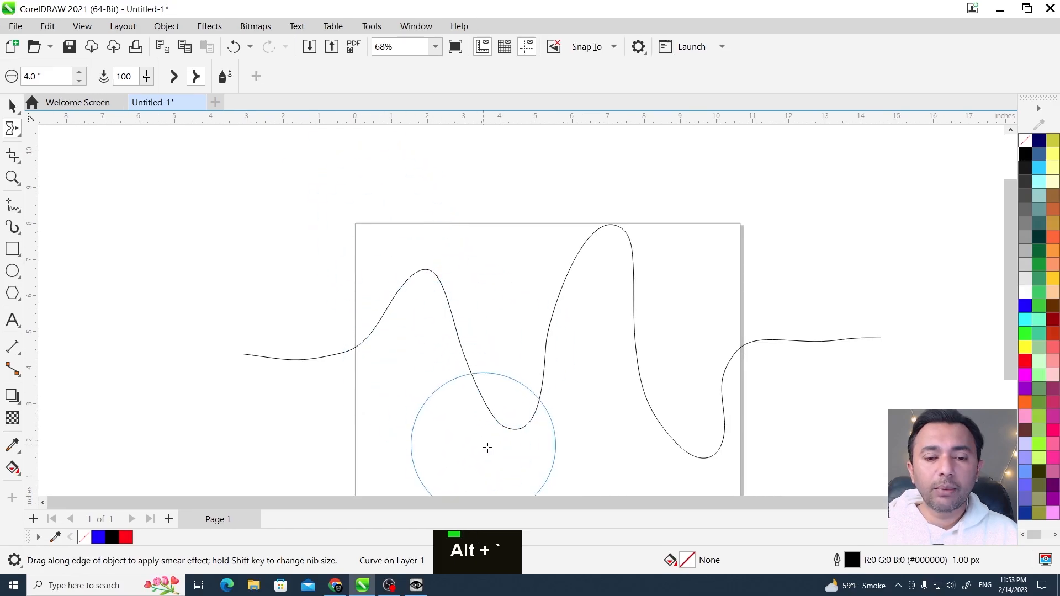
{"action": "mouse_move", "coordinate": [505, 434]}
{"action": "left_mouse_down"}
{"action": "mouse_move", "coordinate": [509, 255]}
{"action": "mouse_move", "coordinate": [462, 344]}
{"action": "left_mouse_up"}
Lower the Smear pressure to 16 and pull the first rounded peak and the tall peak slightly upward.
{"action": "key", "text": "F2"}
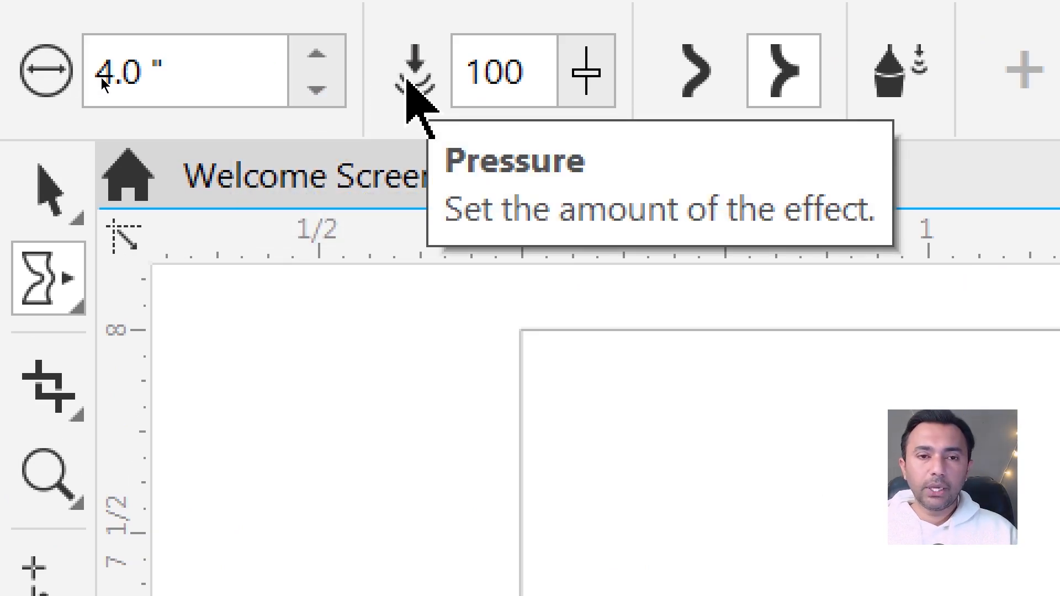
{"action": "left_click_drag", "start_coordinate": [586, 78], "coordinate": [348, 151]}
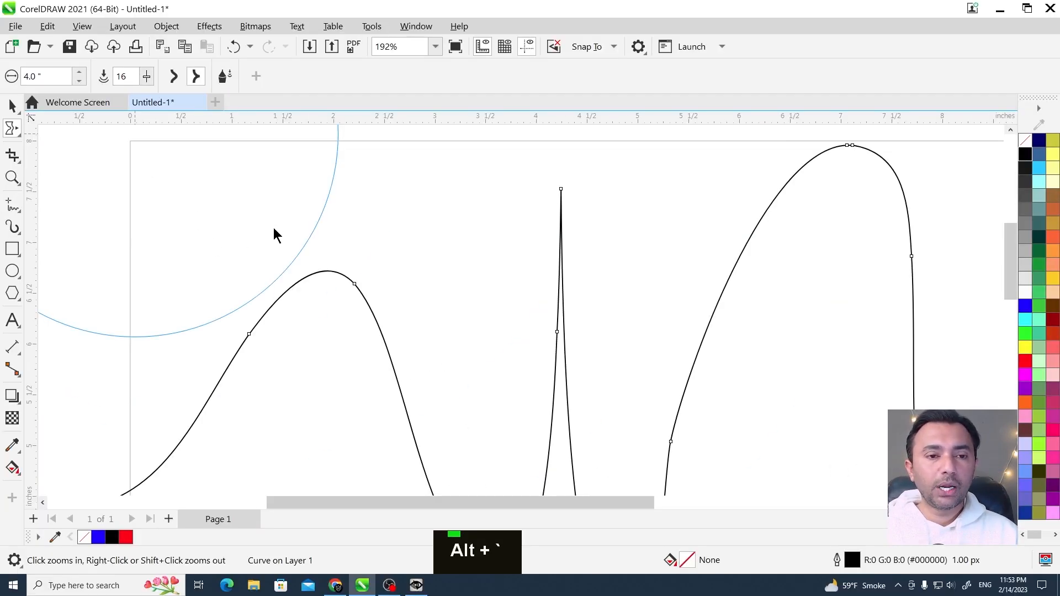
{"action": "key", "text": "F3"}
{"action": "key", "text": "F3"}
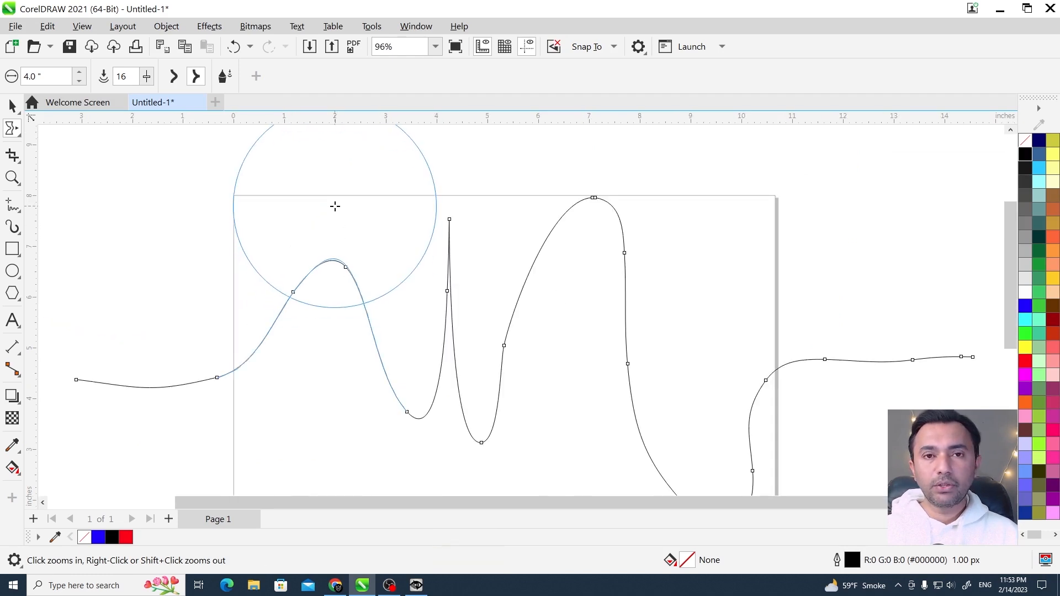
{"action": "mouse_move", "coordinate": [335, 206]}
{"action": "left_mouse_down"}
{"action": "mouse_move", "coordinate": [333, 218]}
{"action": "mouse_move", "coordinate": [333, 189]}
{"action": "mouse_move", "coordinate": [339, 240]}
{"action": "mouse_move", "coordinate": [338, 198]}
{"action": "left_mouse_up"}
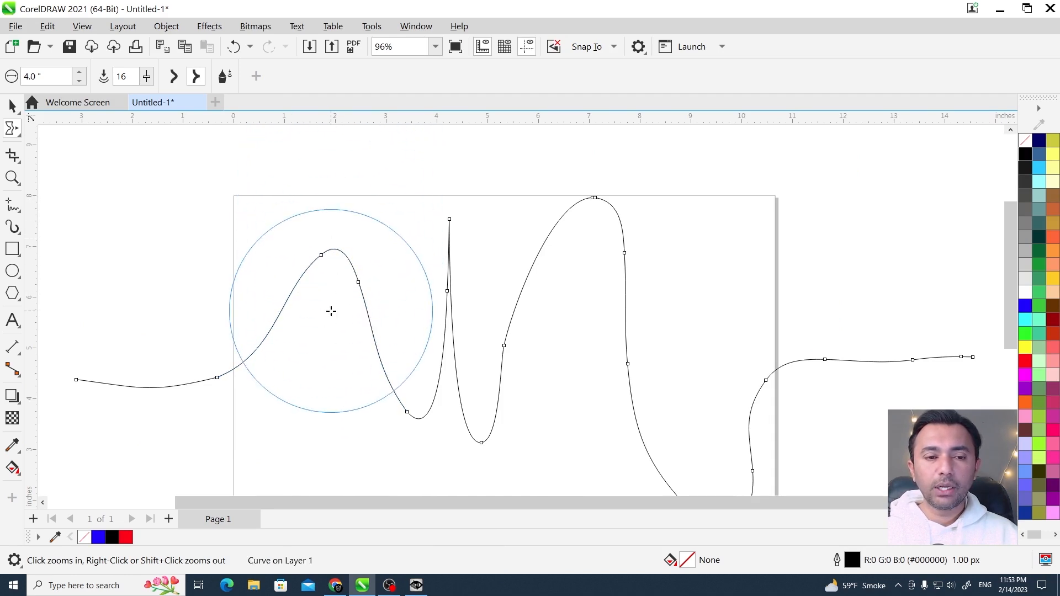
{"action": "mouse_move", "coordinate": [575, 287]}
{"action": "left_mouse_down"}
{"action": "mouse_move", "coordinate": [599, 194]}
{"action": "mouse_move", "coordinate": [600, 233]}
{"action": "left_mouse_up"}
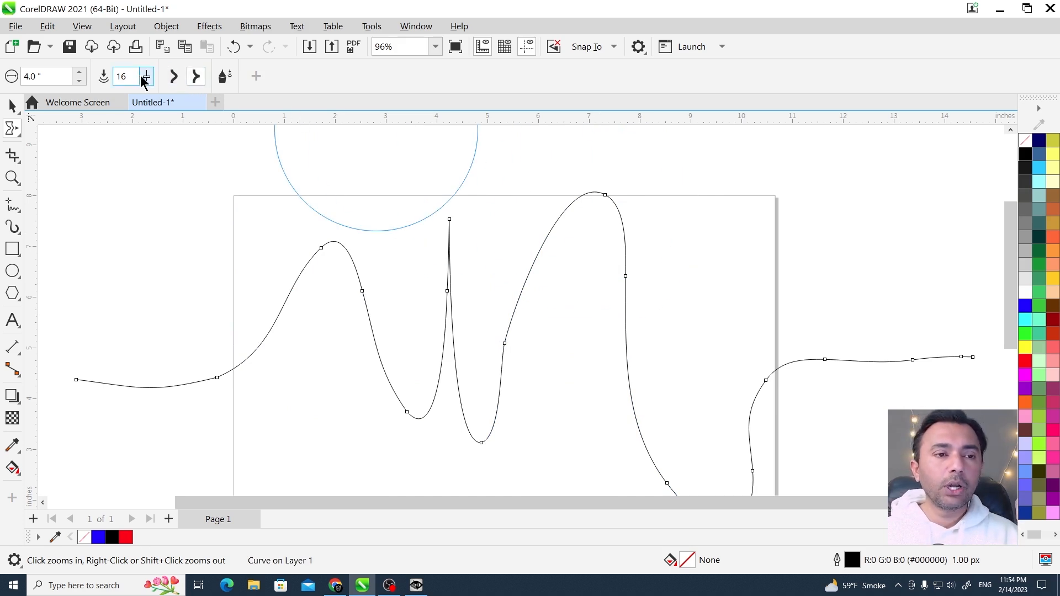
Raise the Smear pressure to 100 and pull the tall peak sideways into a long pointed tip past the page edge.
{"action": "left_click_drag", "start_coordinate": [146, 77], "coordinate": [229, 90]}
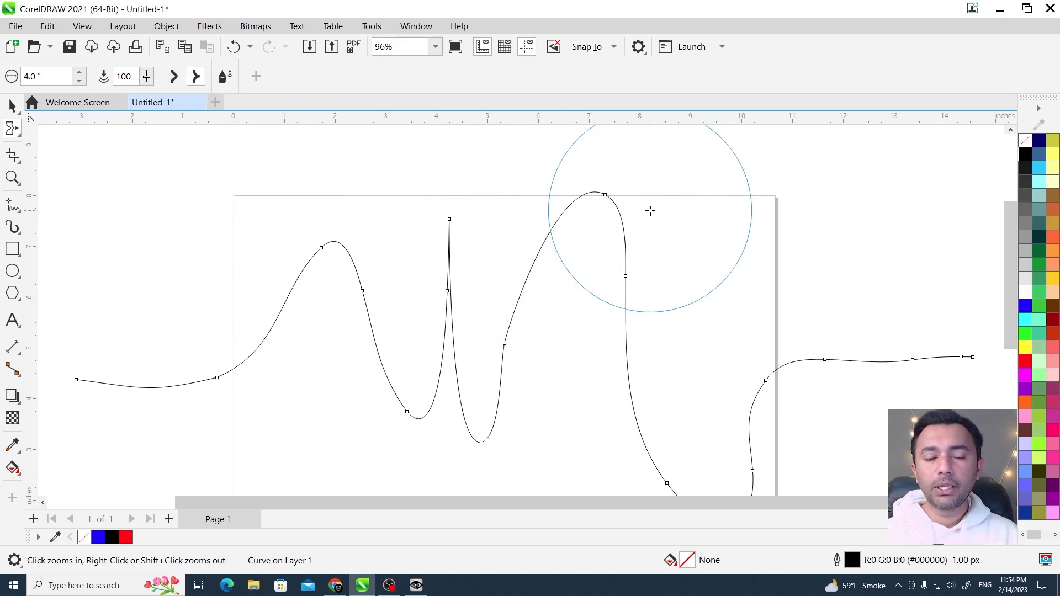
{"action": "mouse_move", "coordinate": [651, 211]}
{"action": "left_mouse_down"}
{"action": "mouse_move", "coordinate": [629, 211]}
{"action": "mouse_move", "coordinate": [767, 197]}
{"action": "mouse_move", "coordinate": [773, 253]}
{"action": "left_mouse_up"}
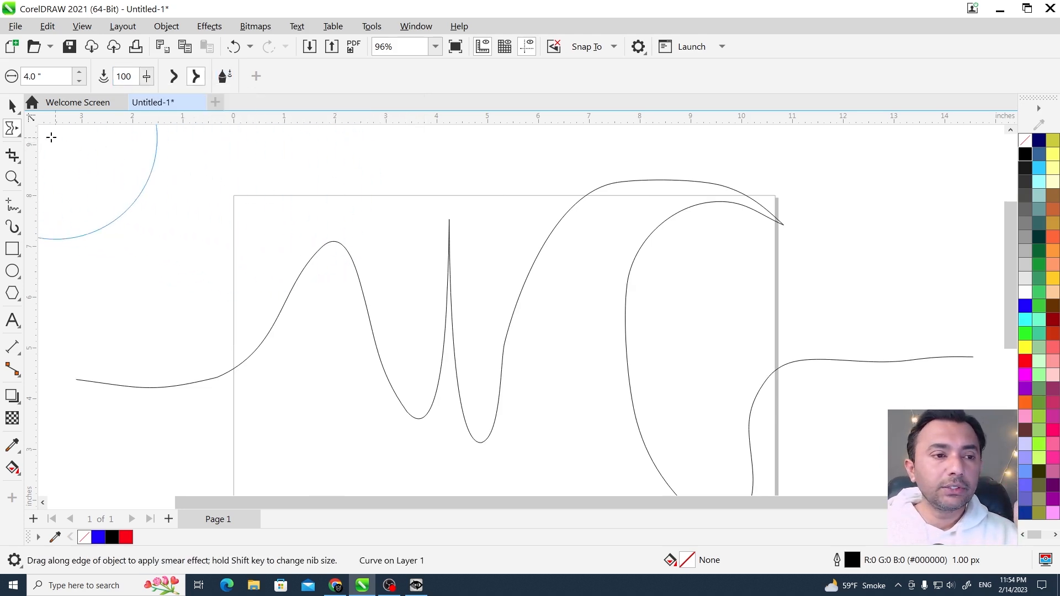
Use the Twirl tool at rate 20 to kink the tall peak's rising slope and curl the curve's right tail into a spiral.
{"action": "left_click", "coordinate": [16, 133]}
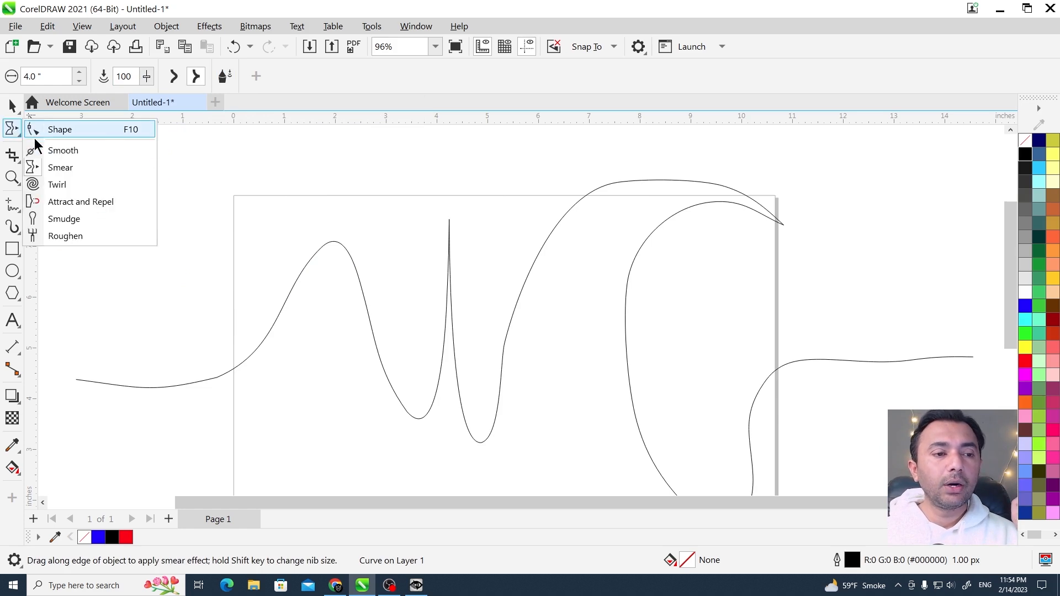
{"action": "left_click", "coordinate": [56, 186]}
{"action": "key", "text": "F3"}
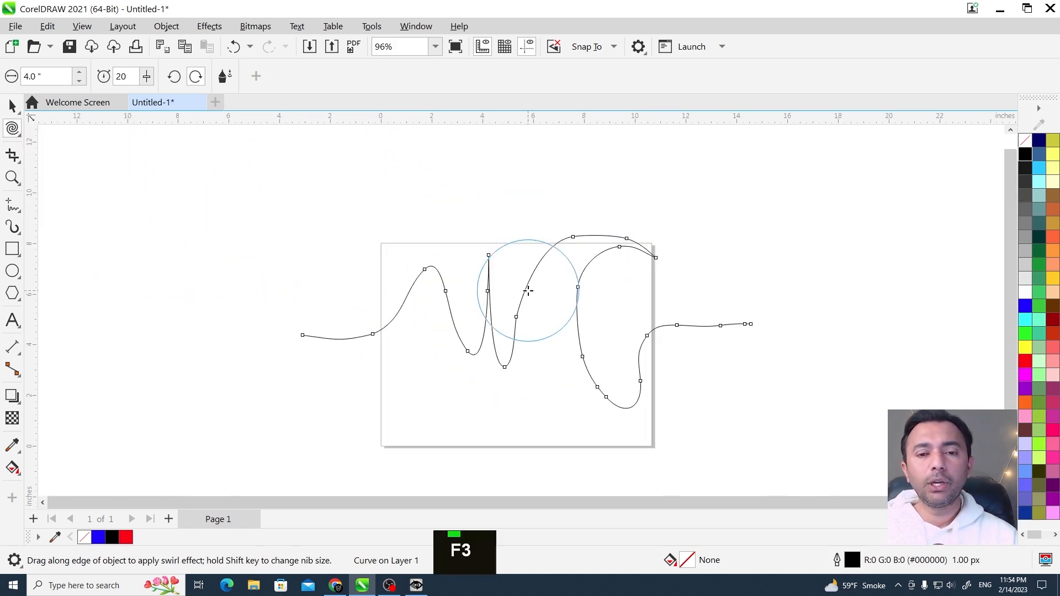
{"action": "key", "text": "F2"}
{"action": "key", "text": "F2"}
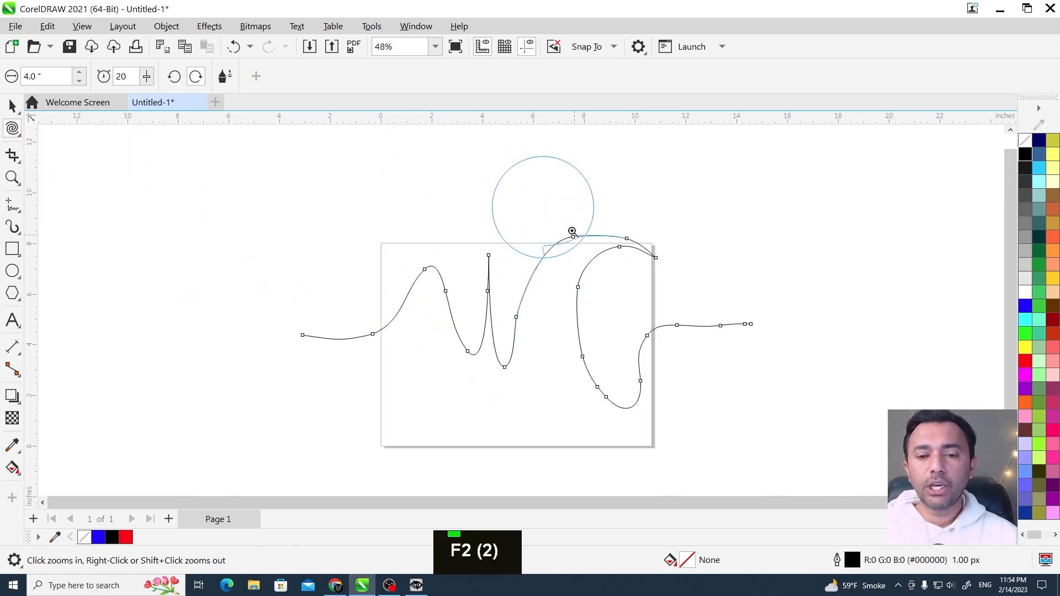
{"action": "left_click", "coordinate": [737, 398]}
{"action": "left_click_drag", "start_coordinate": [668, 372], "coordinate": [645, 346]}
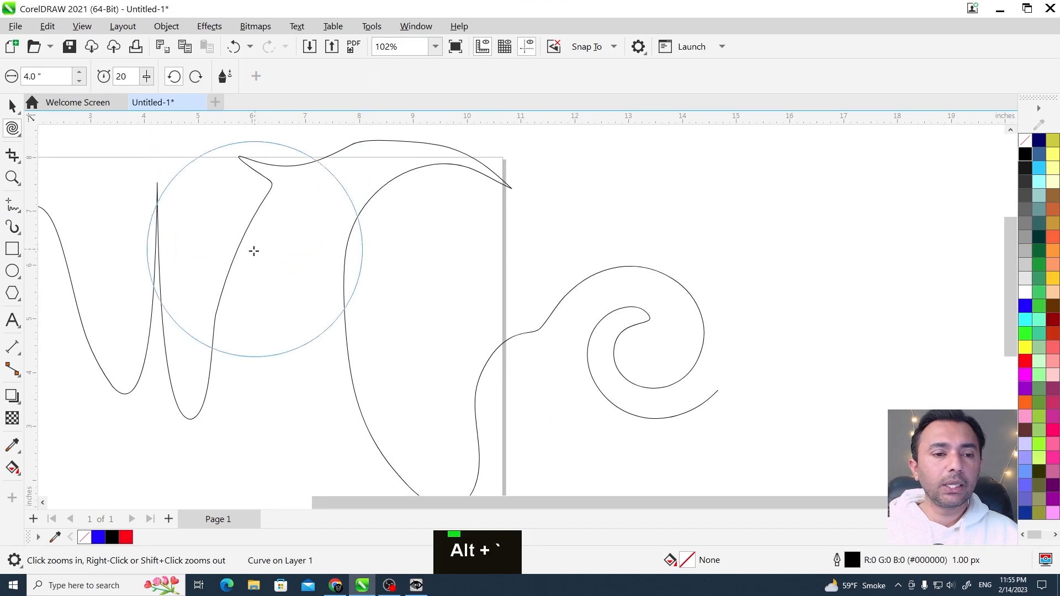
Twirl the curve's left tail counterclockwise into an open spiral at rate 20.
{"action": "key", "text": "F3"}
{"action": "key", "text": "F3"}
{"action": "key", "text": "F3"}
{"action": "key", "text": "F2"}
{"action": "left_click_drag", "start_coordinate": [238, 227], "coordinate": [61, 327]}
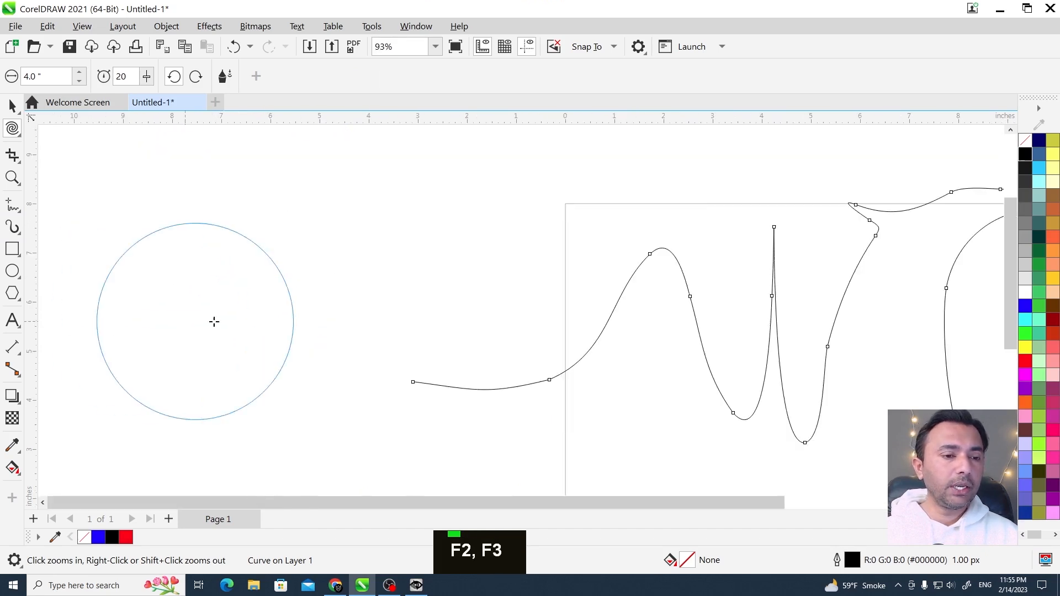
{"action": "left_click_drag", "start_coordinate": [515, 369], "coordinate": [492, 347]}
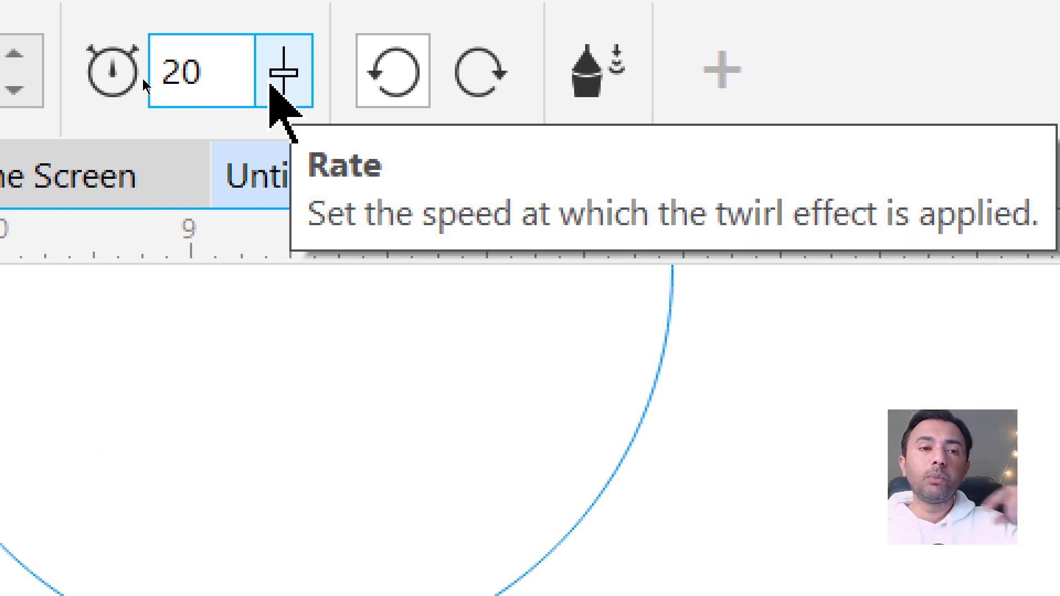
Raise the Twirl rate to 100 and twist the first peak's rising slope into a tight multi-turn spiral.
{"action": "left_click_drag", "start_coordinate": [270, 83], "coordinate": [574, 138]}
{"action": "key", "text": "alt+grave"}
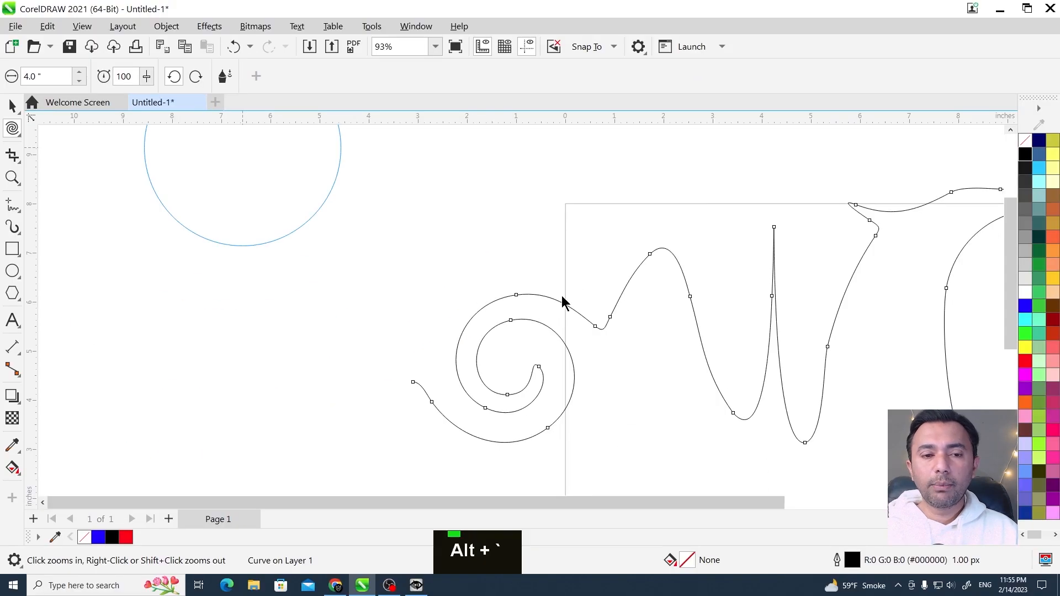
{"action": "key", "text": "Escape"}
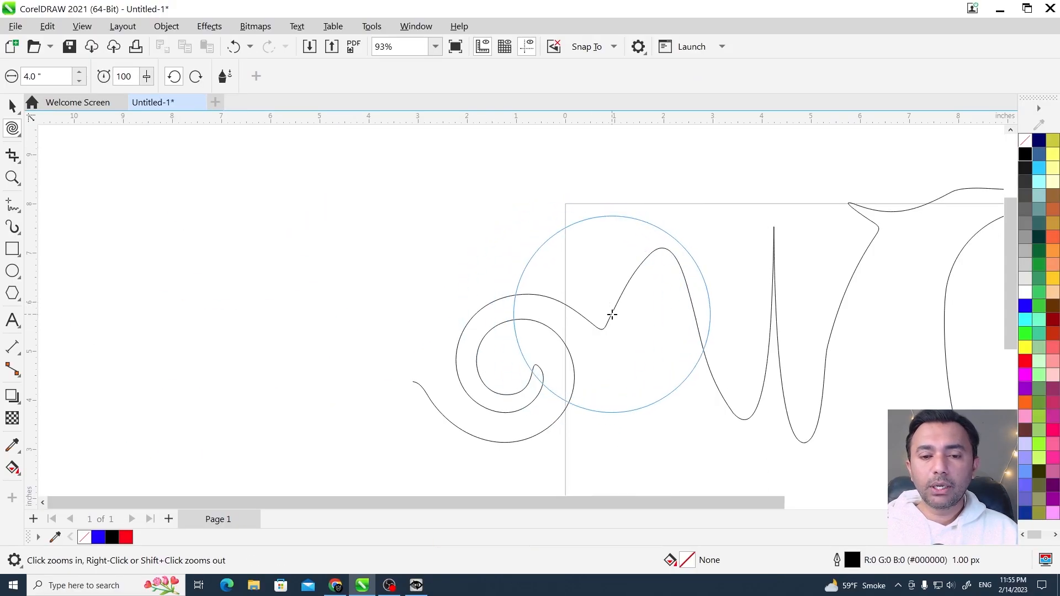
{"action": "left_click_drag", "start_coordinate": [613, 312], "coordinate": [605, 306]}
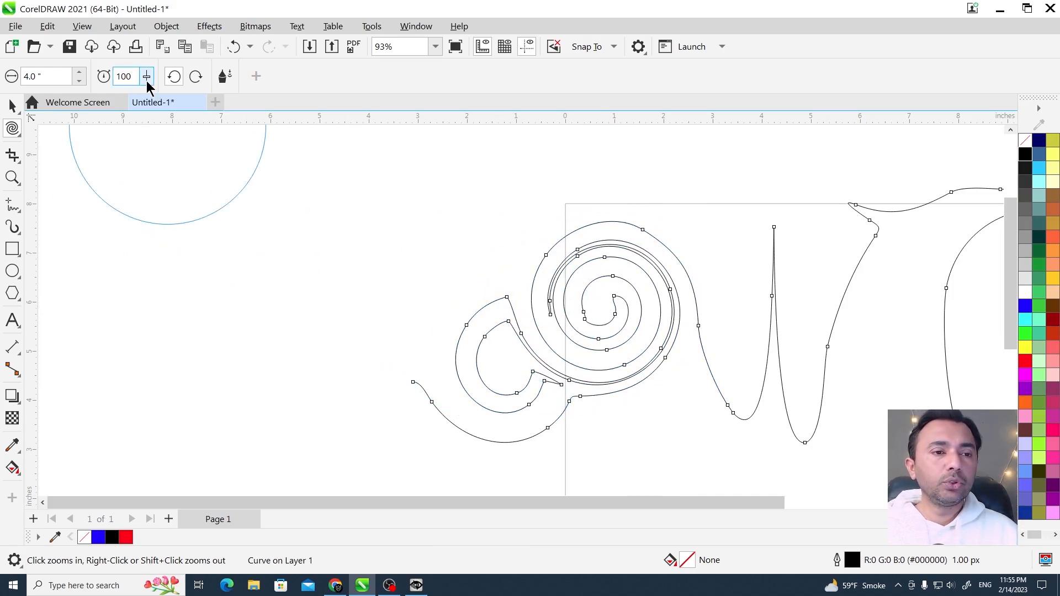
Lower the Twirl rate to 11 and gently twist the spike and the adjacent slope counterclockwise.
{"action": "left_click_drag", "start_coordinate": [147, 79], "coordinate": [133, 83]}
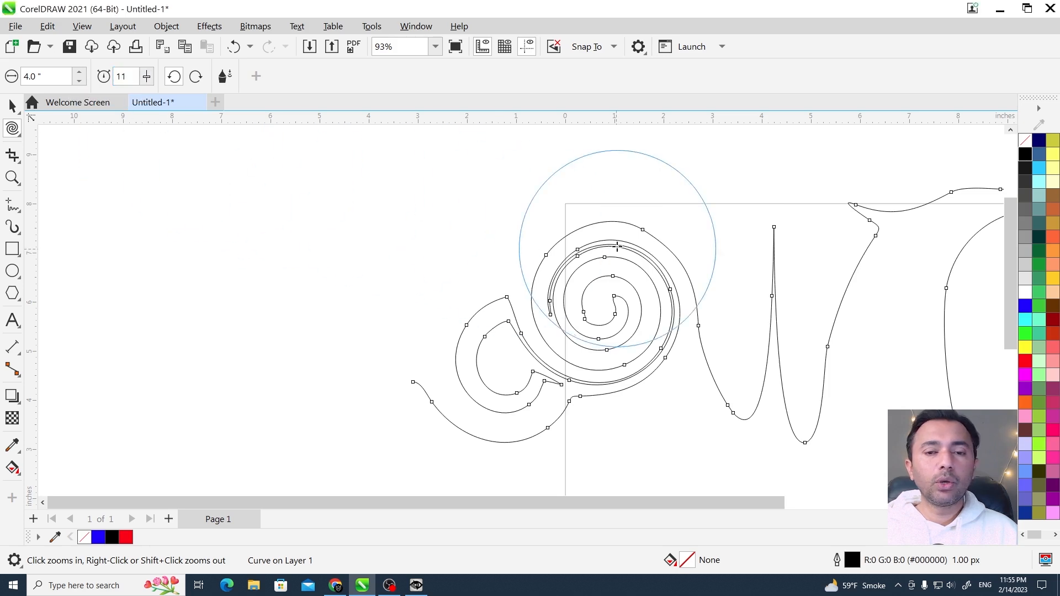
{"action": "left_click_drag", "start_coordinate": [811, 308], "coordinate": [801, 329]}
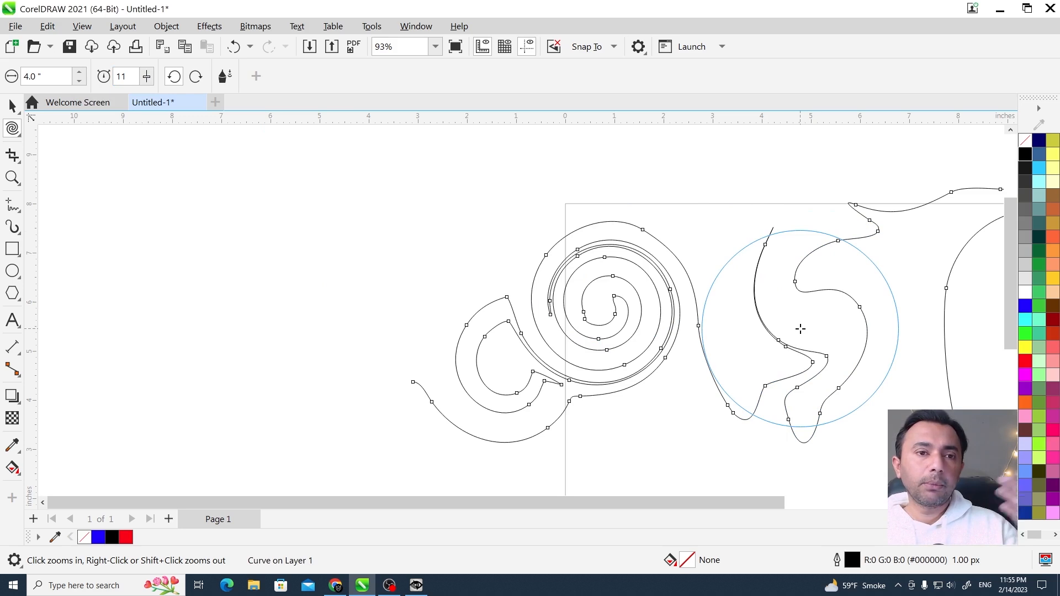
{"action": "key", "text": "alt"}
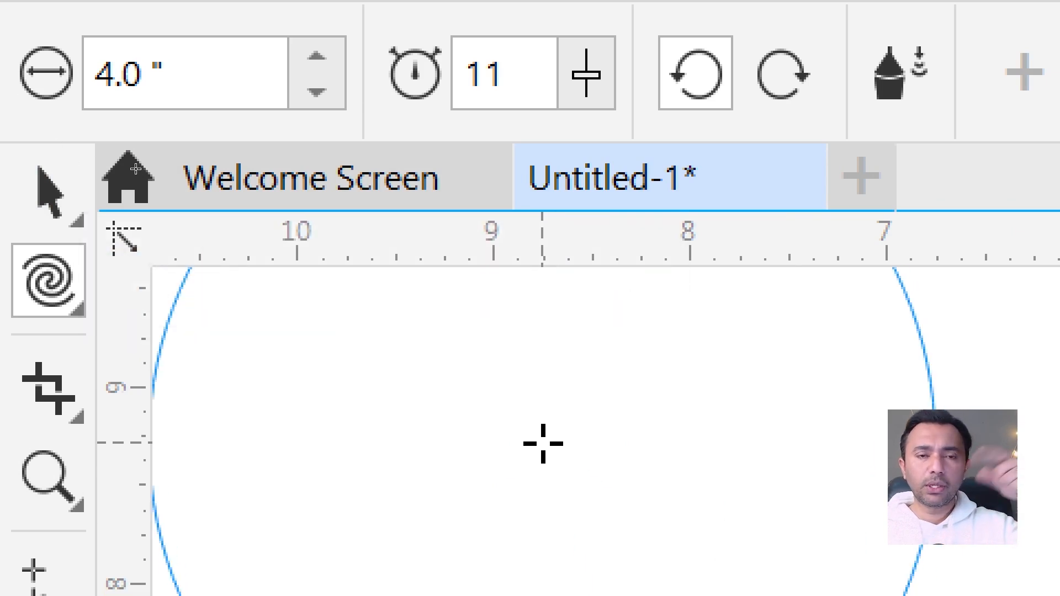
Switch to the Attract and Repel tool and set it to attract nodes to the cursor.
{"action": "left_click", "coordinate": [36, 273]}
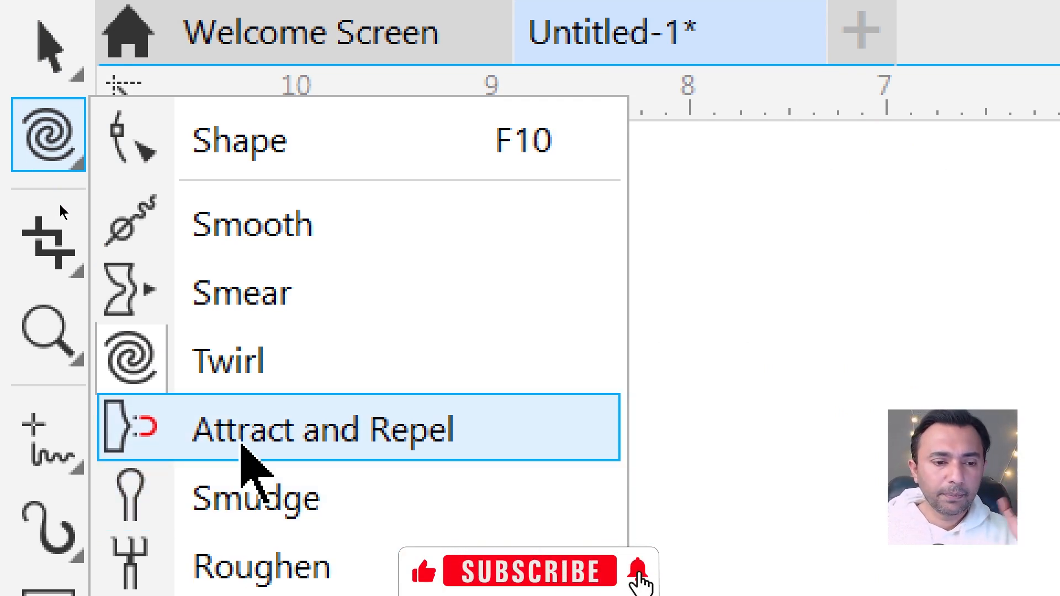
{"action": "left_click", "coordinate": [243, 442]}
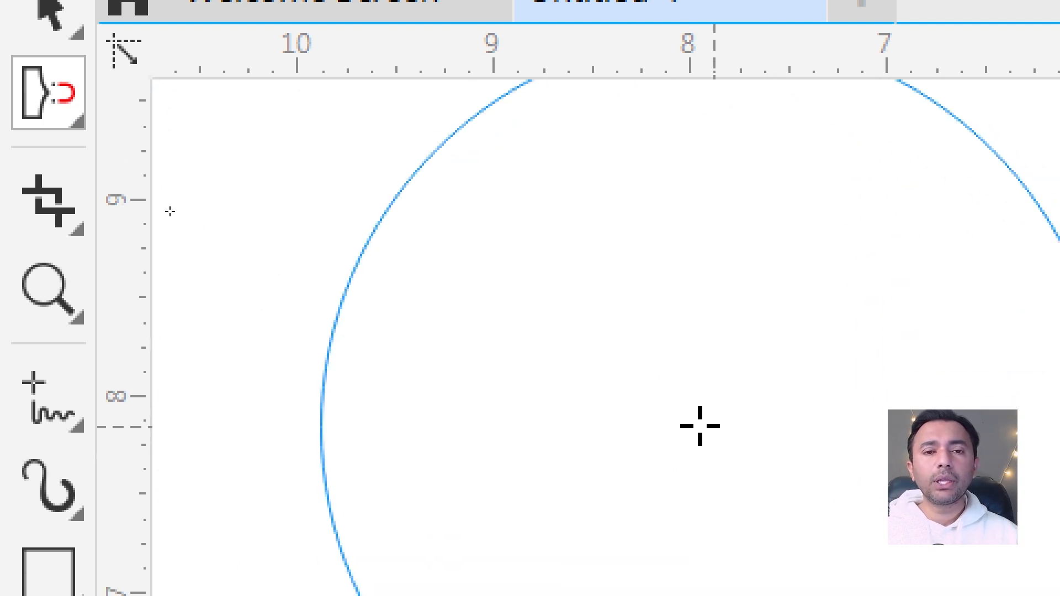
{"action": "scroll", "coordinate": [700, 427], "scroll_direction": "down", "scroll_amount": 4}
{"action": "key", "text": "alt+grave"}
{"action": "key", "text": "F2"}
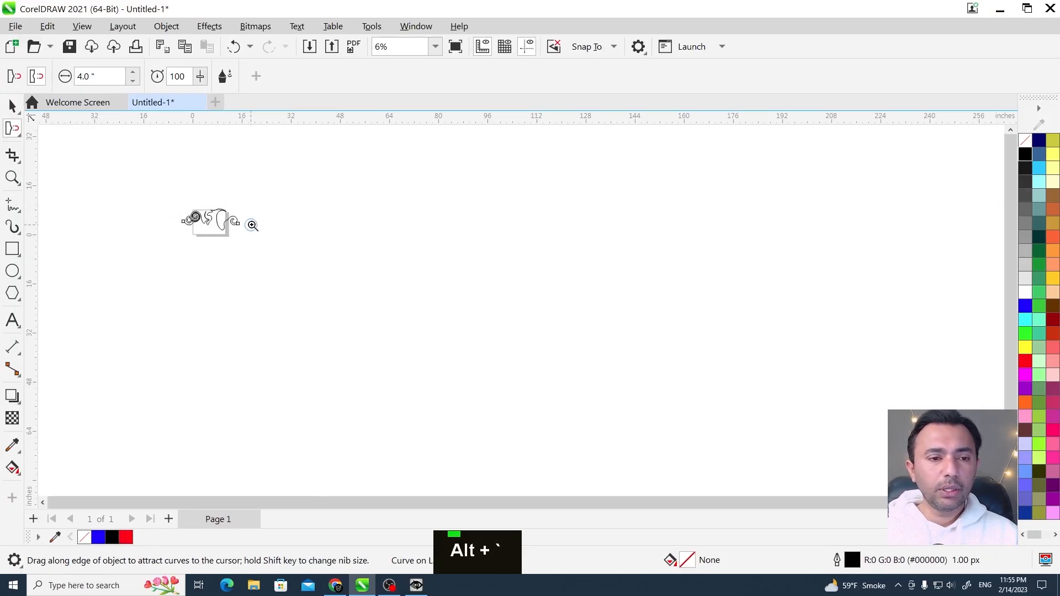
{"action": "left_click_drag", "start_coordinate": [243, 186], "coordinate": [184, 244]}
{"action": "key", "text": "shift+F2"}
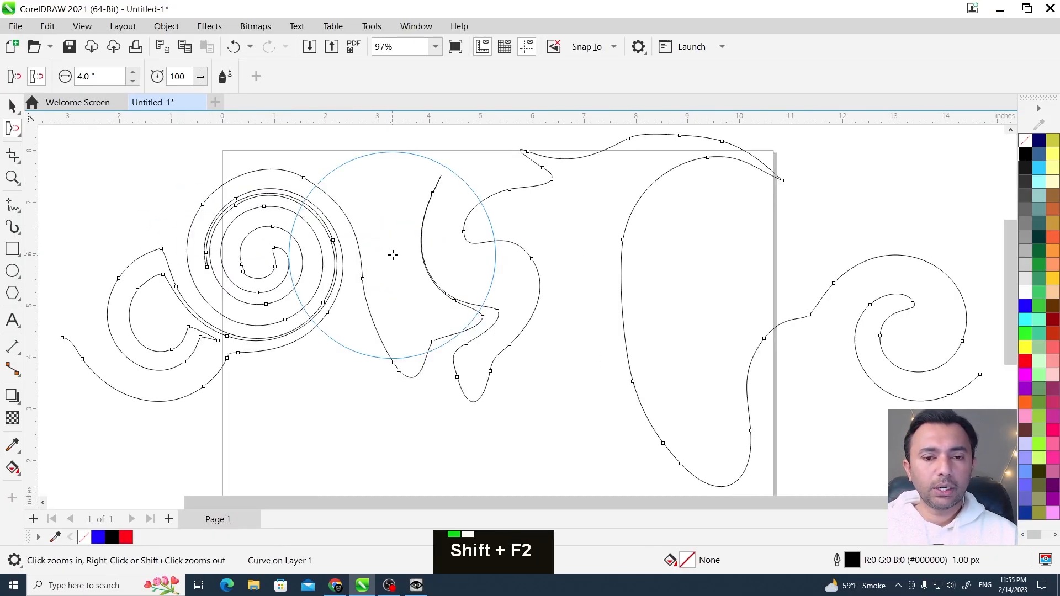
{"action": "key", "text": "F3"}
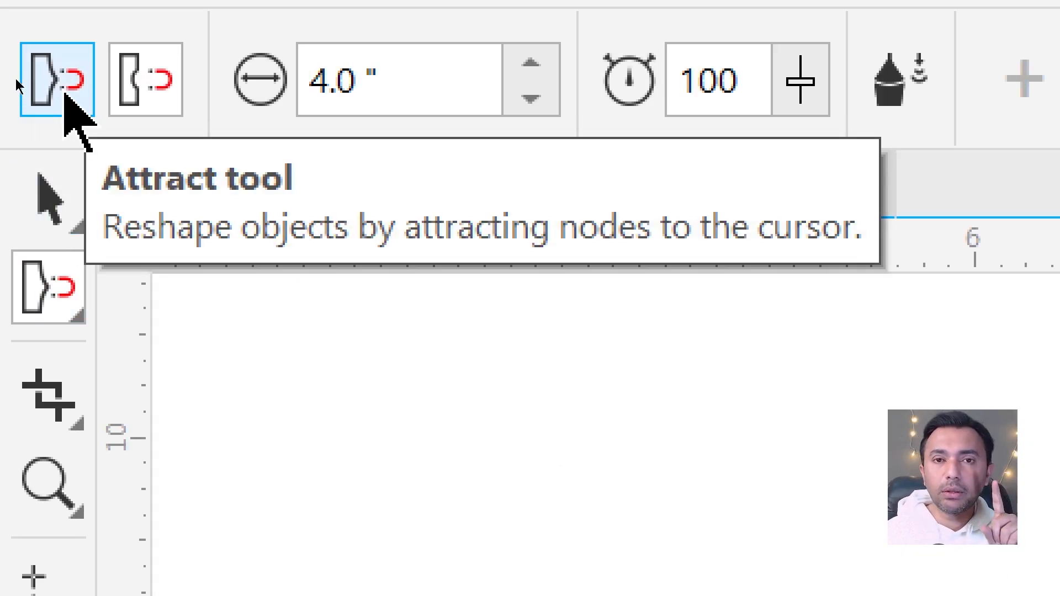
{"action": "left_click", "coordinate": [64, 94]}
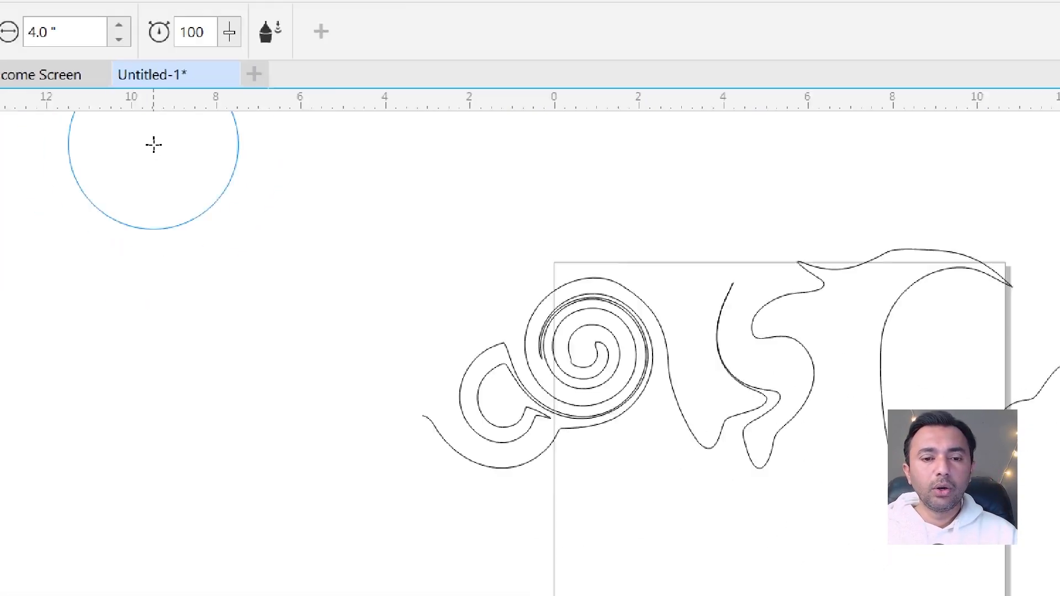
Attract the right spiral and its tail outward into long loops at rate 100, and draw the central curve sections down to a point.
{"action": "key", "text": "F2"}
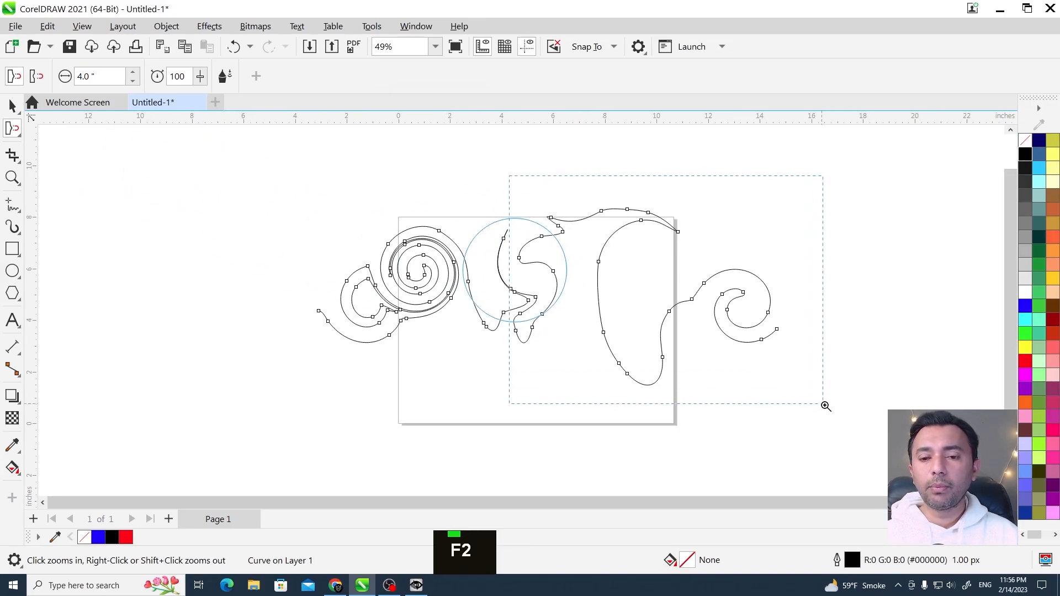
{"action": "left_click_drag", "start_coordinate": [826, 406], "coordinate": [825, 406]}
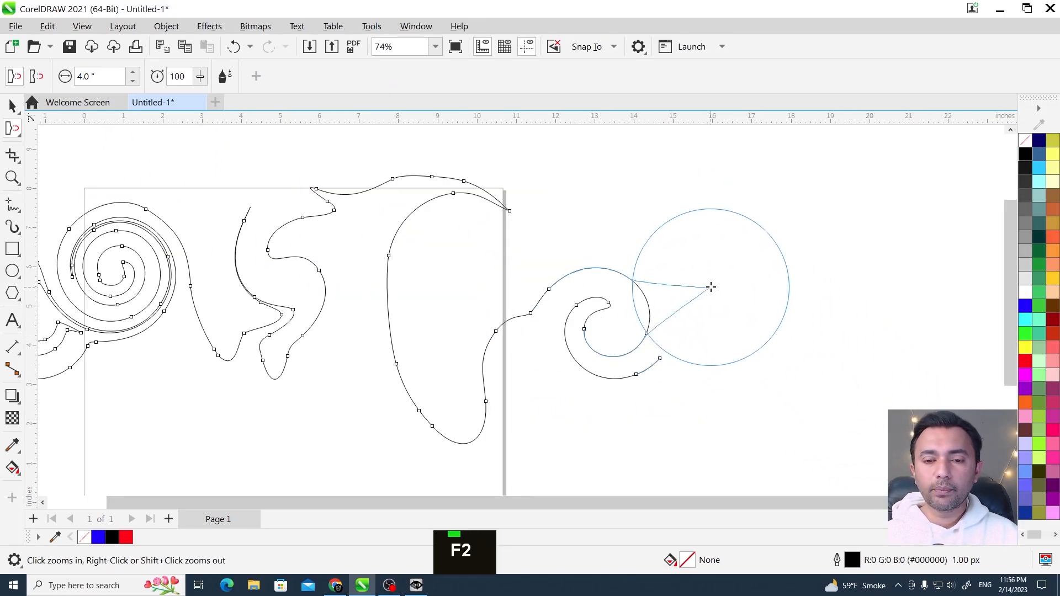
{"action": "mouse_move", "coordinate": [710, 287]}
{"action": "left_mouse_down"}
{"action": "mouse_move", "coordinate": [740, 232]}
{"action": "mouse_move", "coordinate": [726, 197]}
{"action": "mouse_move", "coordinate": [696, 178]}
{"action": "mouse_move", "coordinate": [722, 149]}
{"action": "mouse_move", "coordinate": [770, 153]}
{"action": "mouse_move", "coordinate": [808, 195]}
{"action": "mouse_move", "coordinate": [810, 253]}
{"action": "mouse_move", "coordinate": [777, 282]}
{"action": "left_mouse_up"}
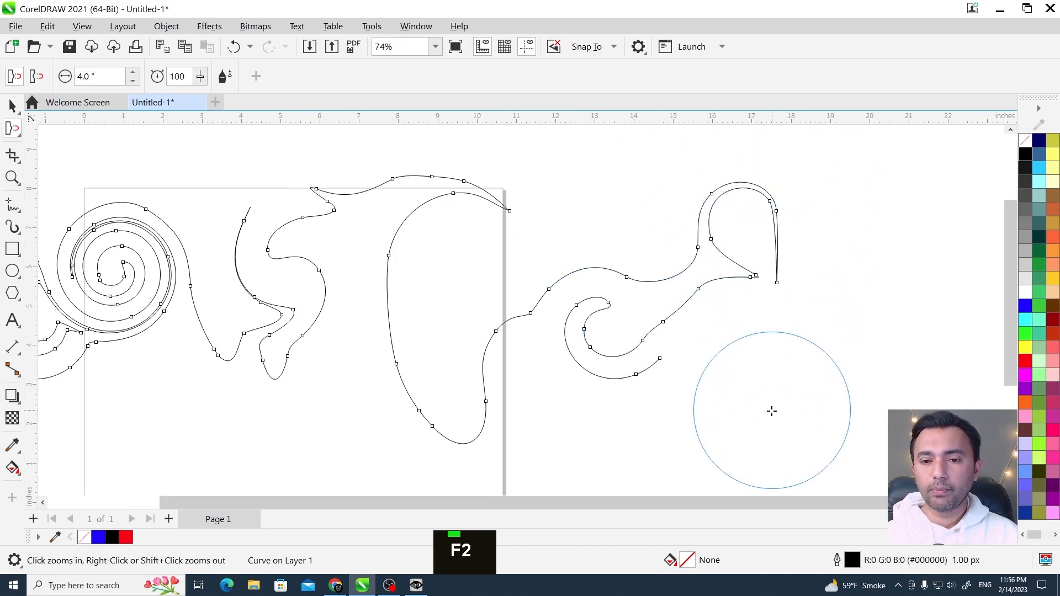
{"action": "mouse_move", "coordinate": [701, 386]}
{"action": "left_mouse_down"}
{"action": "mouse_move", "coordinate": [746, 423]}
{"action": "mouse_move", "coordinate": [806, 426]}
{"action": "mouse_move", "coordinate": [855, 388]}
{"action": "mouse_move", "coordinate": [876, 313]}
{"action": "mouse_move", "coordinate": [870, 265]}
{"action": "left_mouse_up"}
{"action": "mouse_move", "coordinate": [415, 433]}
{"action": "left_mouse_down"}
{"action": "mouse_move", "coordinate": [326, 431]}
{"action": "mouse_move", "coordinate": [290, 454]}
{"action": "mouse_move", "coordinate": [315, 481]}
{"action": "mouse_move", "coordinate": [447, 497]}
{"action": "left_mouse_up"}
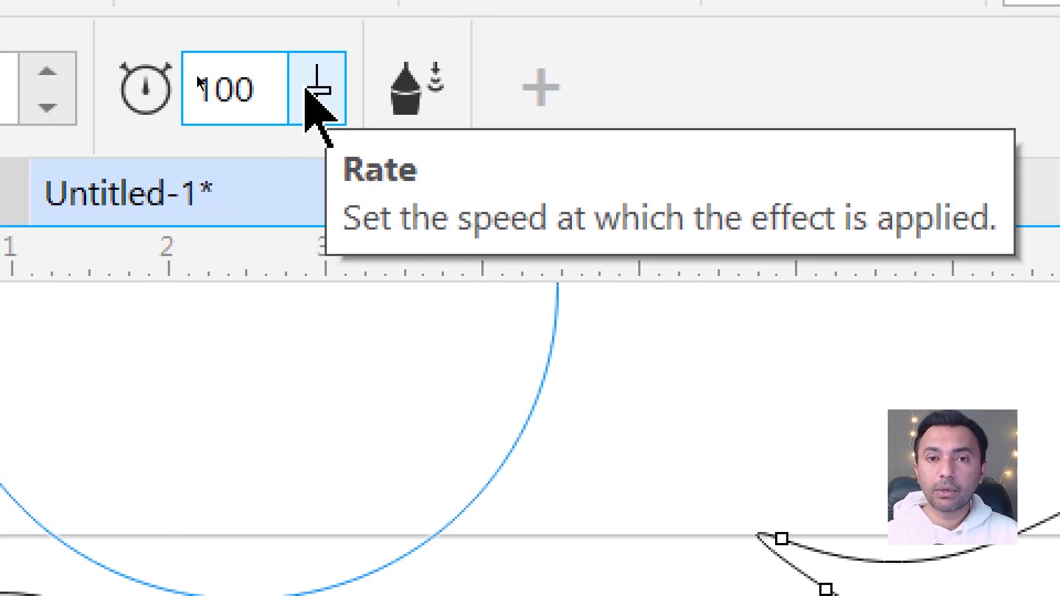
Lower the Attract rate to 31, drag the lower central curve sections into flowing bends below the page, and switch to the Pick tool.
{"action": "left_click_drag", "start_coordinate": [308, 91], "coordinate": [134, 107]}
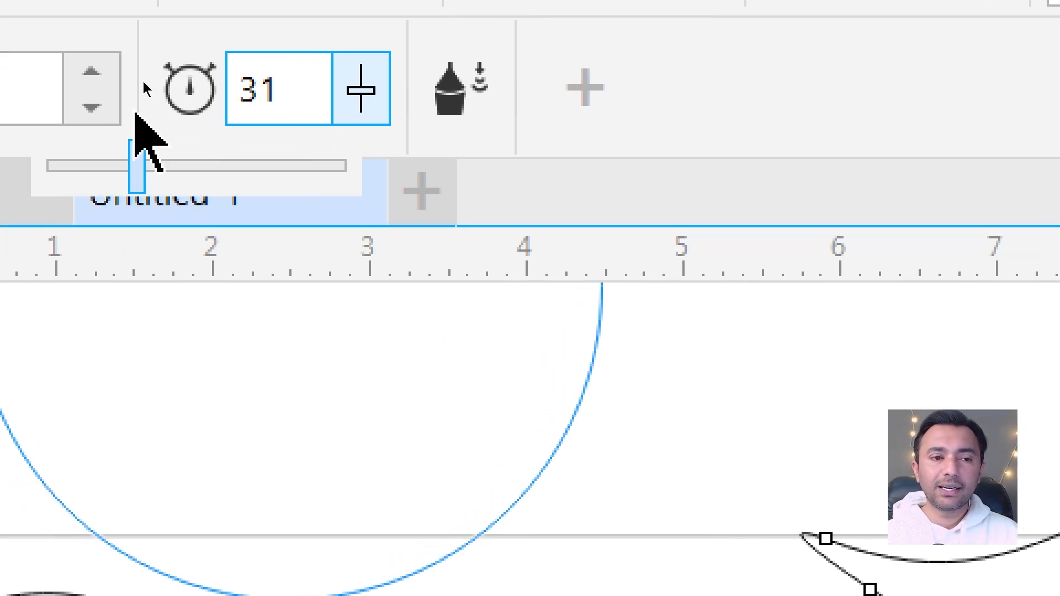
{"action": "key", "text": "alt+grave"}
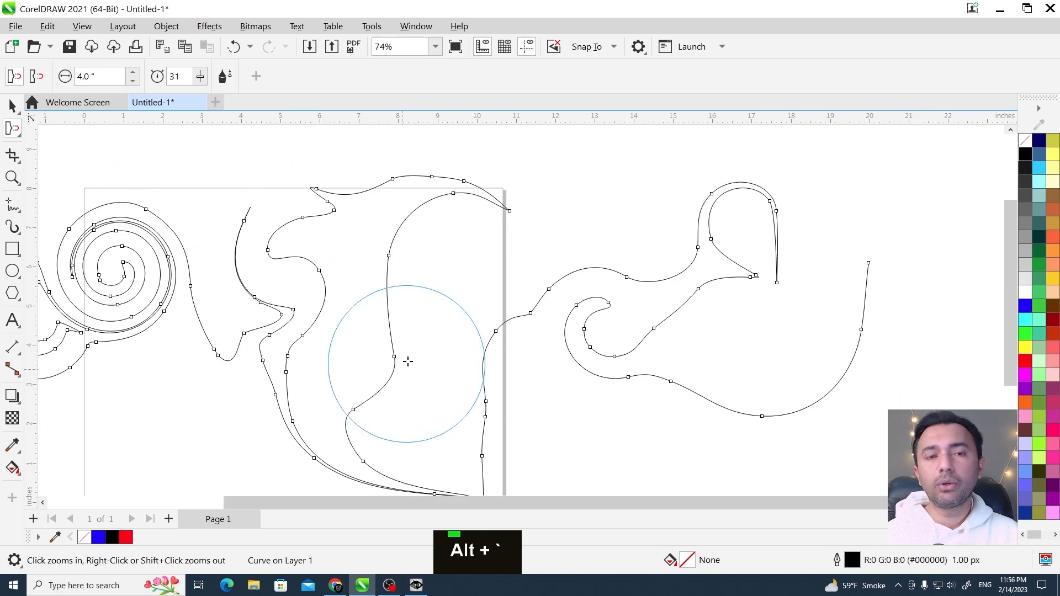
{"action": "key", "text": "F3"}
{"action": "key", "text": "F2"}
{"action": "left_click_drag", "start_coordinate": [457, 240], "coordinate": [267, 460]}
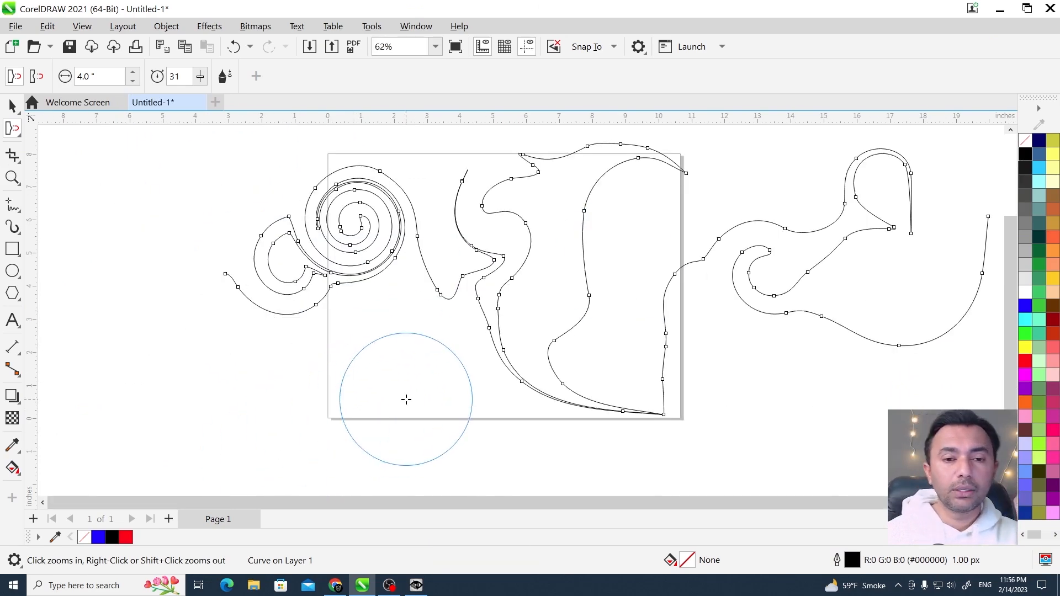
{"action": "mouse_move", "coordinate": [428, 336]}
{"action": "left_mouse_down"}
{"action": "mouse_move", "coordinate": [400, 367]}
{"action": "mouse_move", "coordinate": [336, 379]}
{"action": "mouse_move", "coordinate": [314, 398]}
{"action": "mouse_move", "coordinate": [318, 425]}
{"action": "mouse_move", "coordinate": [335, 440]}
{"action": "mouse_move", "coordinate": [394, 446]}
{"action": "mouse_move", "coordinate": [421, 432]}
{"action": "mouse_move", "coordinate": [445, 386]}
{"action": "mouse_move", "coordinate": [468, 390]}
{"action": "mouse_move", "coordinate": [489, 441]}
{"action": "mouse_move", "coordinate": [514, 454]}
{"action": "mouse_move", "coordinate": [654, 493]}
{"action": "mouse_move", "coordinate": [697, 475]}
{"action": "left_mouse_up"}
{"action": "left_click_drag", "start_coordinate": [788, 358], "coordinate": [788, 426]}
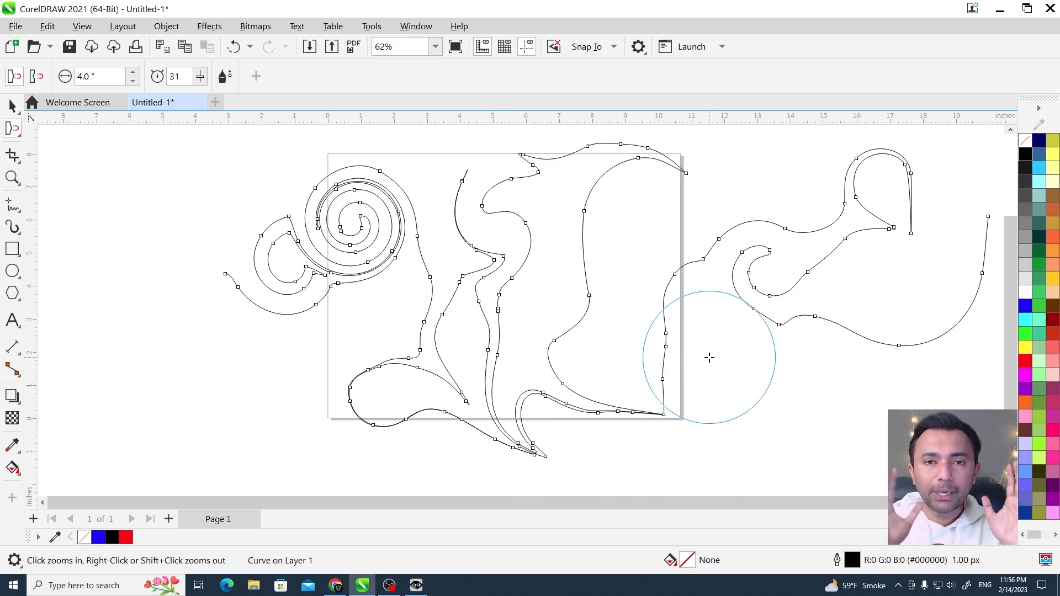
{"action": "key", "text": "ctrl"}
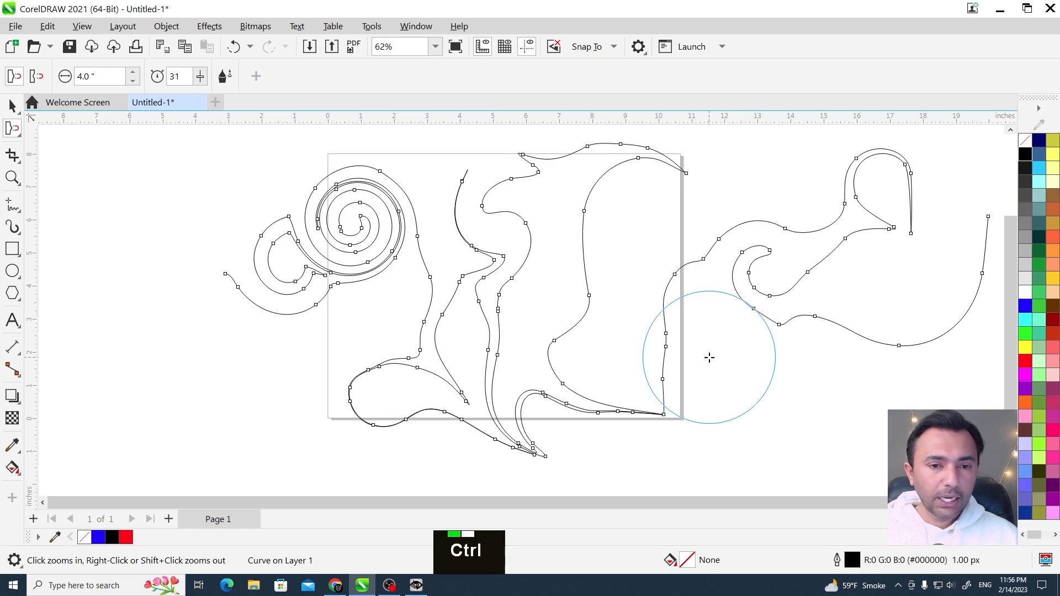
{"action": "key", "text": "ctrl+space"}
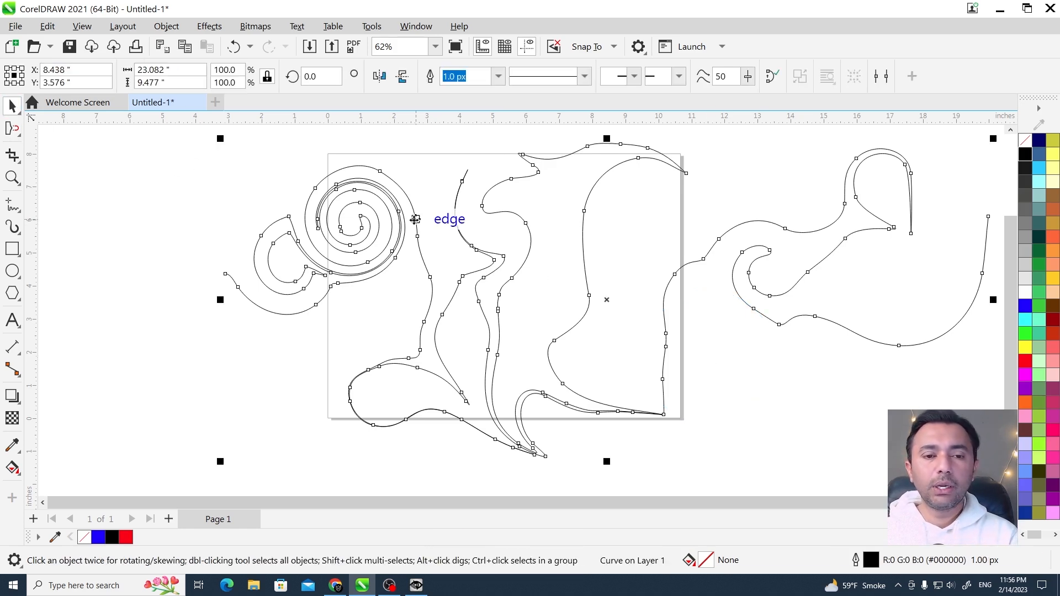
Delete the distorted curve and draw a short freehand curve about 1.3 inches wide near the page's left side.
{"action": "key", "text": "Delete"}
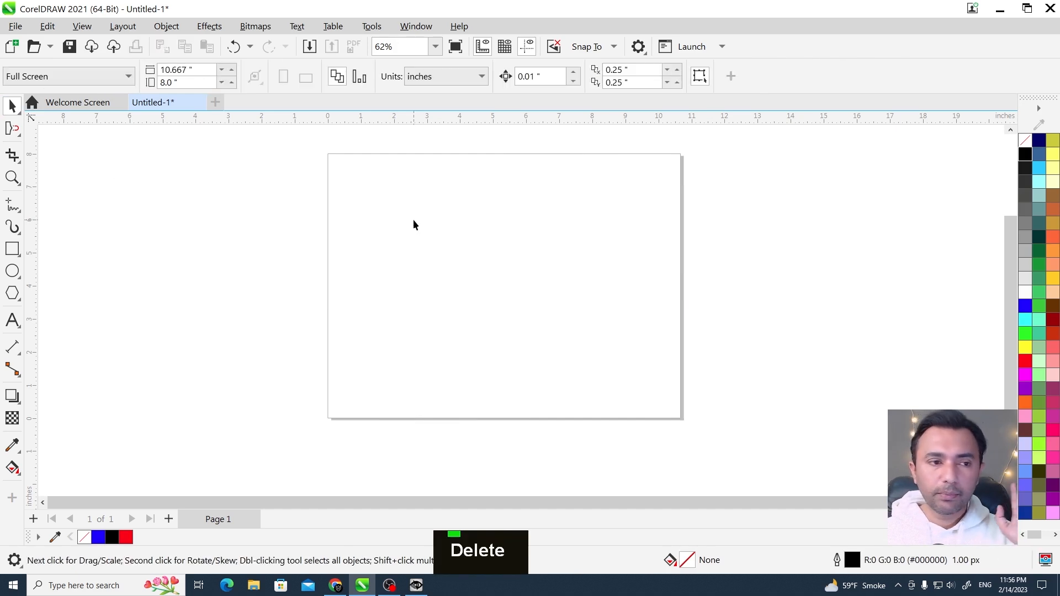
{"action": "left_click", "coordinate": [13, 209]}
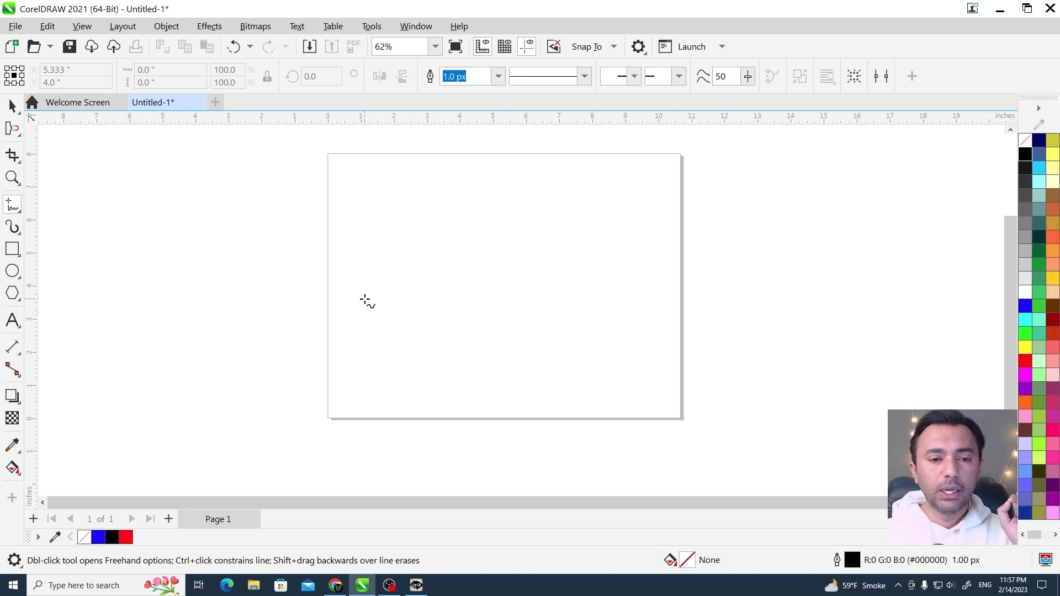
{"action": "left_click_drag", "start_coordinate": [405, 291], "coordinate": [407, 286]}
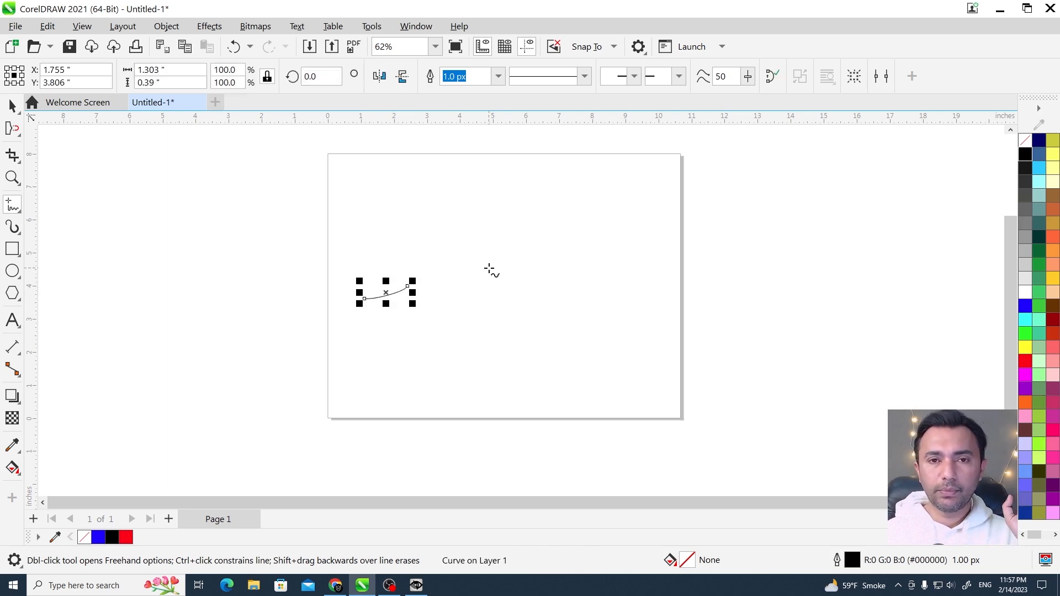
Switch to the Attract and Repel tool, try attracting the short curve's right end upward, and undo that pull.
{"action": "left_click", "coordinate": [13, 136]}
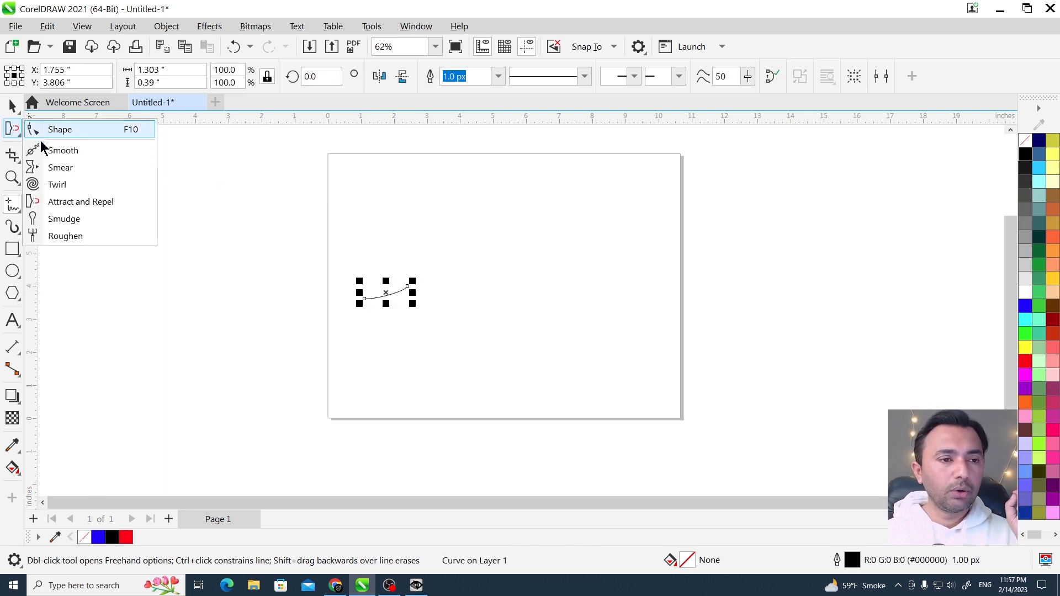
{"action": "left_click", "coordinate": [53, 202]}
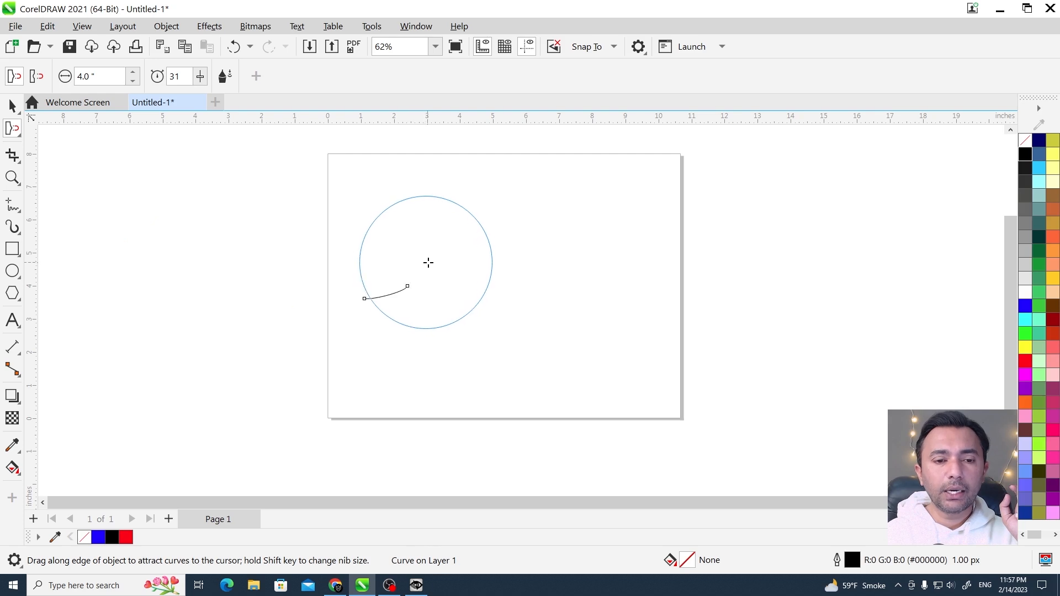
{"action": "left_click_drag", "start_coordinate": [449, 244], "coordinate": [447, 244]}
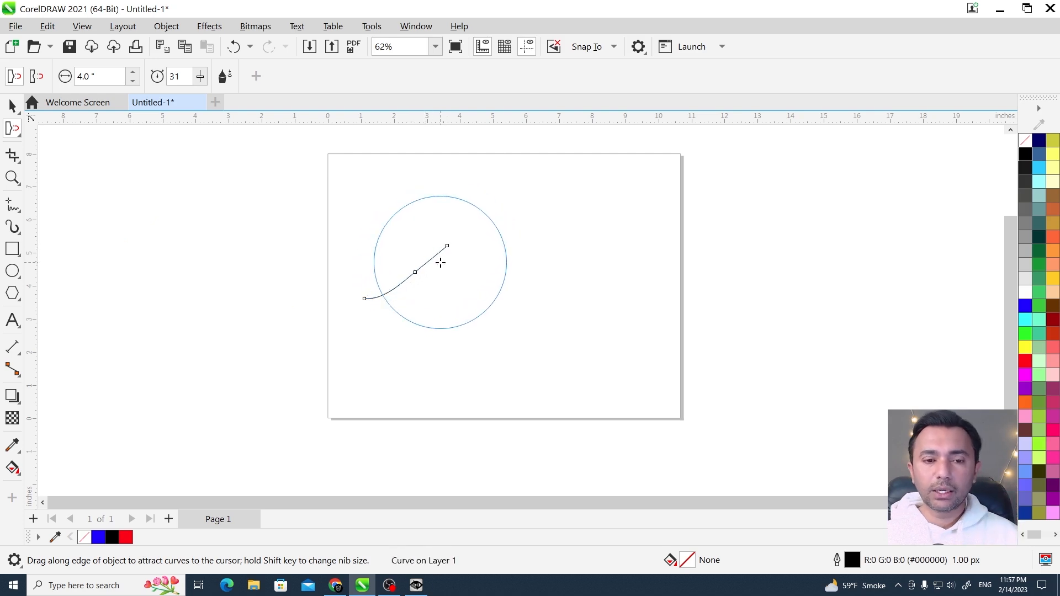
{"action": "key", "text": "ctrl+z"}
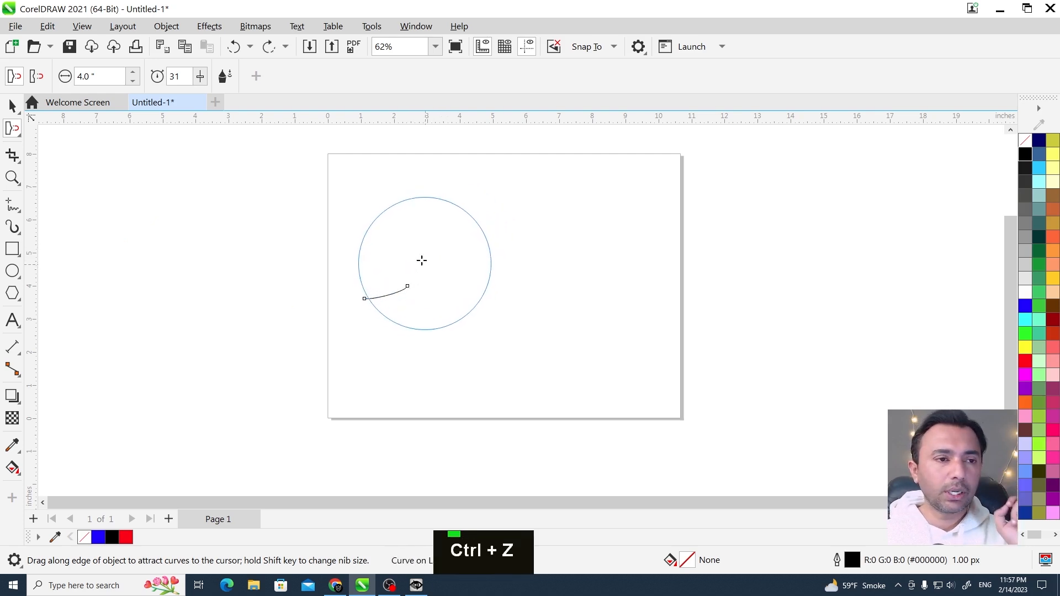
Set the Attract nib size to 2 inches and rate to 51, and pull the curve's right end around into a closed car-body outline.
{"action": "left_click_drag", "start_coordinate": [97, 76], "coordinate": [69, 78]}
{"action": "type", "text": "2"}
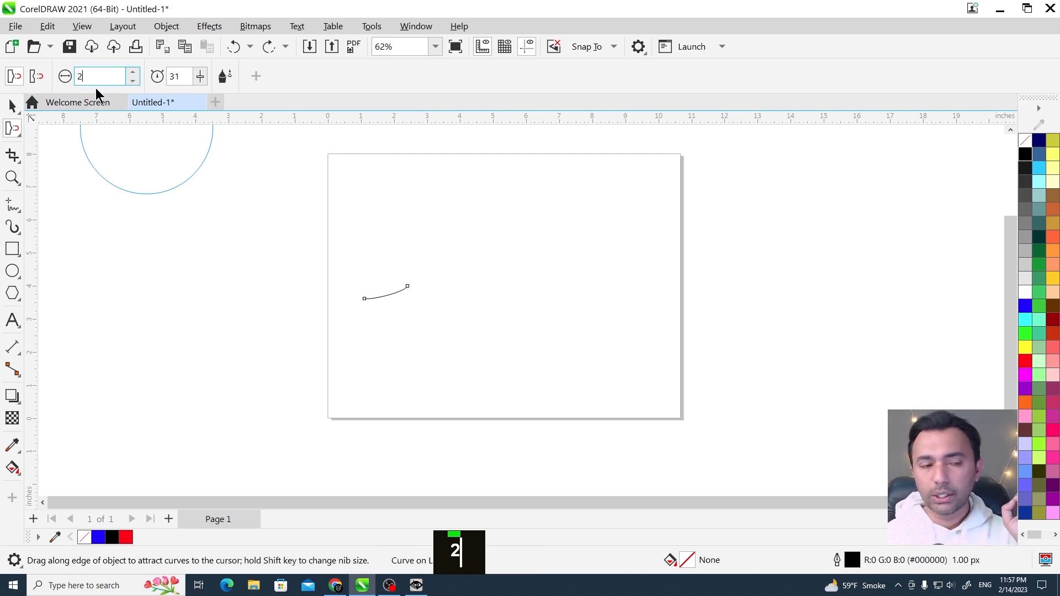
{"action": "key", "text": "Return"}
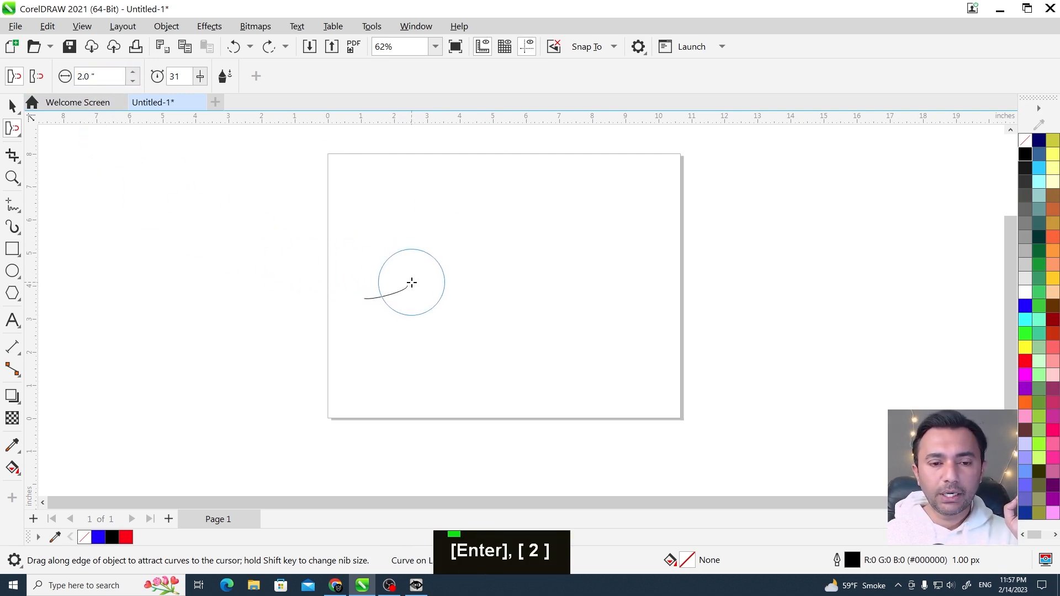
{"action": "left_click", "coordinate": [200, 78]}
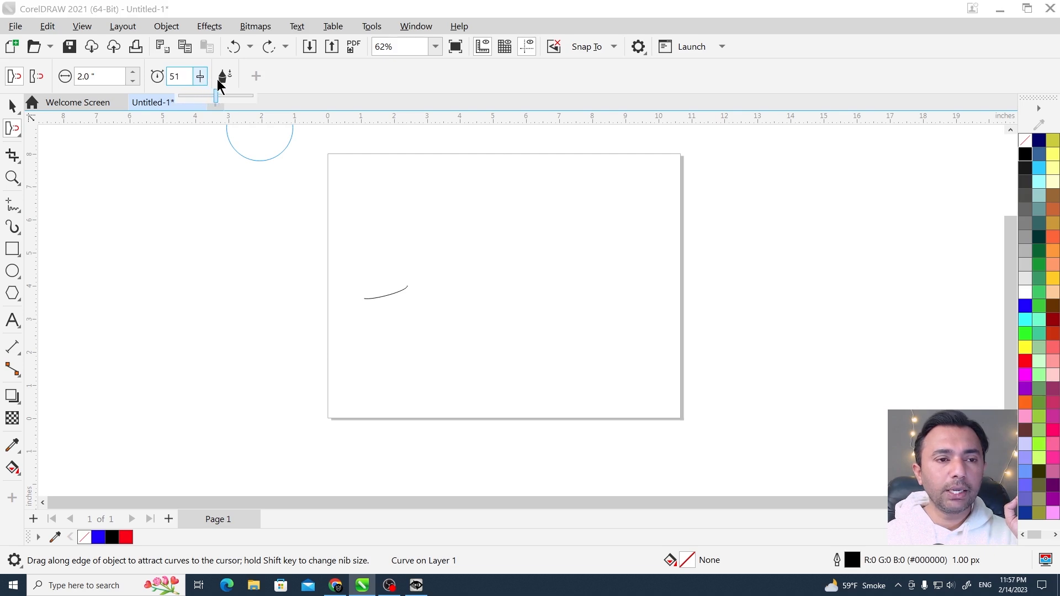
{"action": "left_click", "coordinate": [182, 77]}
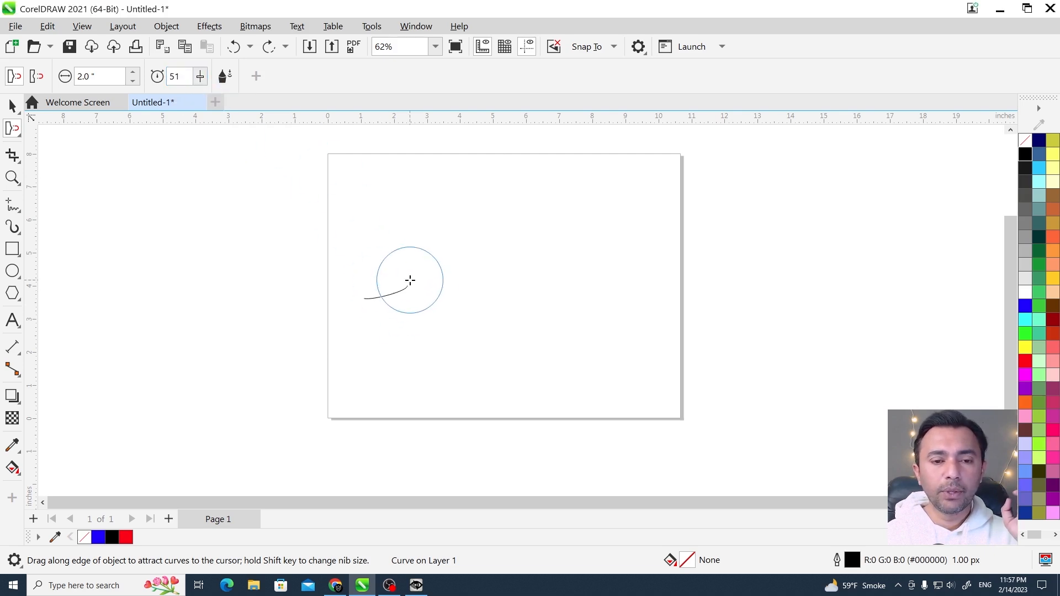
{"action": "mouse_move", "coordinate": [409, 281]}
{"action": "left_mouse_down"}
{"action": "mouse_move", "coordinate": [437, 247]}
{"action": "mouse_move", "coordinate": [478, 242]}
{"action": "left_mouse_up"}
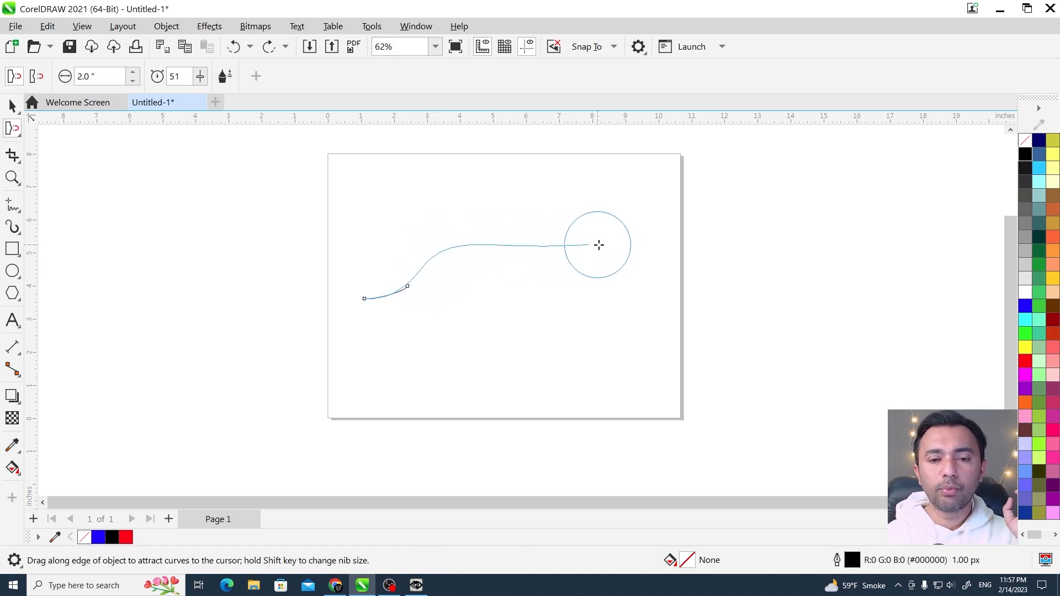
{"action": "mouse_move", "coordinate": [599, 244]}
{"action": "left_mouse_down"}
{"action": "mouse_move", "coordinate": [655, 289]}
{"action": "mouse_move", "coordinate": [735, 304]}
{"action": "mouse_move", "coordinate": [750, 328]}
{"action": "mouse_move", "coordinate": [746, 360]}
{"action": "mouse_move", "coordinate": [616, 361]}
{"action": "left_mouse_up"}
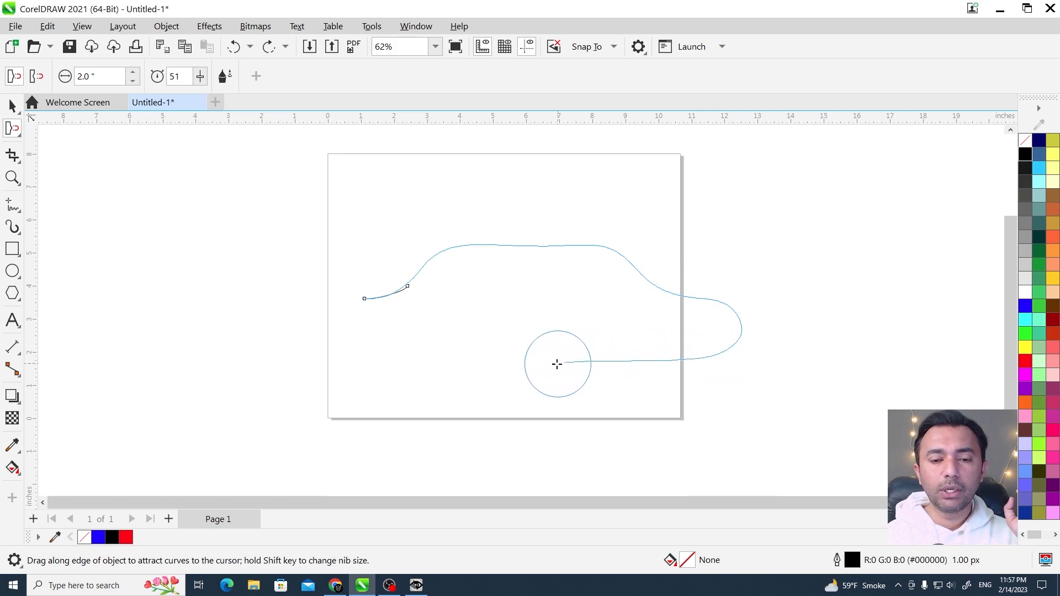
{"action": "mouse_move", "coordinate": [492, 365]}
{"action": "left_mouse_down"}
{"action": "mouse_move", "coordinate": [319, 366]}
{"action": "mouse_move", "coordinate": [349, 302]}
{"action": "left_mouse_up"}
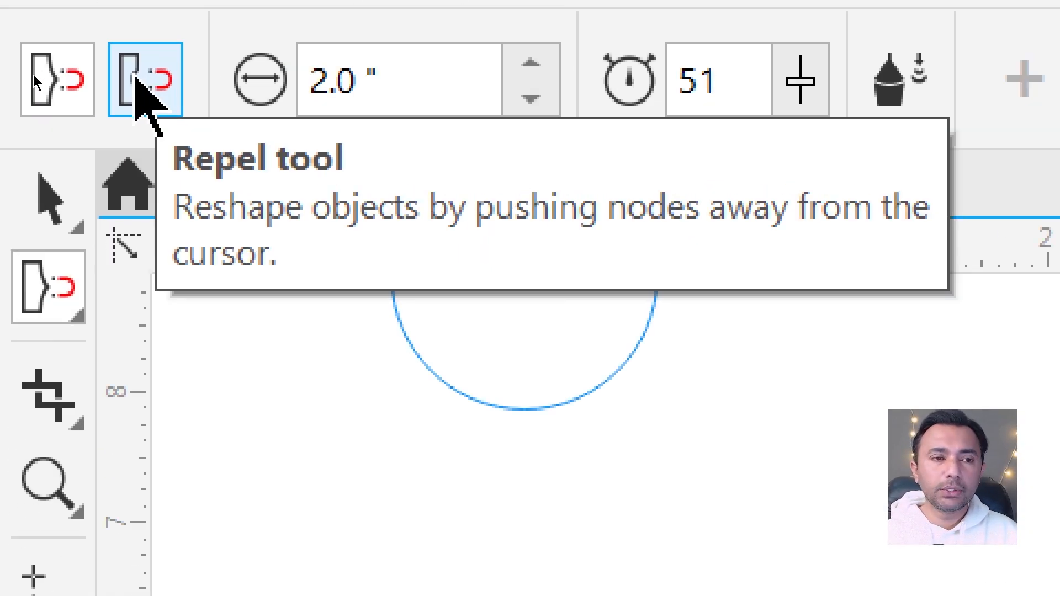
Switch to repelling nodes from the cursor and set the nib size to 2.5 inches.
{"action": "key", "text": "alt+grave"}
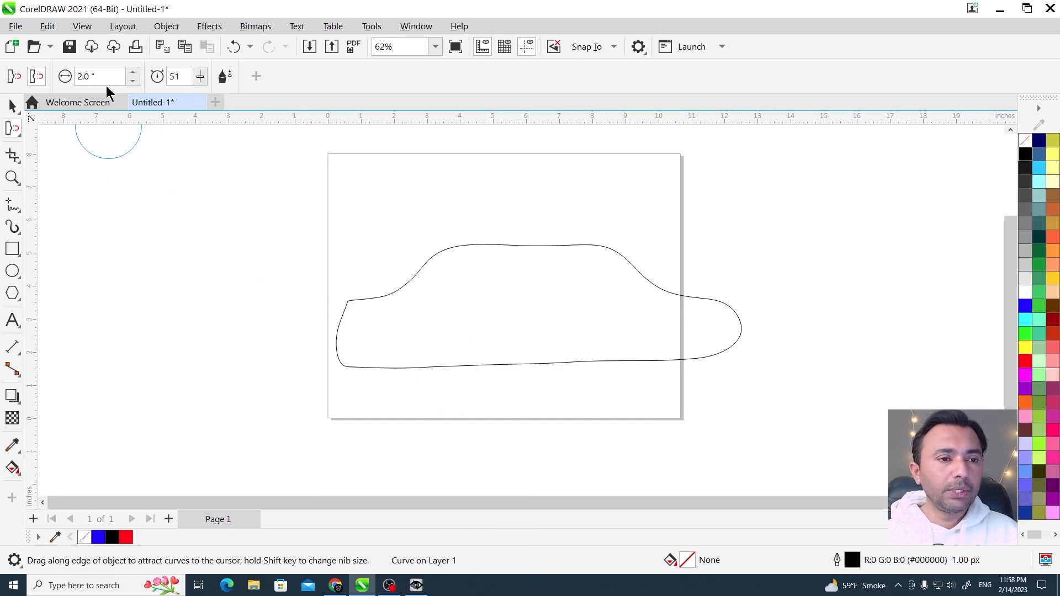
{"action": "type", "text": "2"}
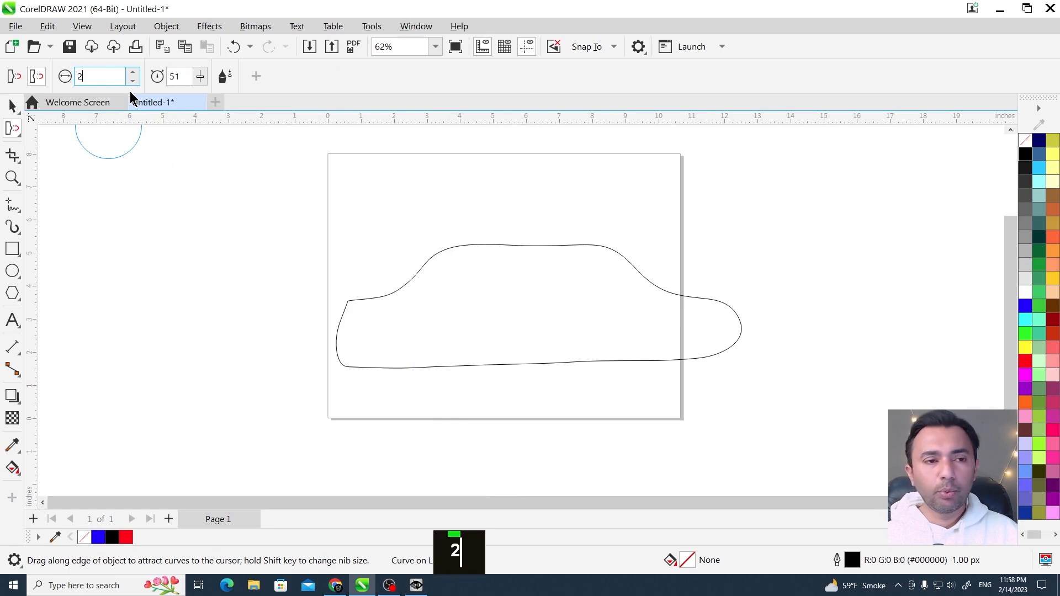
{"action": "type", "text": ".5"}
{"action": "key", "text": "Return"}
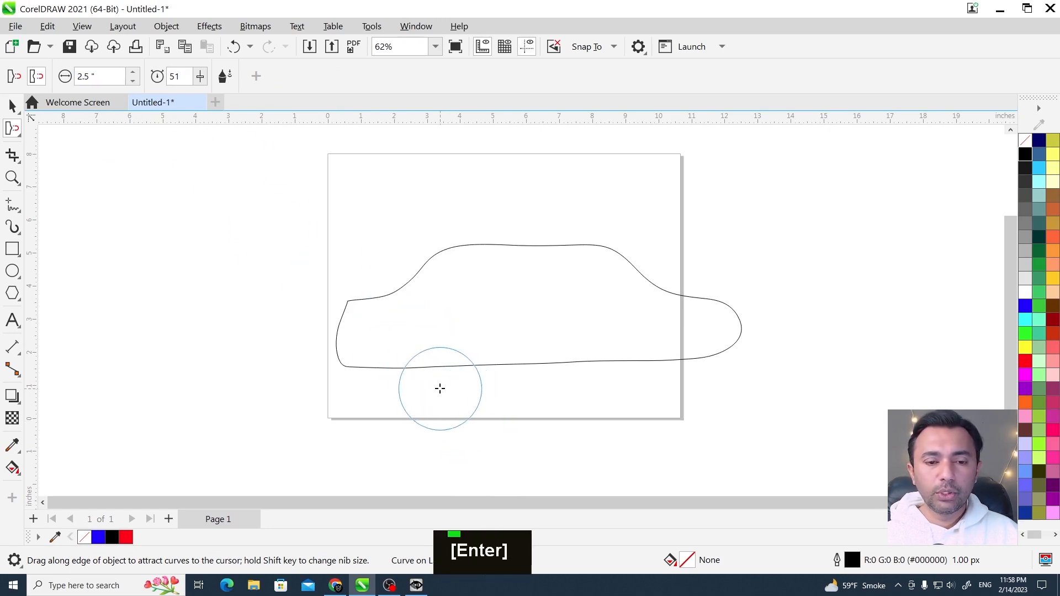
Try pushing the car outline's lower edge downward into a round bulge with the Repel tool, and undo it.
{"action": "key", "text": "F2"}
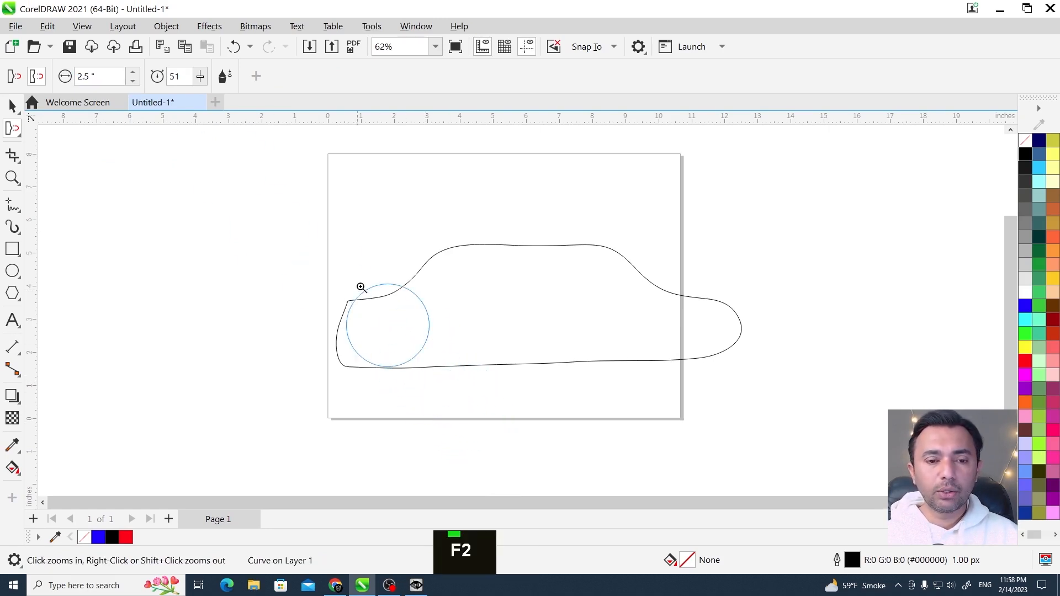
{"action": "left_click_drag", "start_coordinate": [503, 445], "coordinate": [502, 445]}
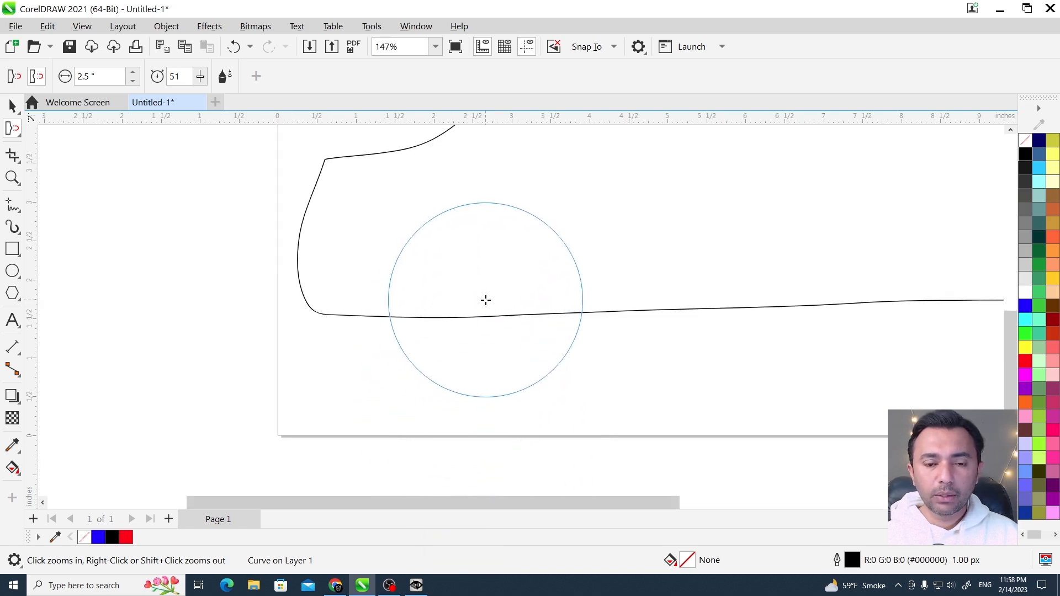
{"action": "left_click_drag", "start_coordinate": [485, 302], "coordinate": [483, 420]}
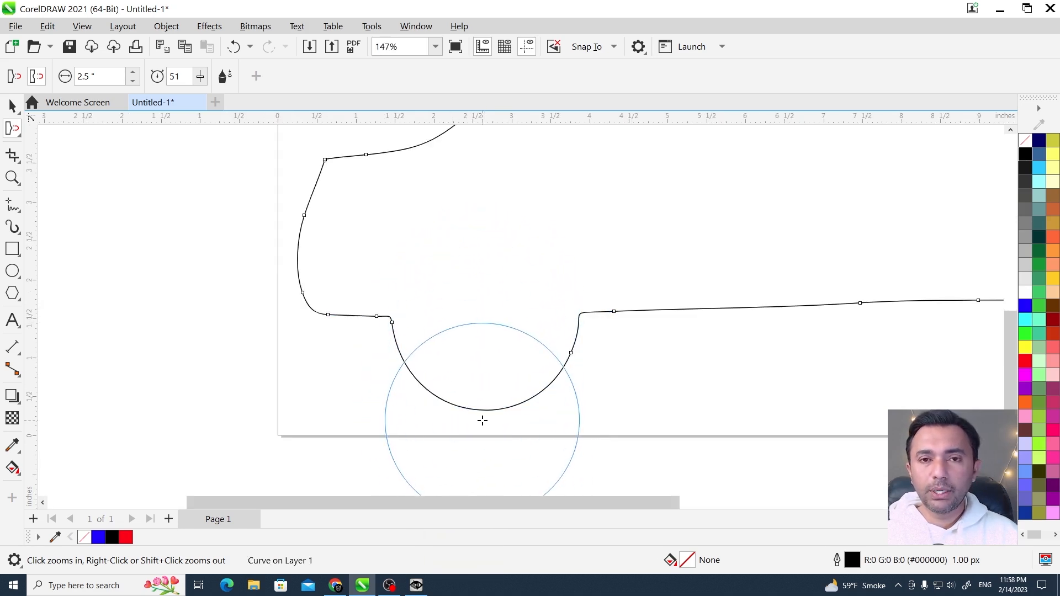
{"action": "key", "text": "ctrl+z"}
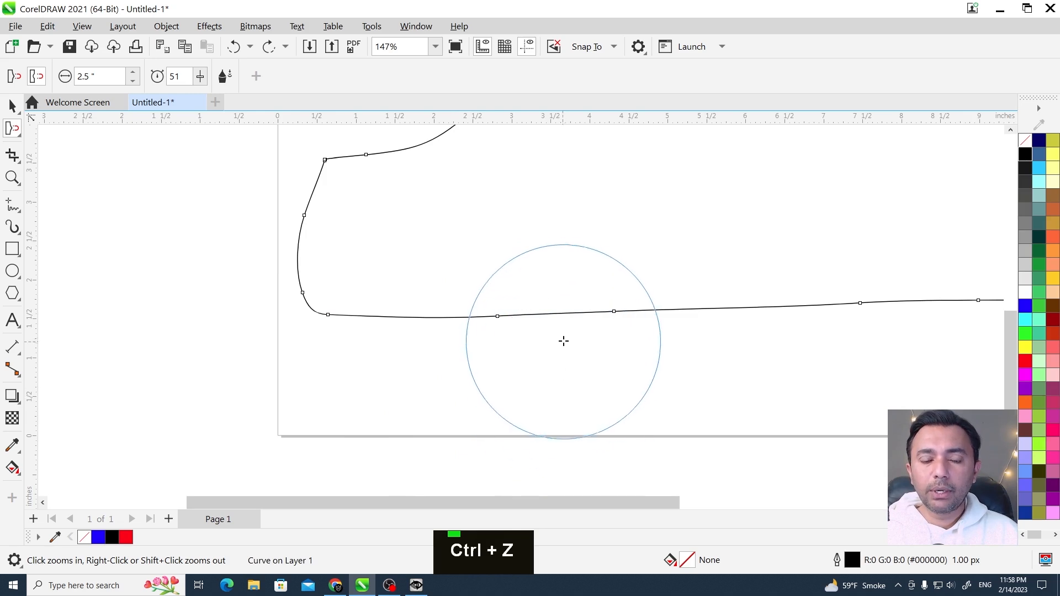
Push semicircular wheel arches upward into the car outline's lower edge near both ends with the Repel tool.
{"action": "left_click_drag", "start_coordinate": [567, 326], "coordinate": [566, 325]}
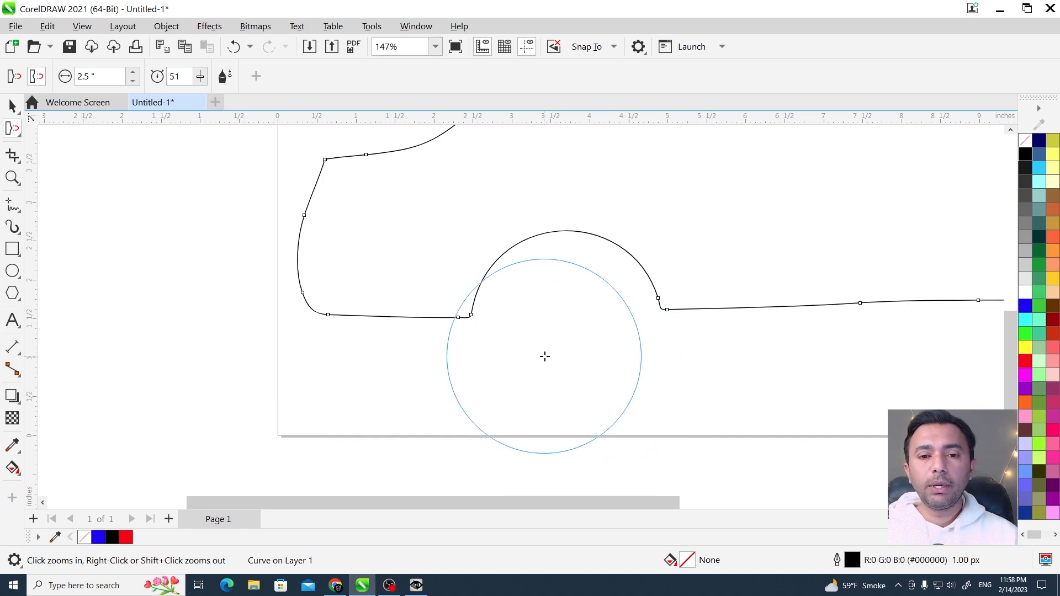
{"action": "key", "text": "F3"}
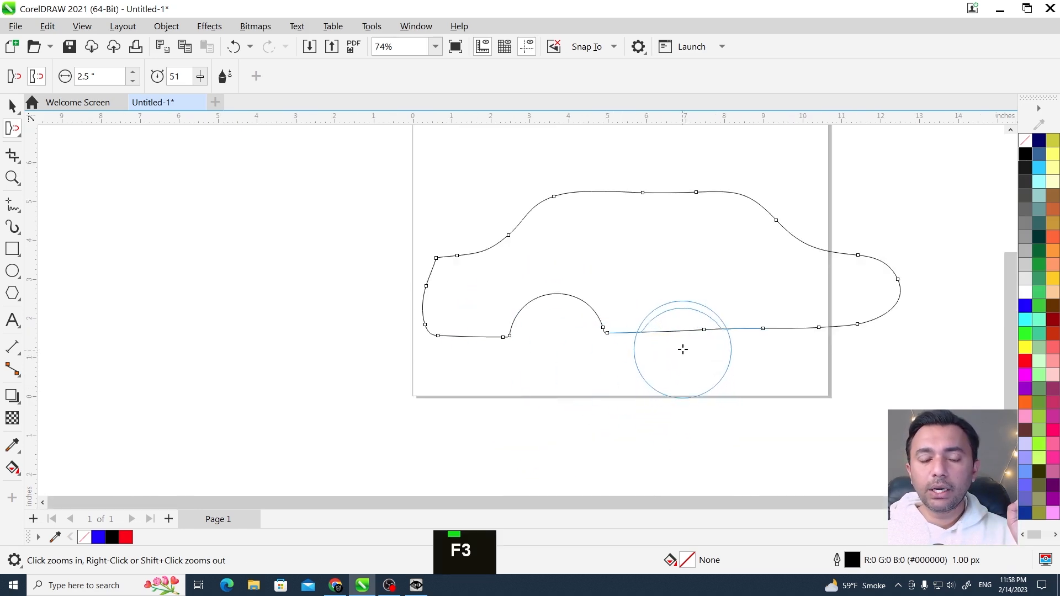
{"action": "left_click_drag", "start_coordinate": [680, 277], "coordinate": [679, 256]}
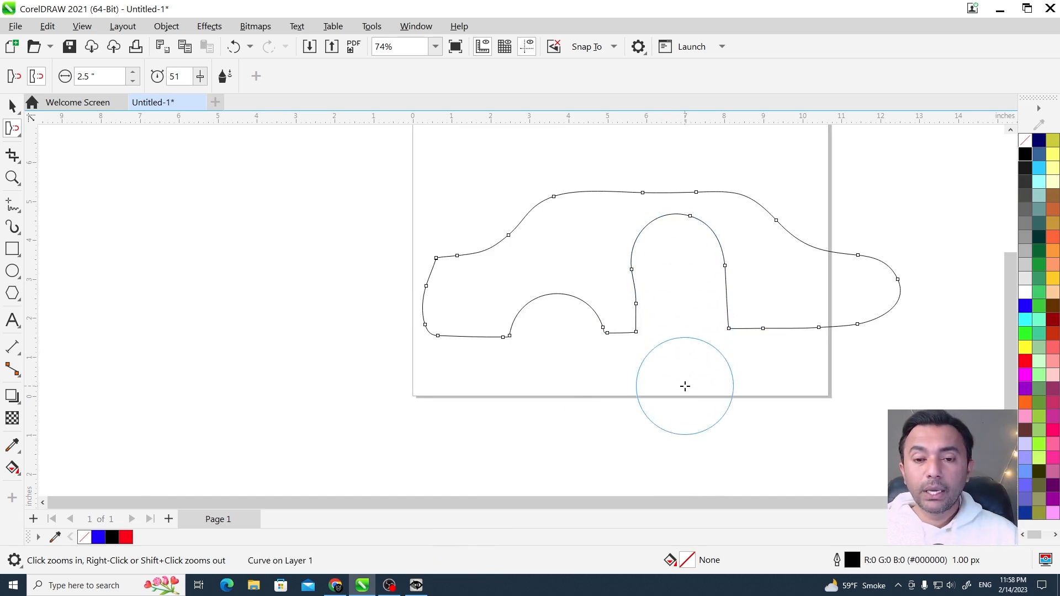
{"action": "key", "text": "ctrl+z"}
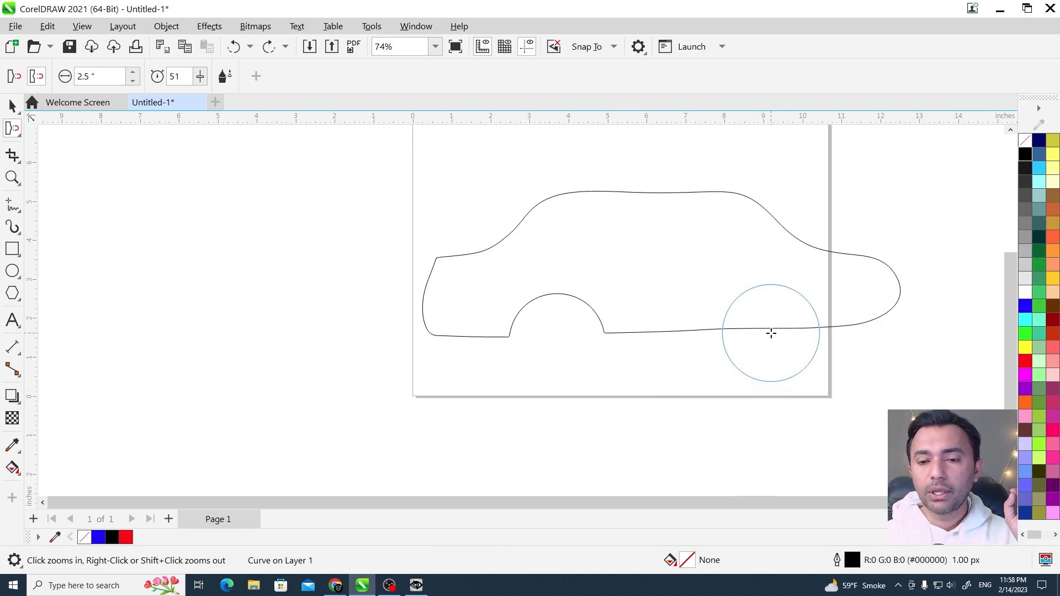
{"action": "left_click_drag", "start_coordinate": [771, 333], "coordinate": [771, 332]}
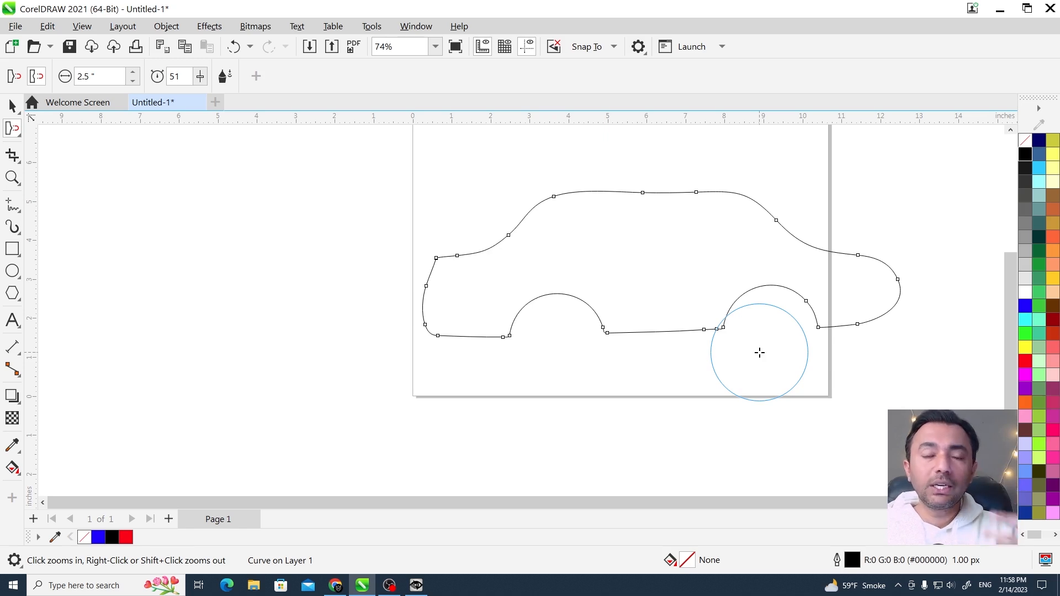
Draw a wheel circle about 2.16 inches in diameter and move it into the left wheel arch.
{"action": "key", "text": "F2"}
{"action": "left_click_drag", "start_coordinate": [670, 269], "coordinate": [455, 435]}
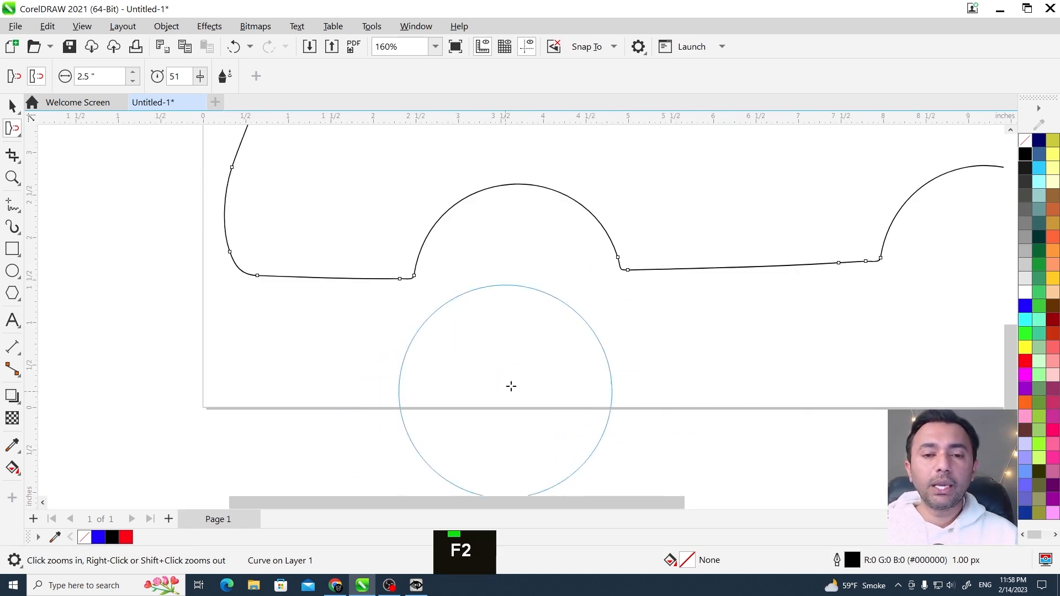
{"action": "key", "text": "Escape"}
{"action": "key", "text": "F7"}
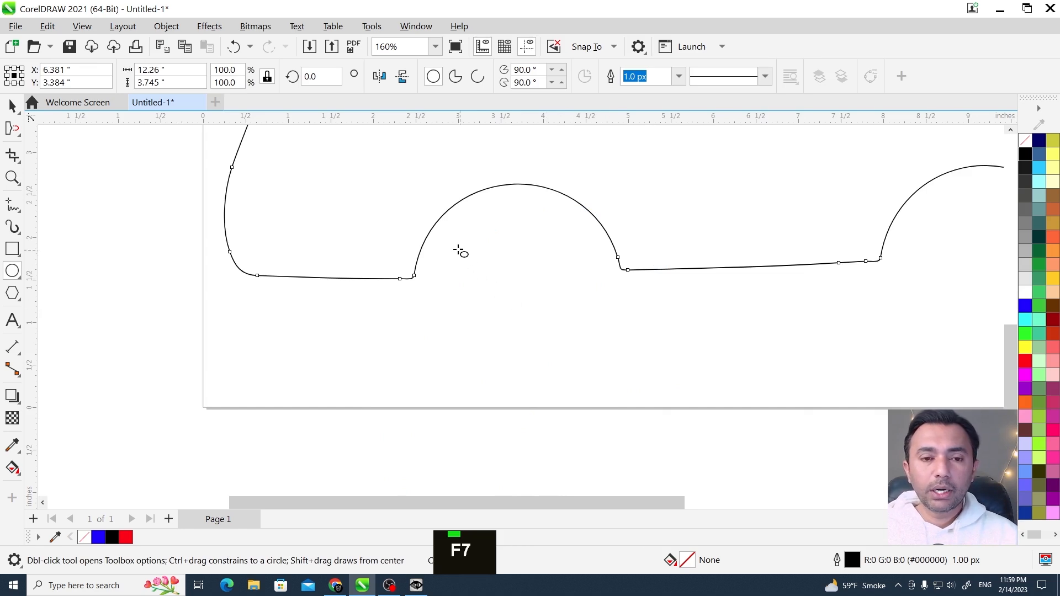
{"action": "left_click_drag", "start_coordinate": [443, 224], "coordinate": [636, 416]}
{"action": "key", "text": "ctrl+space"}
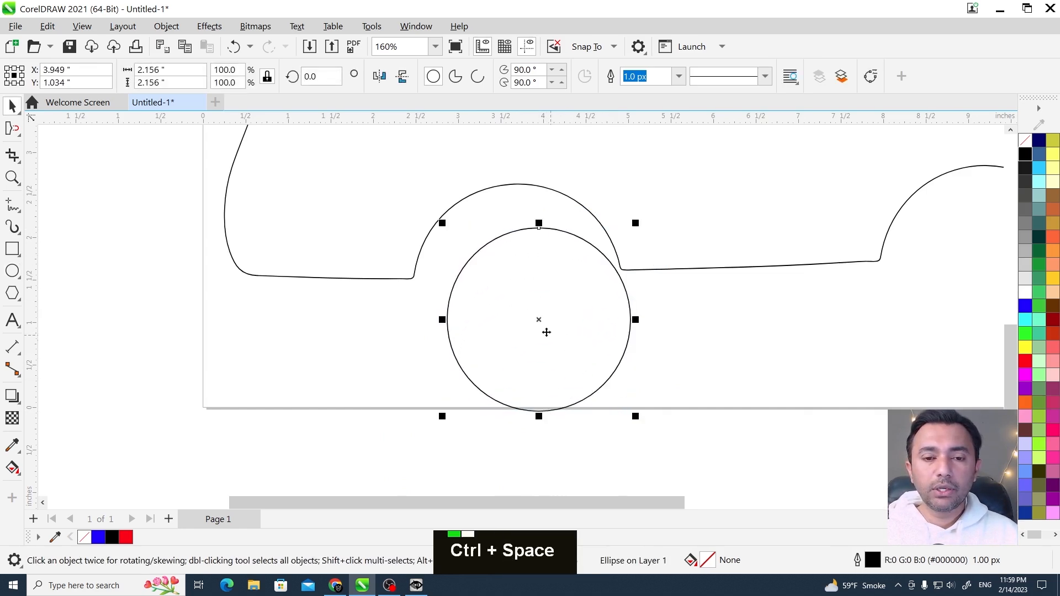
{"action": "left_click_drag", "start_coordinate": [546, 332], "coordinate": [526, 304]}
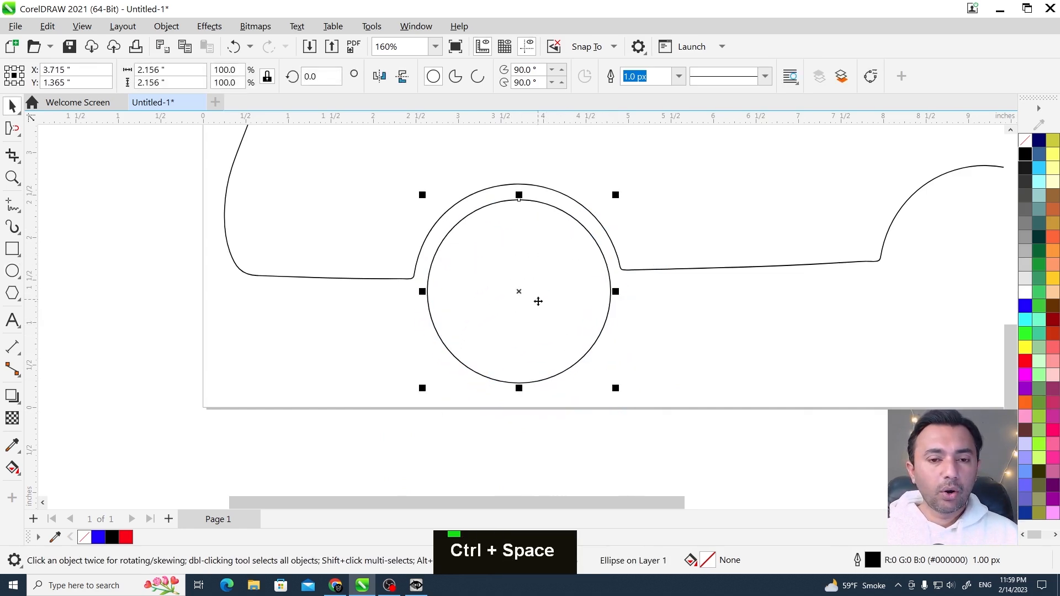
Draw a square of about 0.68 inches inside the upper part of the wheel circle.
{"action": "key", "text": "F2"}
{"action": "left_click", "coordinate": [373, 418]}
{"action": "key", "text": "F7"}
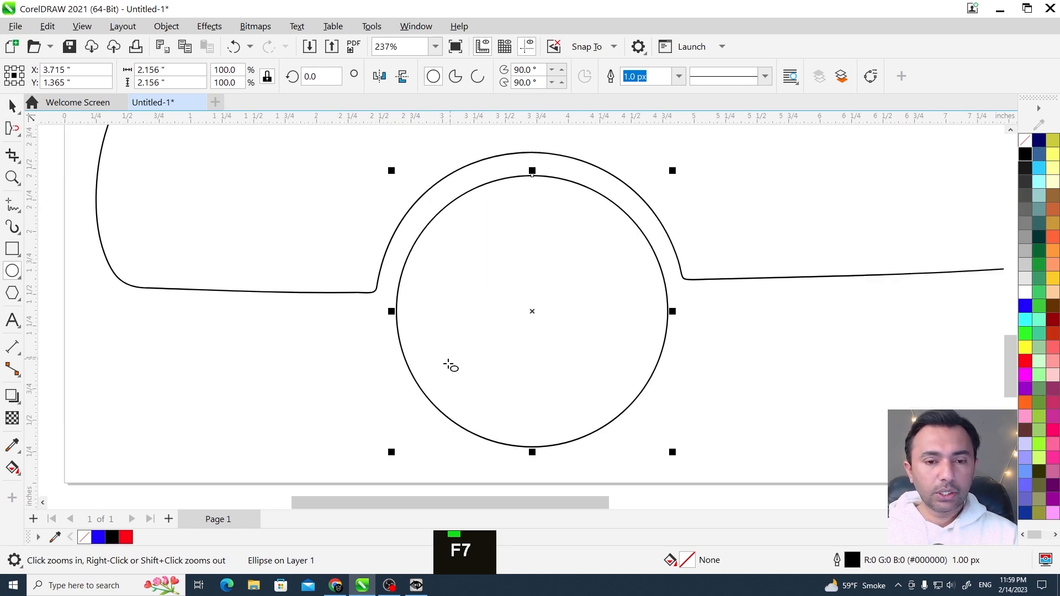
{"action": "key", "text": "F6"}
{"action": "key", "text": "ctrl+z"}
{"action": "left_click_drag", "start_coordinate": [499, 202], "coordinate": [587, 288]}
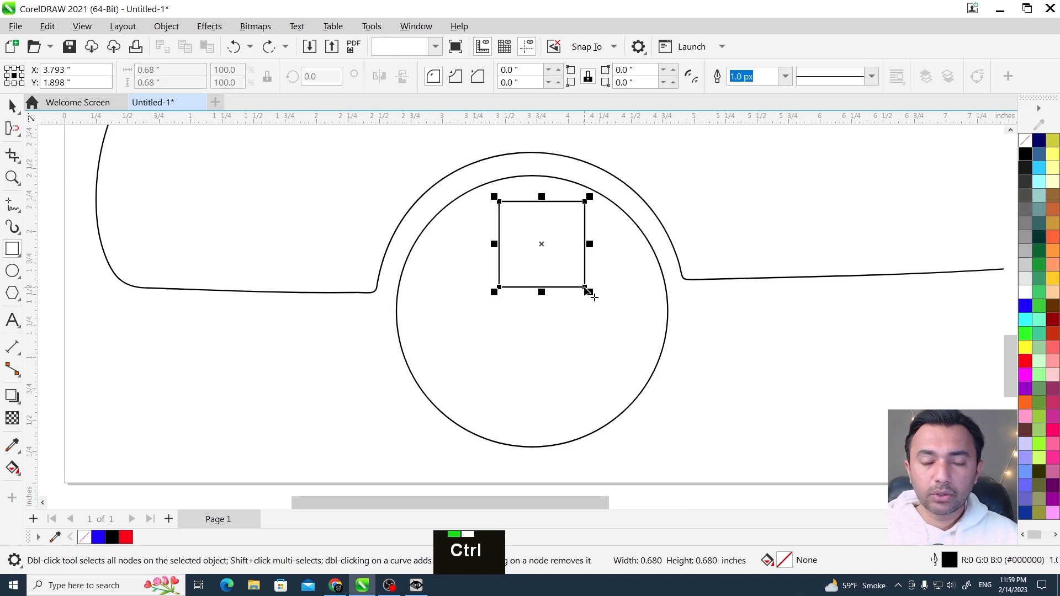
Convert the small square to curves and delete its lower-right corner node so it becomes a triangle.
{"action": "key", "text": "ctrl+q"}
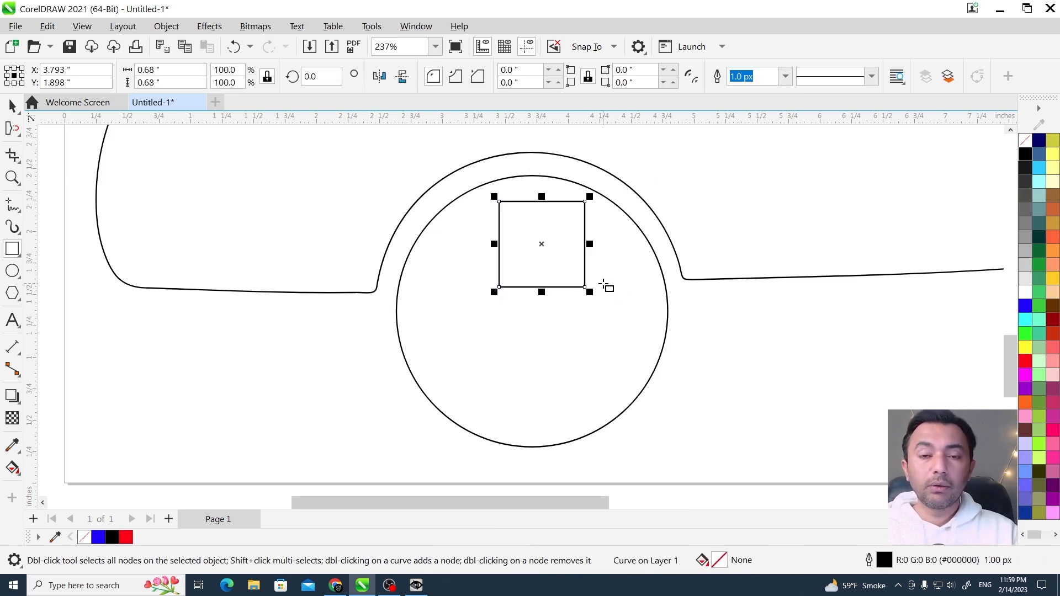
{"action": "key", "text": "F10"}
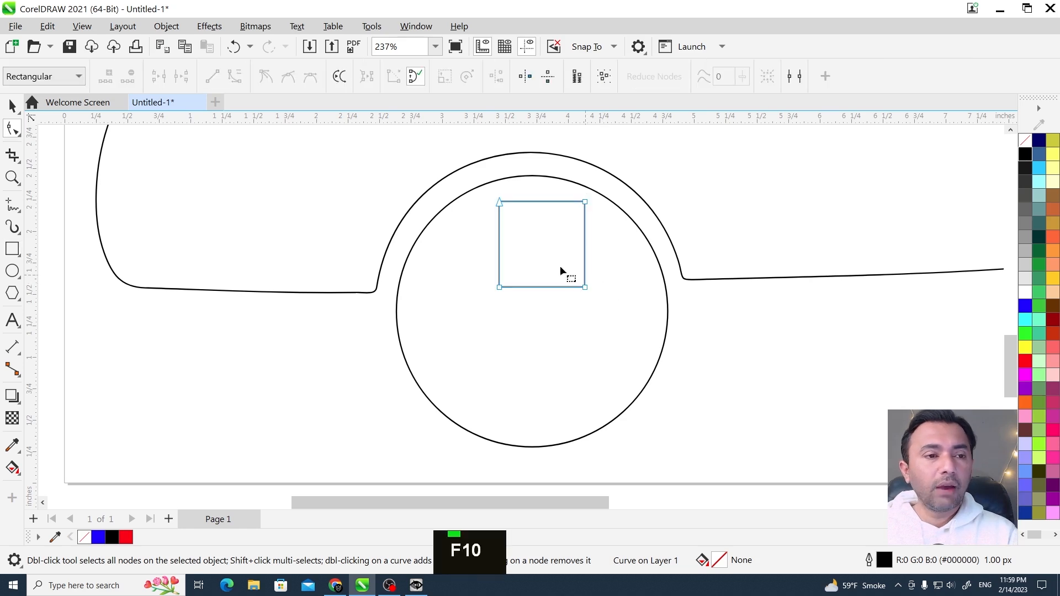
{"action": "left_click", "coordinate": [15, 133]}
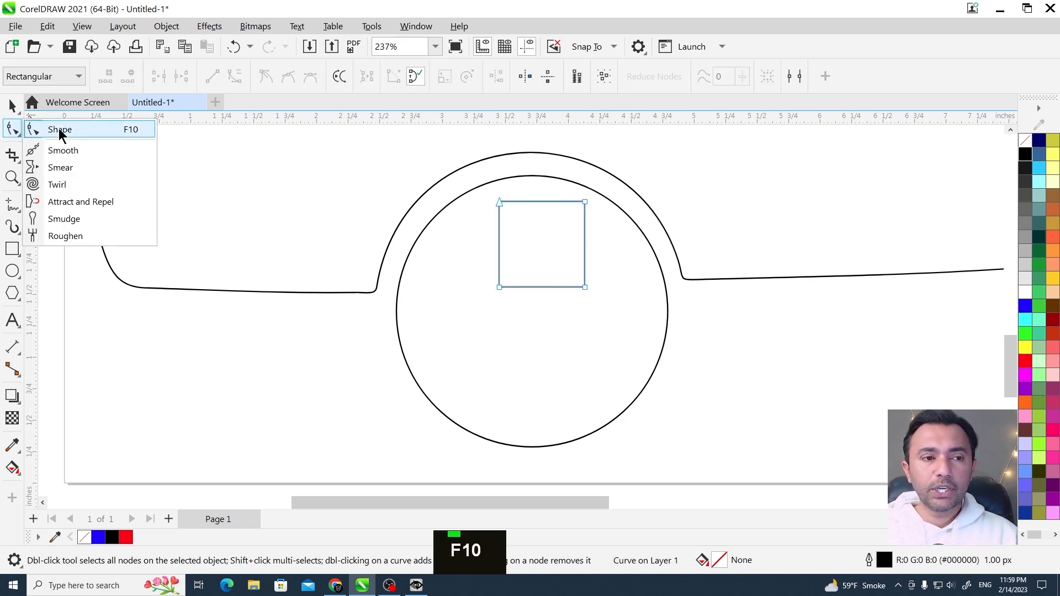
{"action": "left_click", "coordinate": [59, 131]}
{"action": "left_click_drag", "start_coordinate": [576, 310], "coordinate": [577, 312]}
{"action": "key", "text": "Delete"}
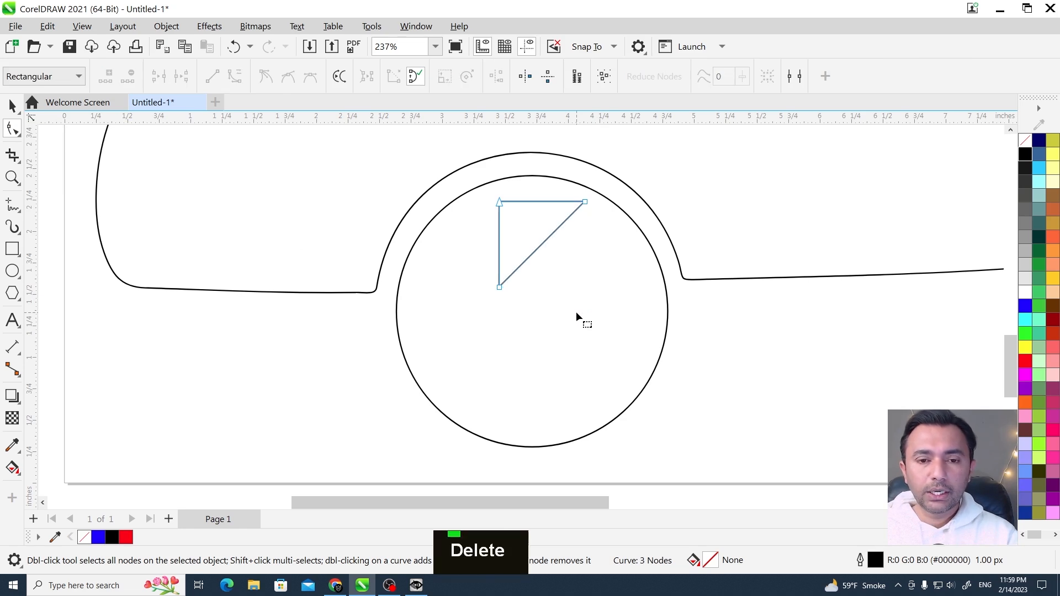
Rotate the triangle so its apex points straight down and place the apex on the wheel circle's centre.
{"action": "key", "text": "ctrl+space"}
{"action": "left_click", "coordinate": [538, 248]}
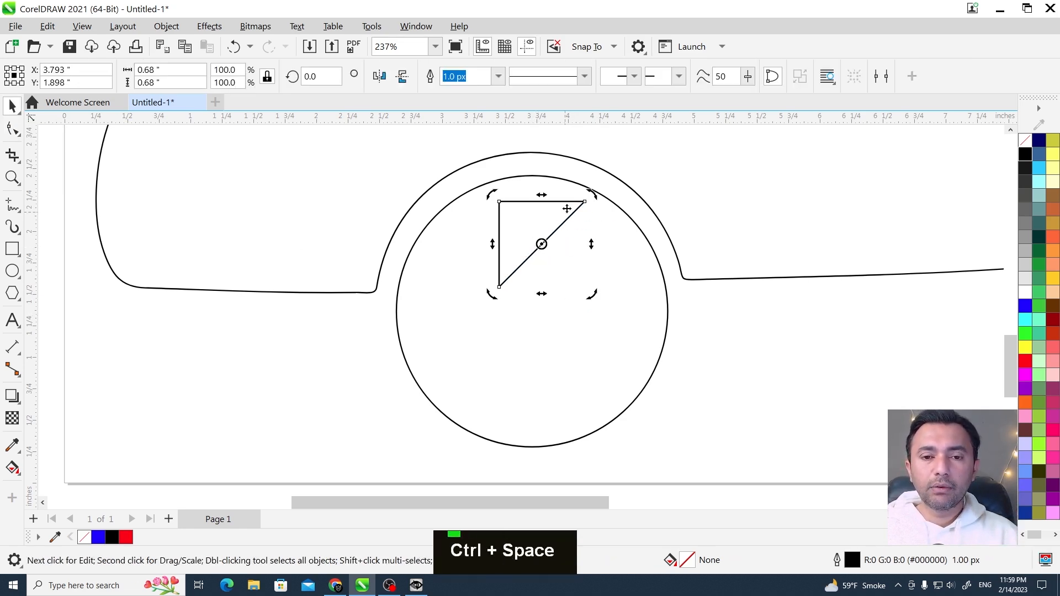
{"action": "left_click_drag", "start_coordinate": [589, 189], "coordinate": [435, 256]}
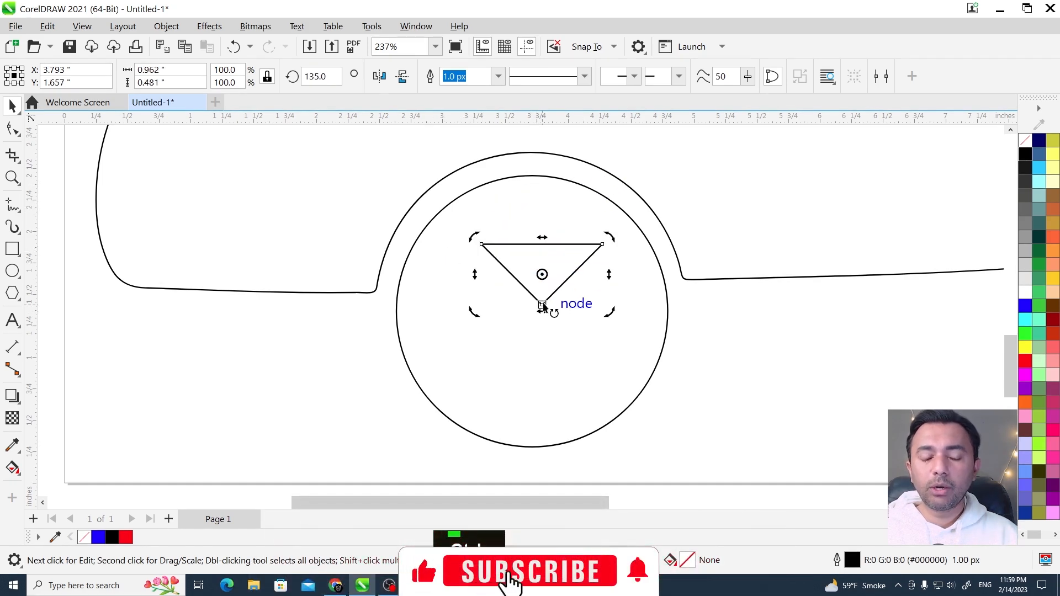
{"action": "left_click", "coordinate": [11, 107]}
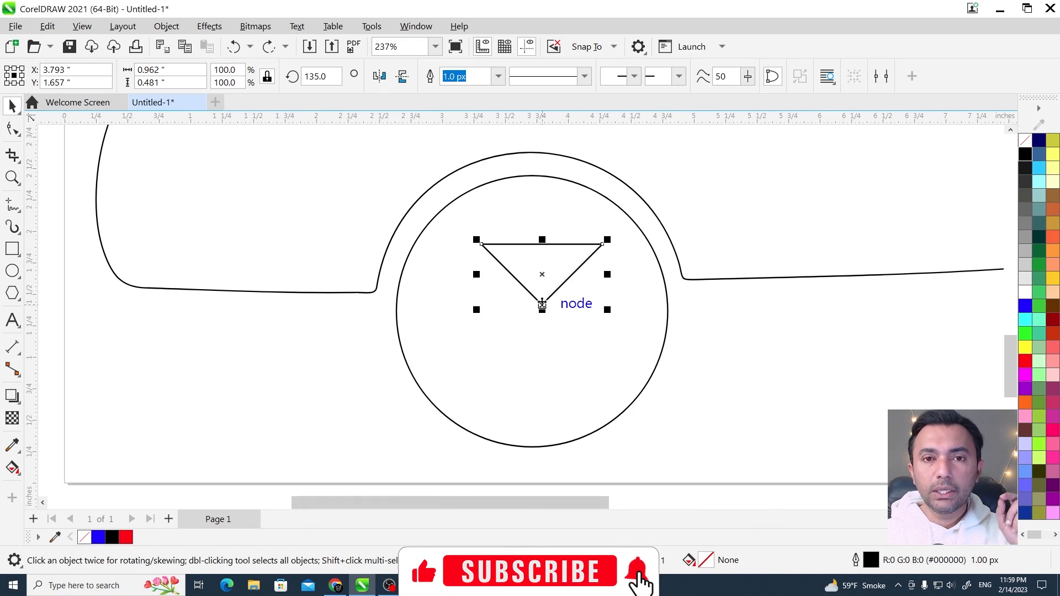
{"action": "mouse_move", "coordinate": [542, 304]}
{"action": "left_mouse_down"}
{"action": "mouse_move", "coordinate": [532, 313]}
{"action": "mouse_move", "coordinate": [654, 305]}
{"action": "mouse_move", "coordinate": [533, 312]}
{"action": "left_mouse_up"}
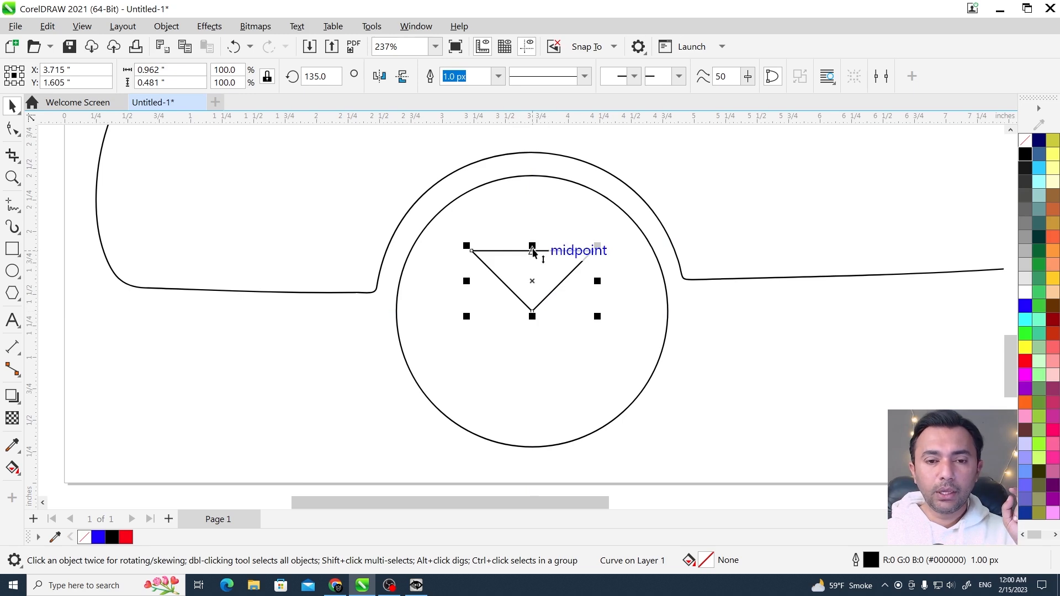
Reshape the triangle into a narrow spoke about 0.195 by 1.078 inches, reaching from the wheel's centre to the circle's upper edge.
{"action": "left_click_drag", "start_coordinate": [532, 246], "coordinate": [532, 164]}
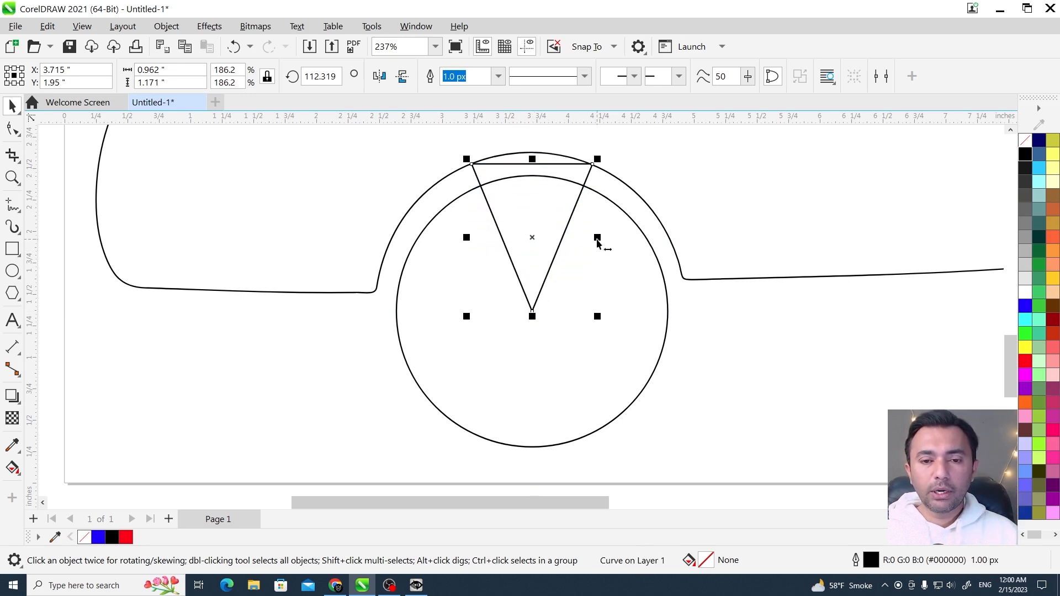
{"action": "left_click_drag", "start_coordinate": [597, 237], "coordinate": [549, 237]}
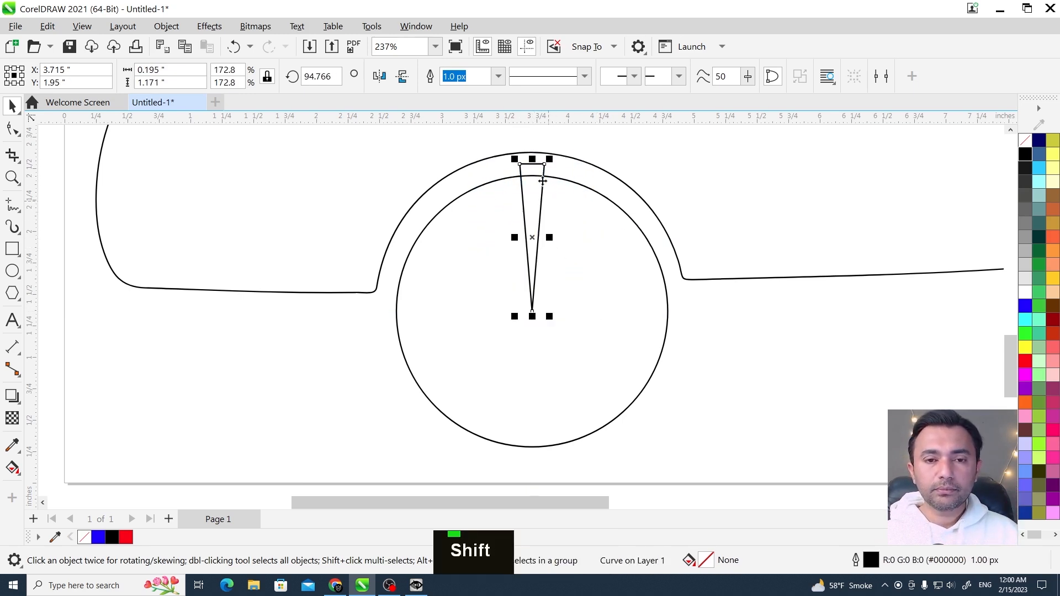
{"action": "left_click_drag", "start_coordinate": [533, 160], "coordinate": [534, 173]}
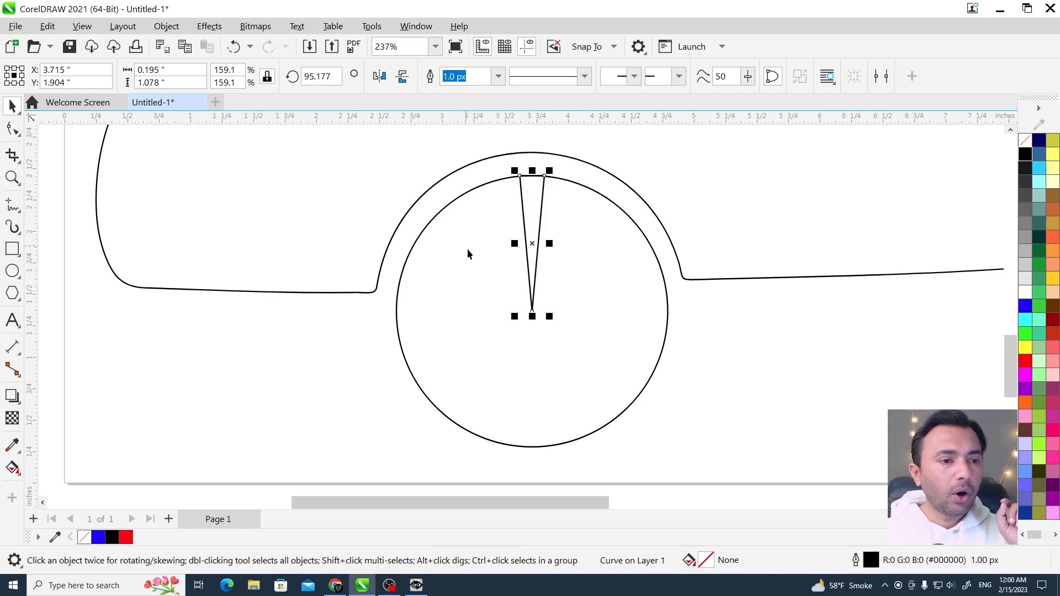
Place the spoke's rotation centre on the wheel's centre and create a copy rotated 30 degrees clockwise.
{"action": "left_click", "coordinate": [532, 245]}
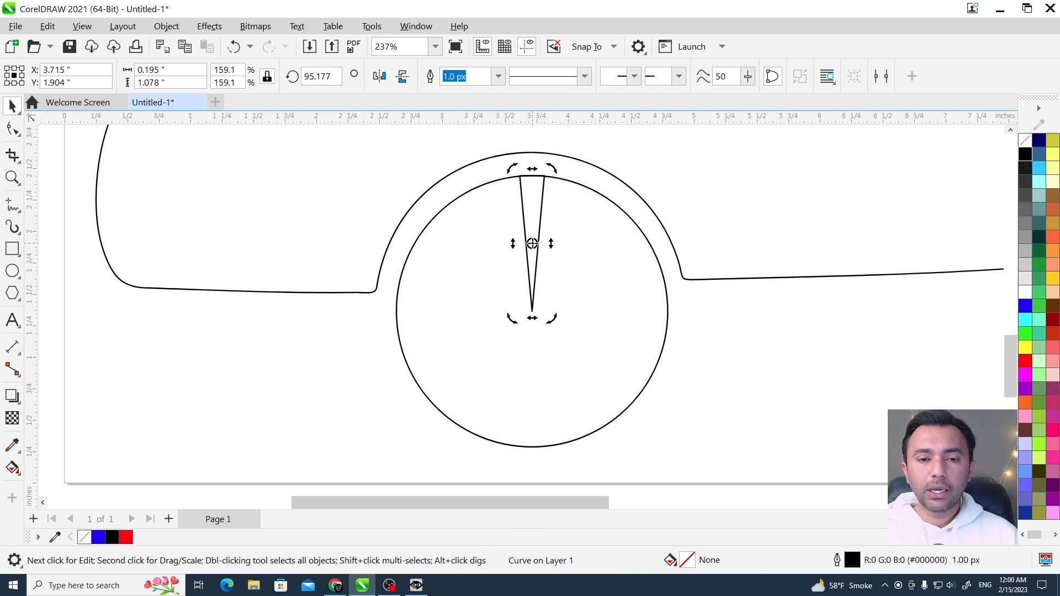
{"action": "key", "text": "ctrl+z"}
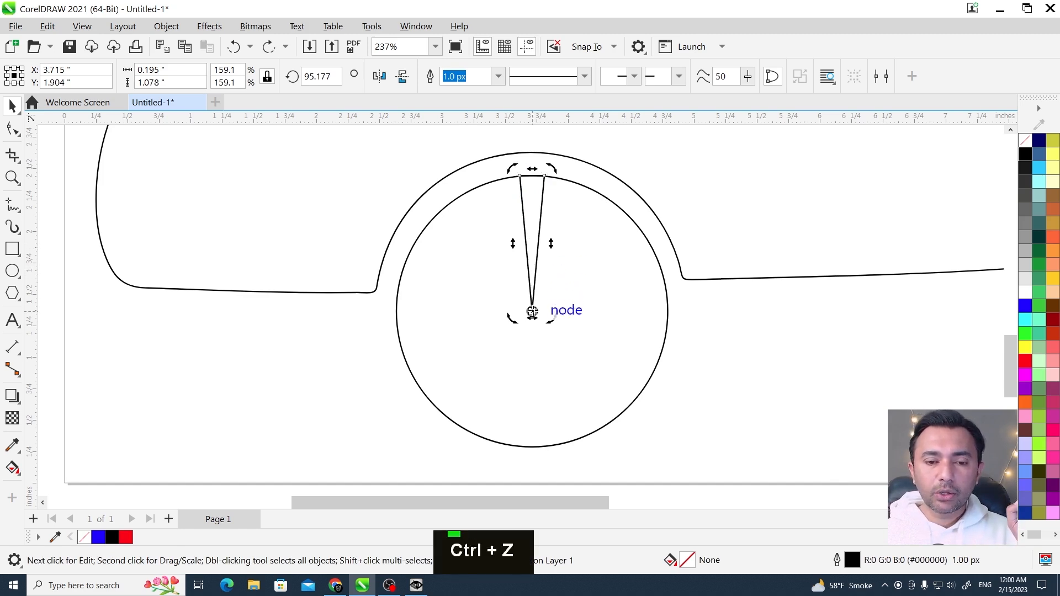
{"action": "left_click_drag", "start_coordinate": [532, 312], "coordinate": [533, 311]}
{"action": "left_click_drag", "start_coordinate": [558, 173], "coordinate": [611, 221]}
{"action": "right_click", "coordinate": [611, 221], "text": "ctrl"}
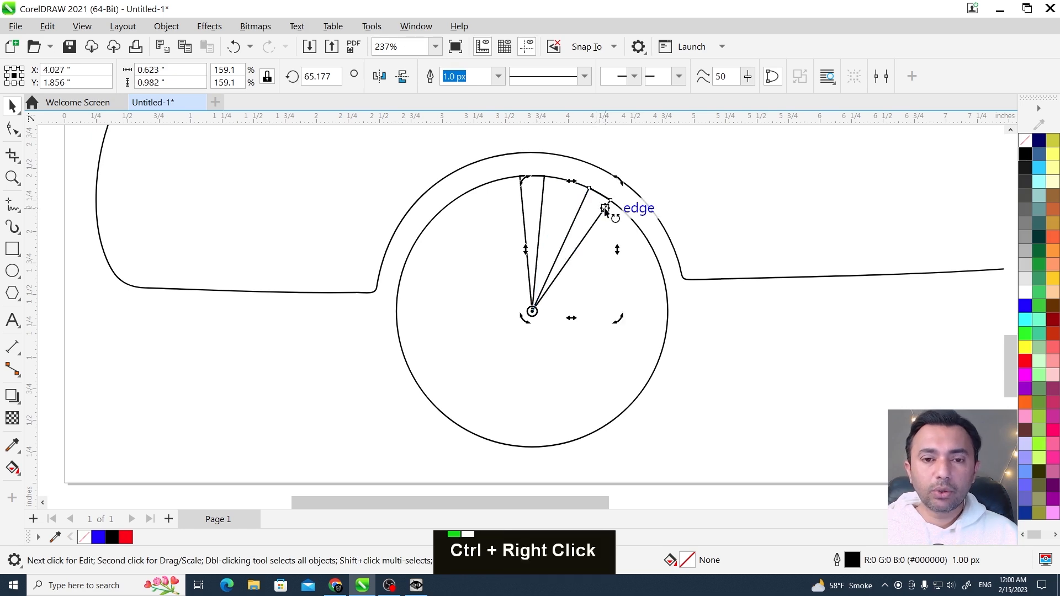
Repeat the rotated duplication until twelve evenly spaced spokes fill the wheel circle.
{"action": "key", "text": "ctrl+r"}
{"action": "key", "text": "ctrl+r"}
{"action": "key", "text": "ctrl+r"}
{"action": "key", "text": "ctrl+r"}
{"action": "key", "text": "ctrl+r"}
{"action": "key", "text": "ctrl+r"}
{"action": "key", "text": "ctrl+r"}
{"action": "key", "text": "ctrl+r"}
{"action": "key", "text": "ctrl+r"}
{"action": "key", "text": "ctrl+r"}
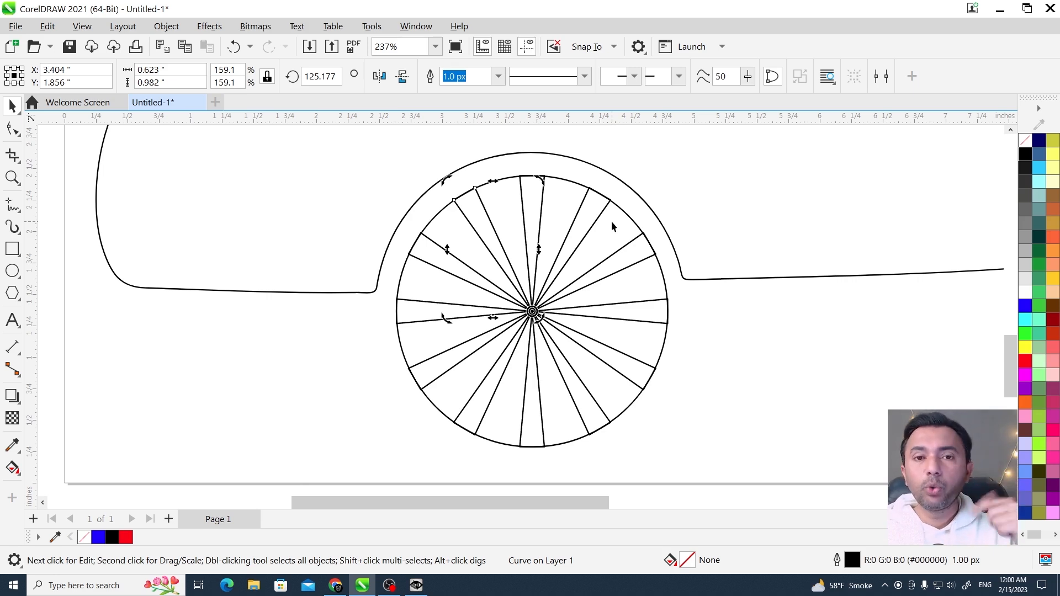
Create an enlarged concentric copy of the wheel circle, about 2.36 inches in diameter, as the outer rim.
{"action": "left_click", "coordinate": [589, 230]}
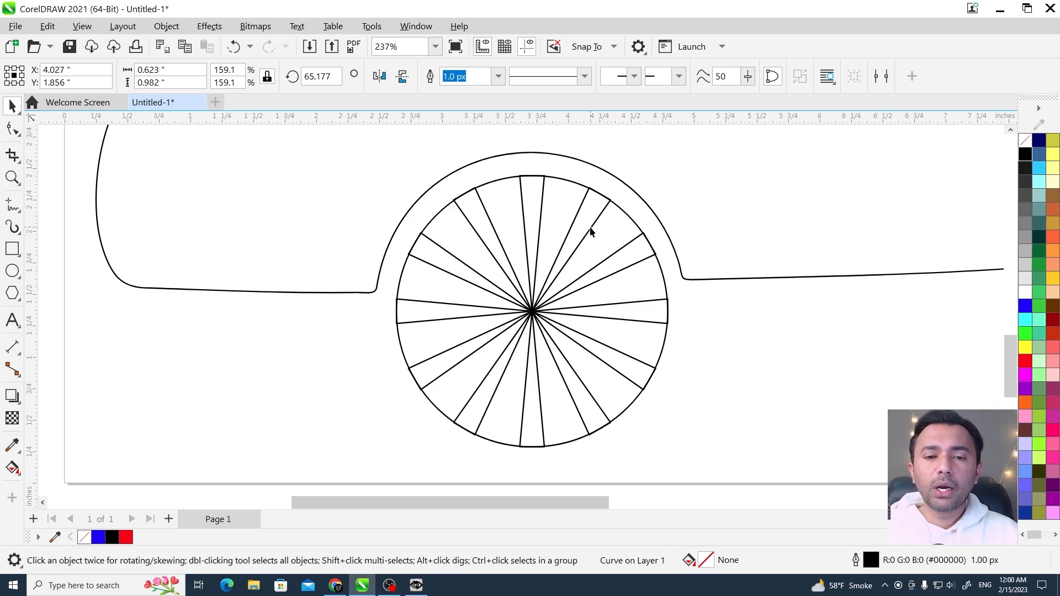
{"action": "left_click", "coordinate": [626, 215]}
{"action": "left_click_drag", "start_coordinate": [672, 174], "coordinate": [392, 413]}
{"action": "right_click", "coordinate": [689, 167]}
Combine both wheel circles and all spokes into one object and fill it with black.
{"action": "left_click", "coordinate": [728, 154], "text": "alt"}
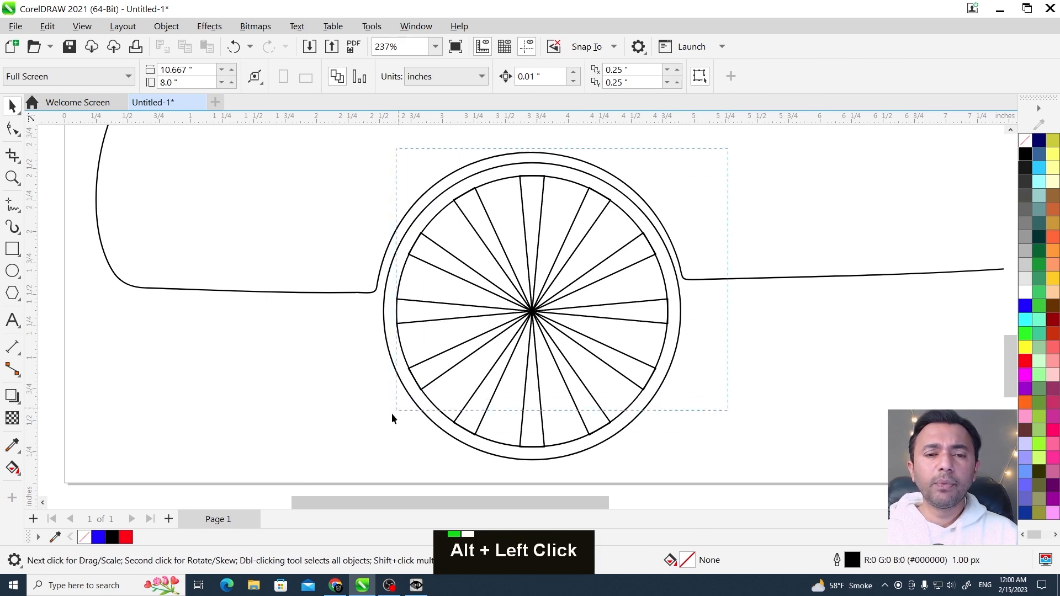
{"action": "left_click_drag", "start_coordinate": [359, 471], "coordinate": [359, 472]}
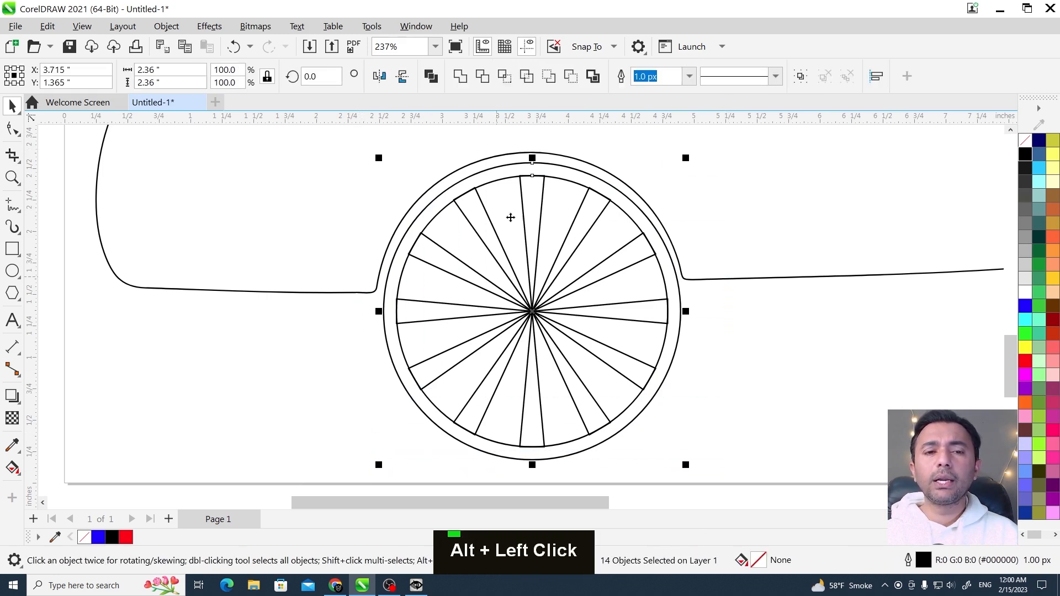
{"action": "left_click", "coordinate": [431, 76]}
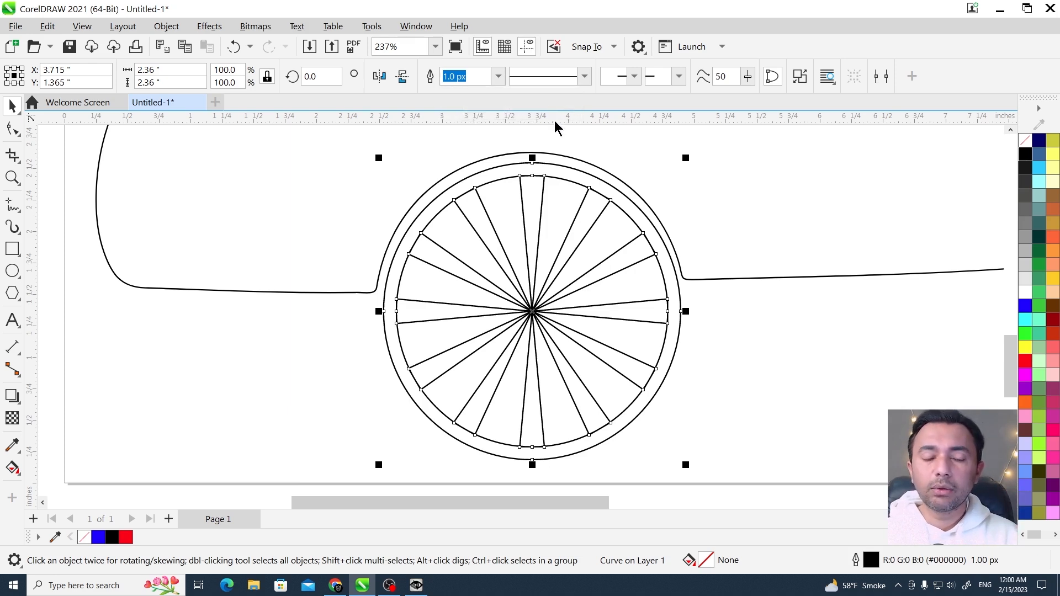
{"action": "left_click", "coordinate": [1025, 155]}
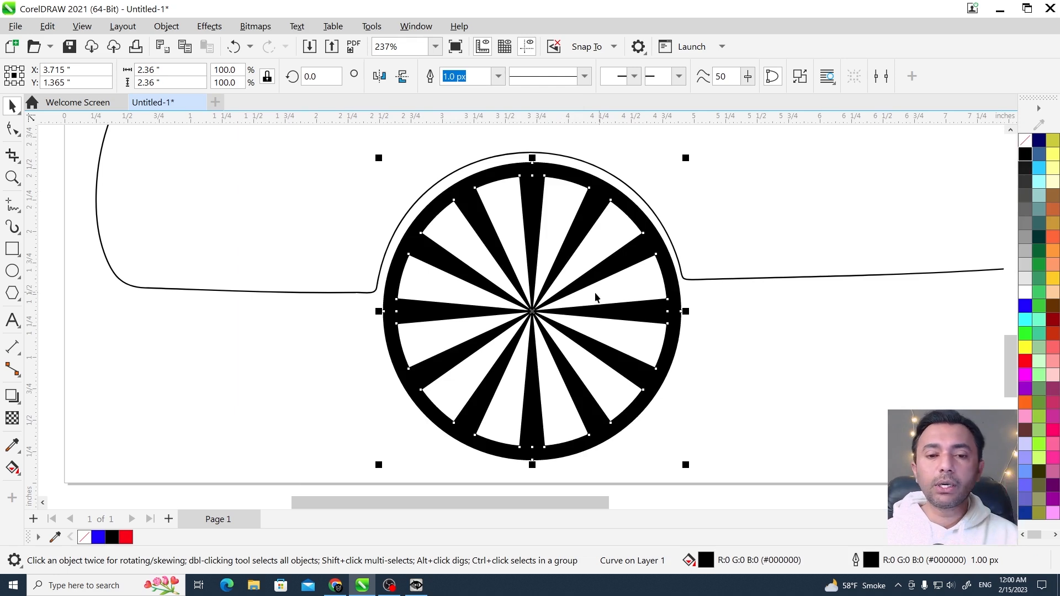
Duplicate the finished wheel into the car outline's right wheel arch and select the whole car.
{"action": "key", "text": "F3"}
{"action": "key", "text": "F2"}
{"action": "left_click_drag", "start_coordinate": [881, 392], "coordinate": [880, 392]}
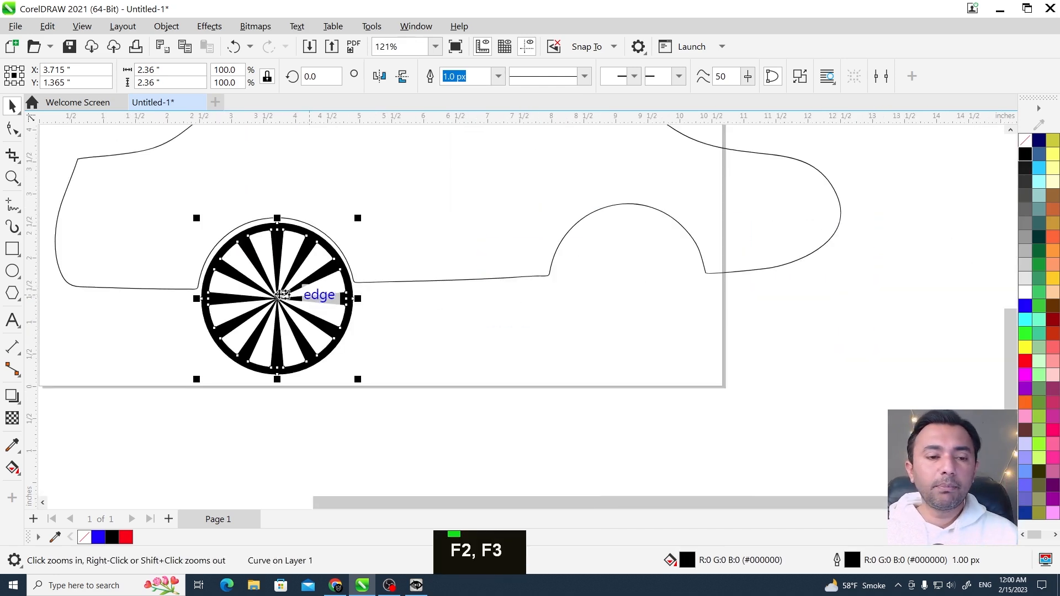
{"action": "left_click_drag", "start_coordinate": [269, 303], "coordinate": [627, 293]}
{"action": "right_click", "coordinate": [628, 293]}
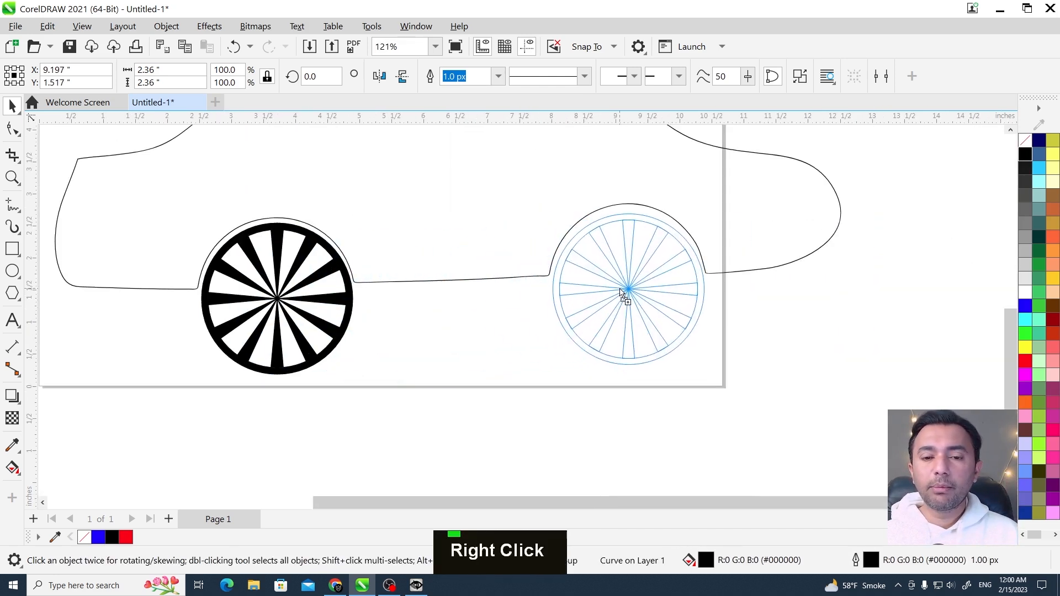
{"action": "key", "text": "F3"}
{"action": "key", "text": "Escape"}
{"action": "left_click_drag", "start_coordinate": [800, 332], "coordinate": [326, 194]}
{"action": "key", "text": "shift+F2"}
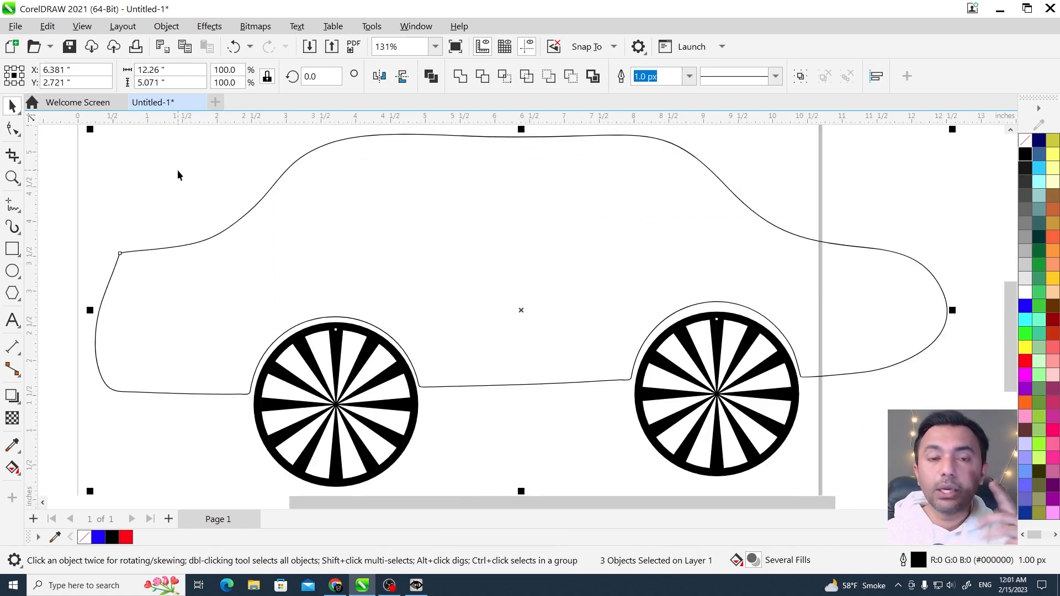
Activate the Attract and Repel tool and examine its pen pressure option.
{"action": "left_click", "coordinate": [17, 134]}
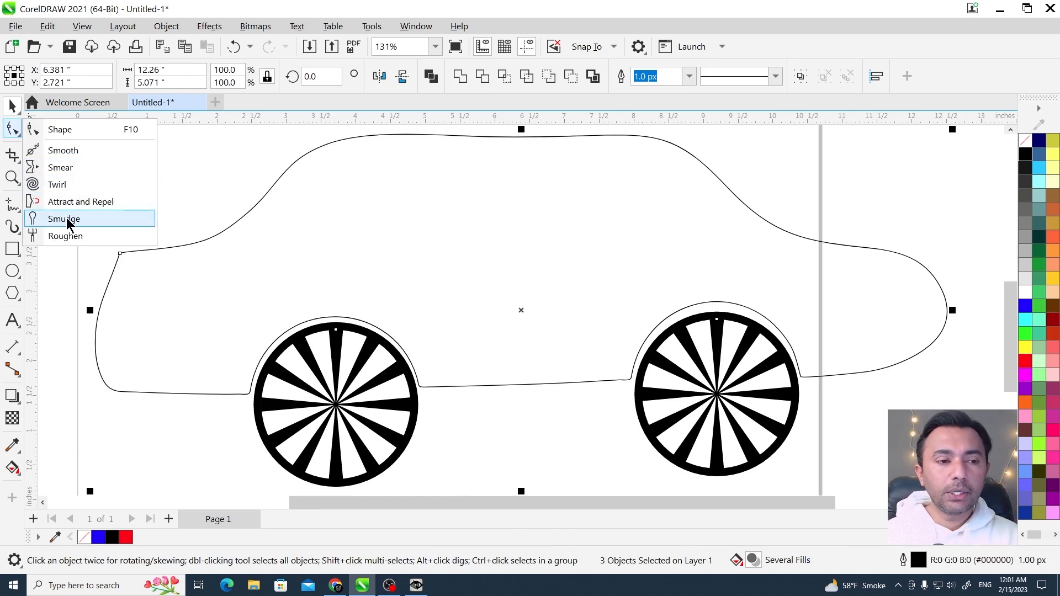
{"action": "left_click", "coordinate": [67, 202]}
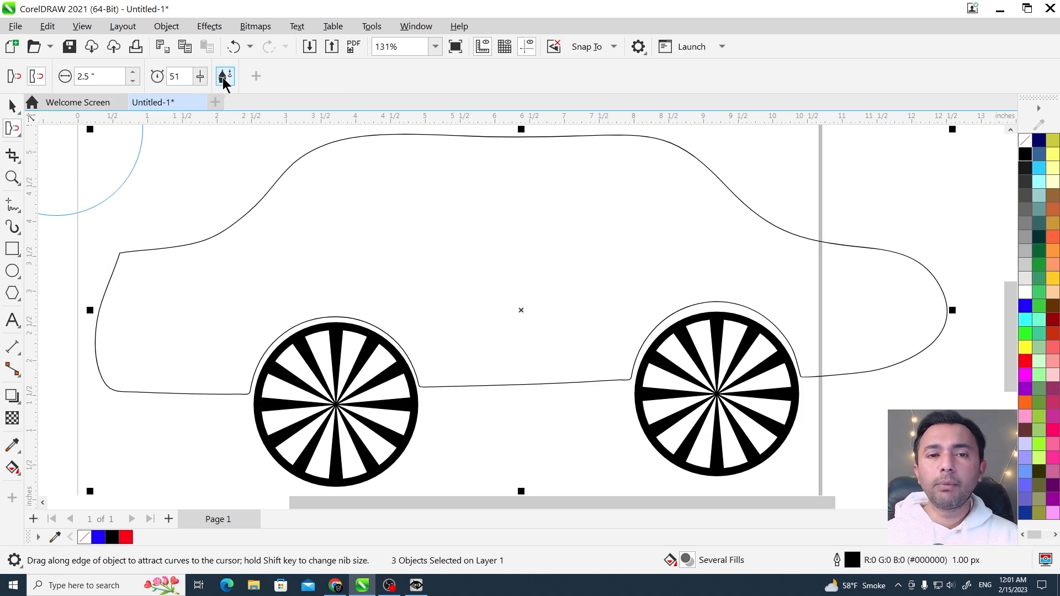
{"action": "left_click", "coordinate": [15, 132]}
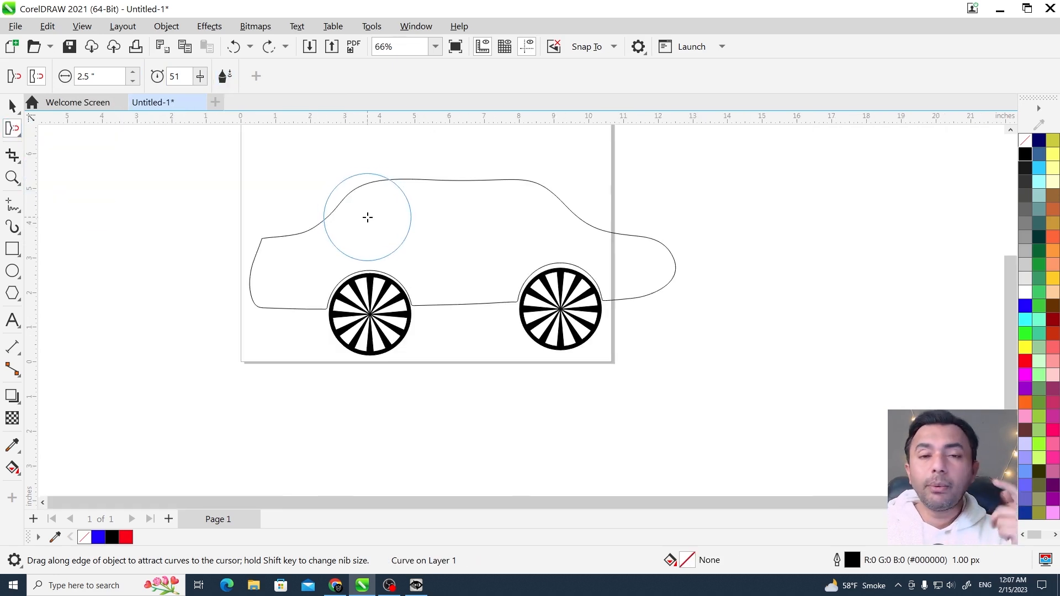
Push the middle of the car outline's roof upward into a tall, sharp-edged bulge with the Smudge tool.
{"action": "left_click", "coordinate": [14, 129]}
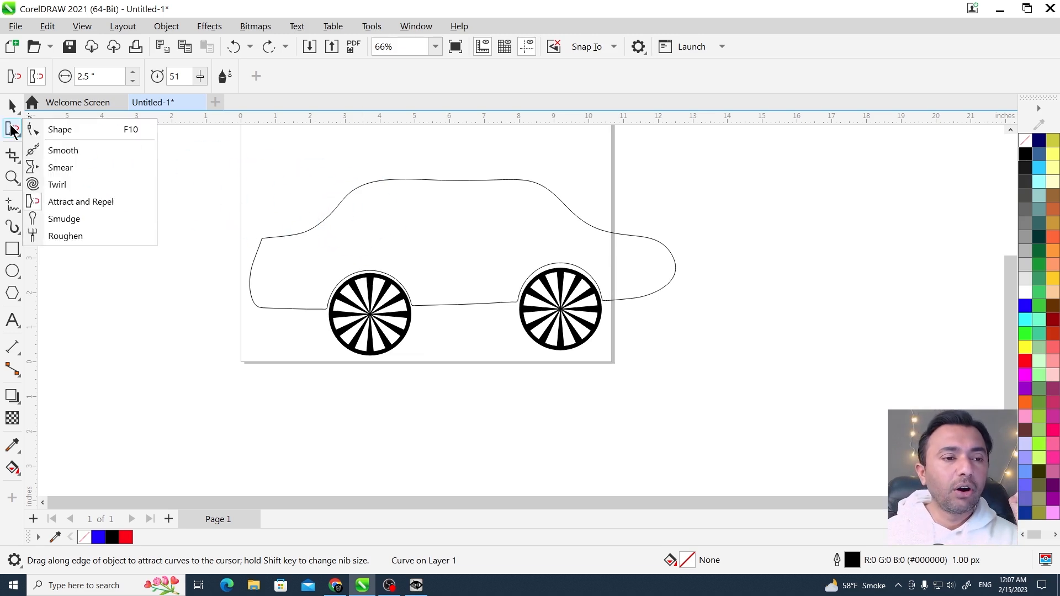
{"action": "left_click", "coordinate": [70, 215]}
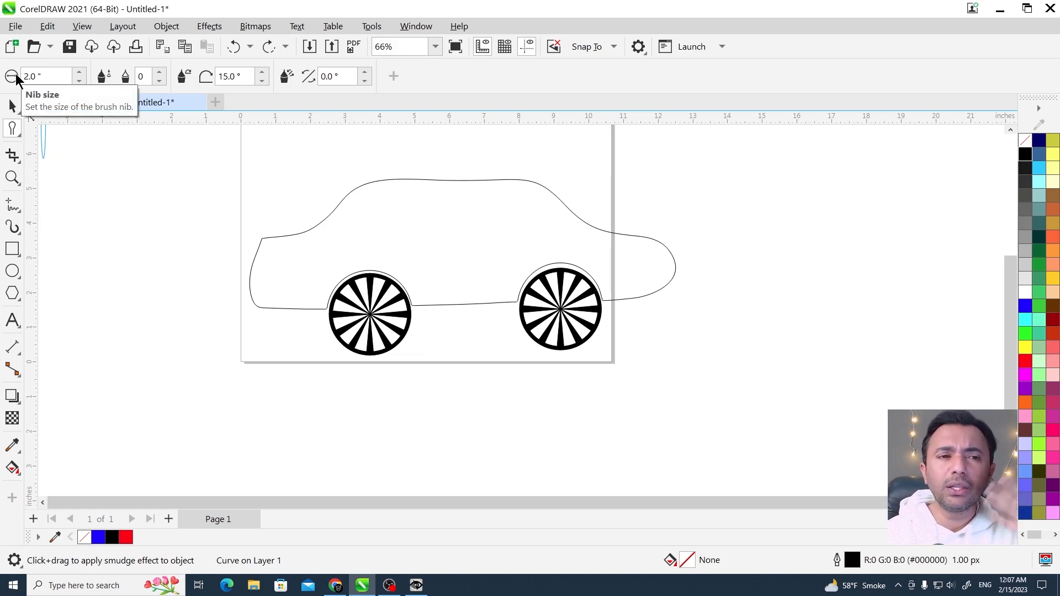
{"action": "key", "text": "alt"}
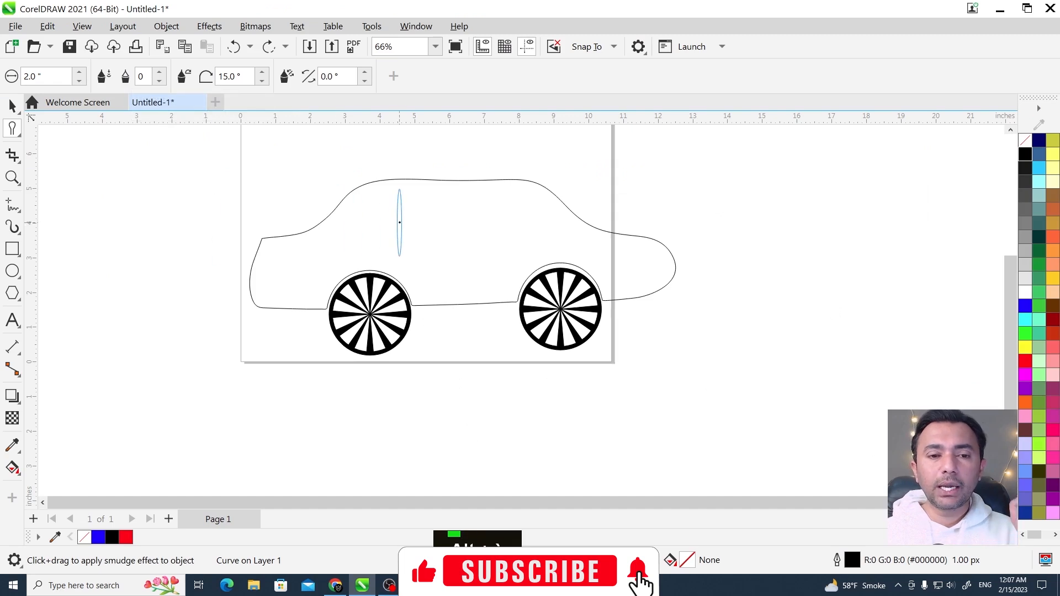
{"action": "left_click", "coordinate": [400, 222]}
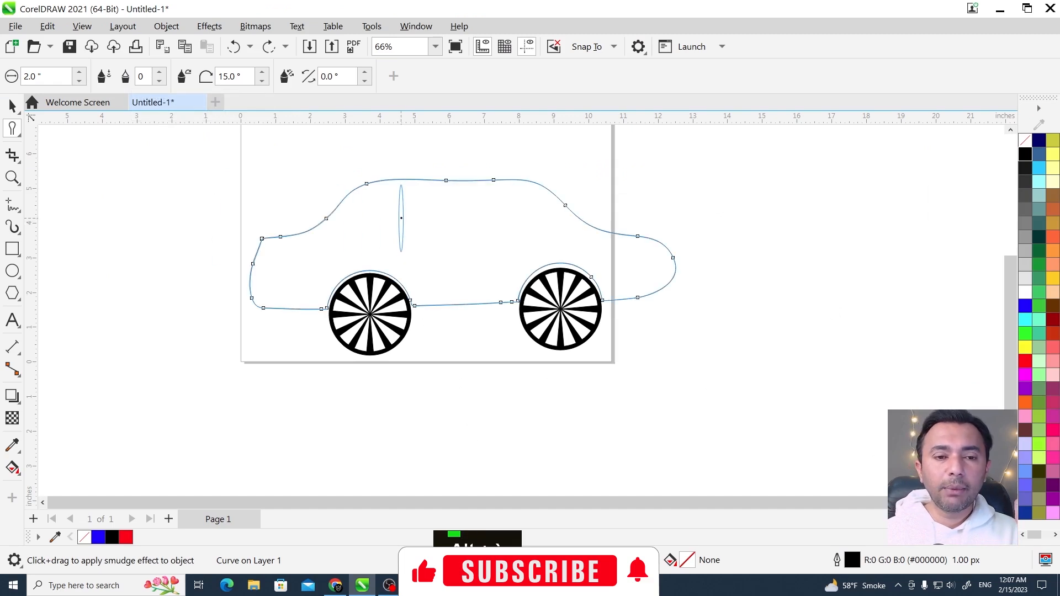
{"action": "mouse_move", "coordinate": [398, 221]}
{"action": "left_mouse_down"}
{"action": "mouse_move", "coordinate": [435, 172]}
{"action": "mouse_move", "coordinate": [488, 132]}
{"action": "left_mouse_up"}
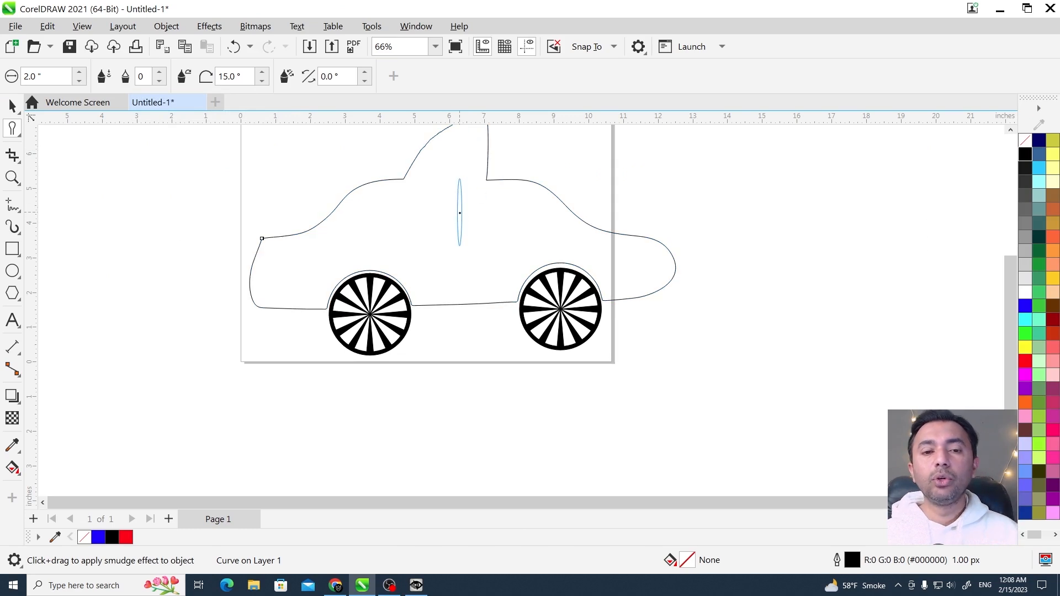
Smudge more spikes out of the car outline: a narrow one beside the roof bulge and wider ones above the roof's left part and the left hood.
{"action": "key", "text": "F3"}
{"action": "key", "text": "F2"}
{"action": "left_click_drag", "start_coordinate": [350, 129], "coordinate": [351, 130]}
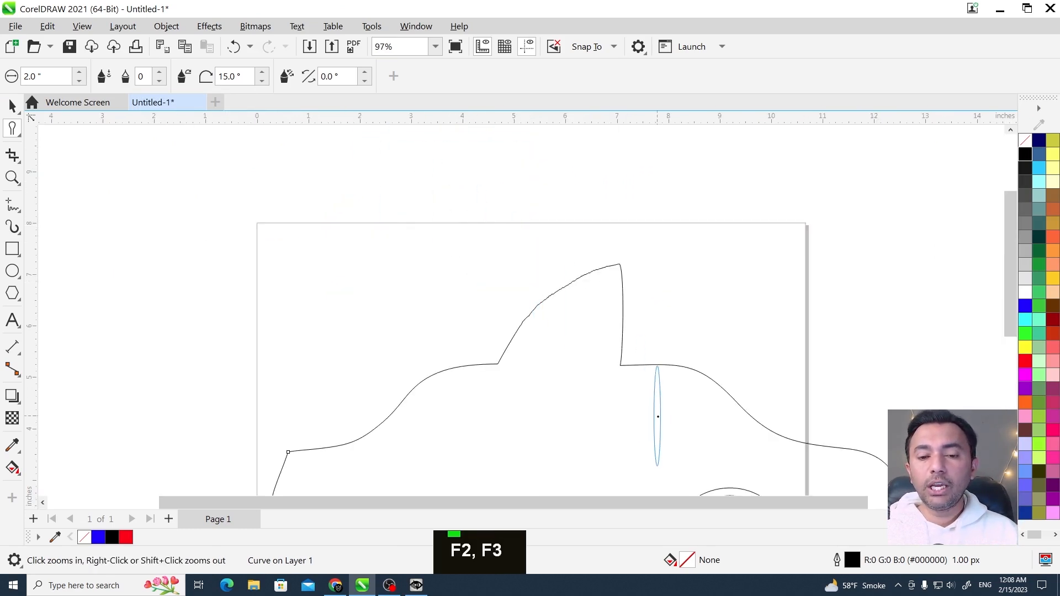
{"action": "left_click_drag", "start_coordinate": [650, 341], "coordinate": [636, 314]}
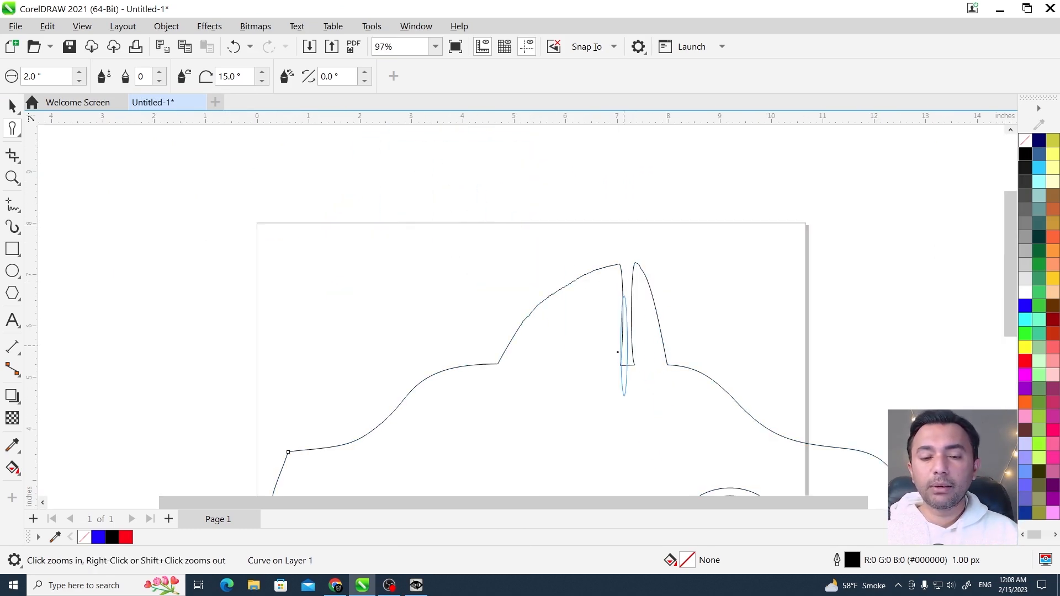
{"action": "mouse_move", "coordinate": [500, 354]}
{"action": "left_mouse_down"}
{"action": "mouse_move", "coordinate": [446, 296]}
{"action": "mouse_move", "coordinate": [403, 288]}
{"action": "left_mouse_up"}
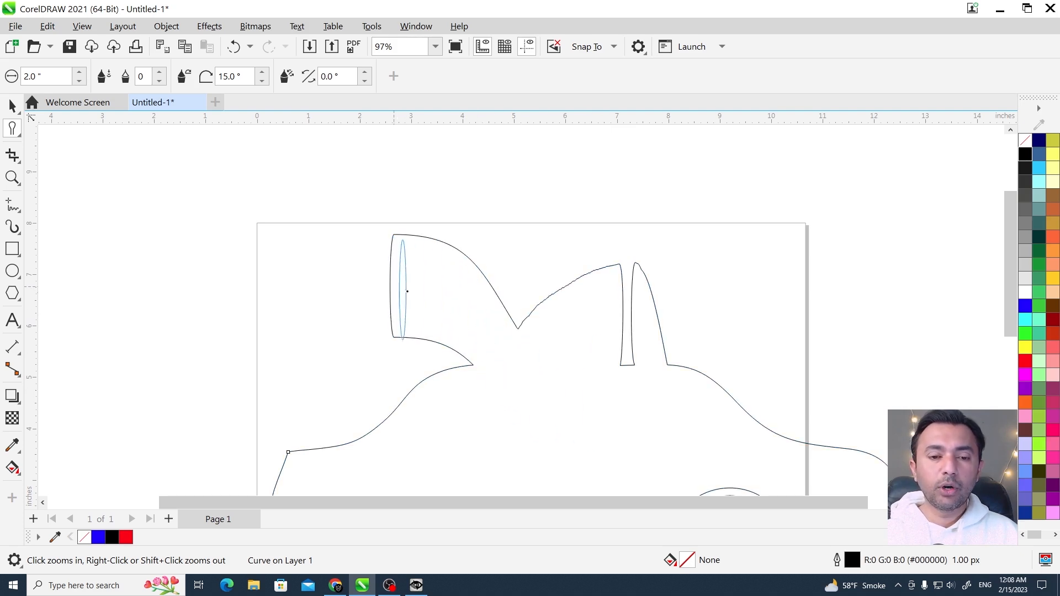
{"action": "mouse_move", "coordinate": [446, 455]}
{"action": "left_mouse_down"}
{"action": "mouse_move", "coordinate": [294, 331]}
{"action": "mouse_move", "coordinate": [286, 282]}
{"action": "left_mouse_up"}
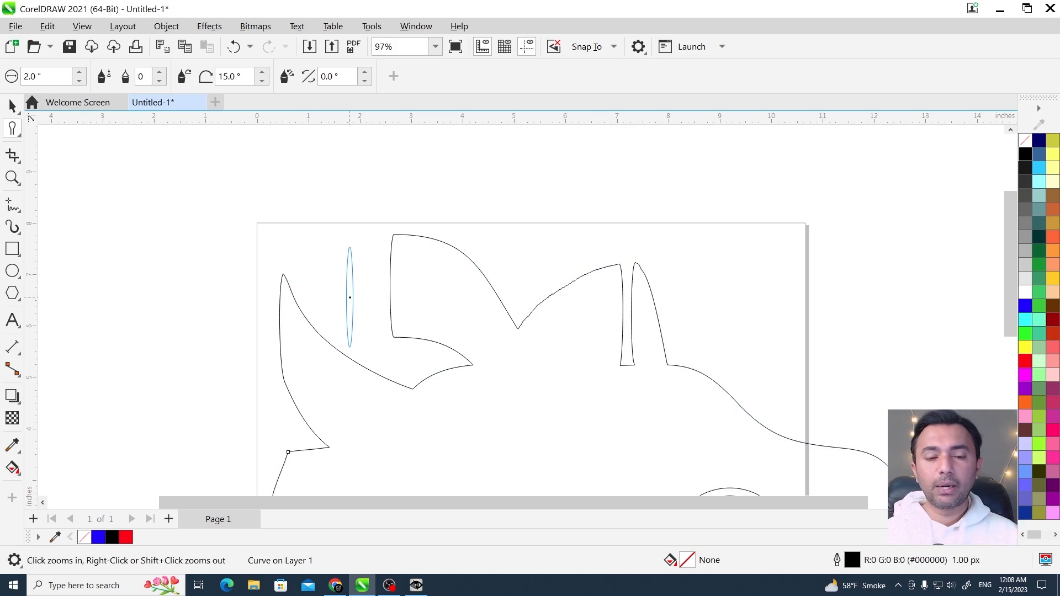
Smudge the sharp notch between the tall roof bulge and the peak beside it into a rounded dip.
{"action": "key", "text": "F2"}
{"action": "key", "text": "F3"}
{"action": "left_click_drag", "start_coordinate": [667, 443], "coordinate": [665, 442]}
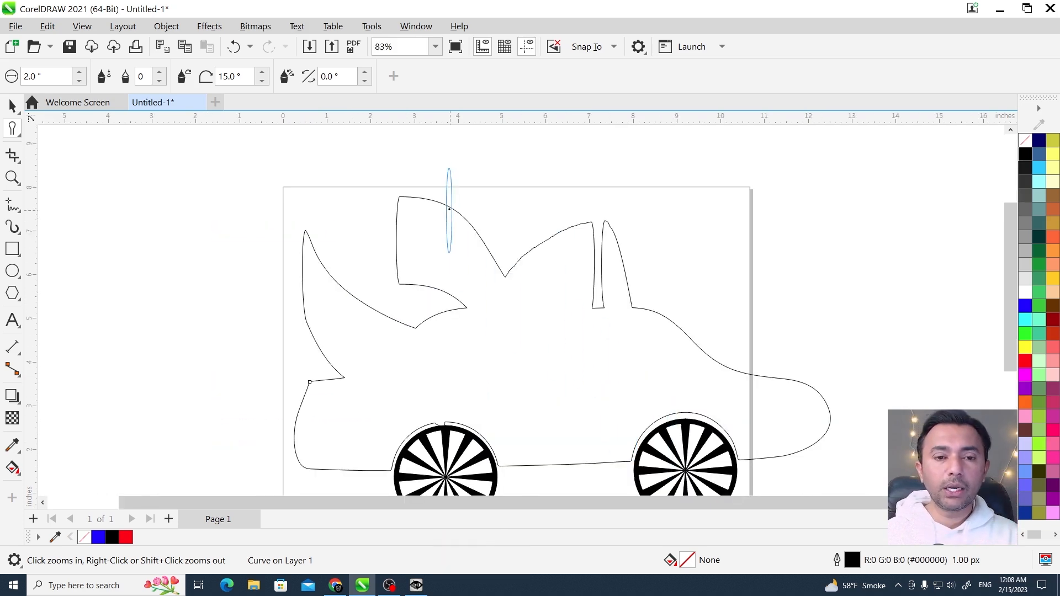
{"action": "key", "text": "ctrl+z"}
{"action": "mouse_move", "coordinate": [487, 179]}
{"action": "left_mouse_down"}
{"action": "mouse_move", "coordinate": [498, 222]}
{"action": "mouse_move", "coordinate": [527, 248]}
{"action": "mouse_move", "coordinate": [554, 238]}
{"action": "mouse_move", "coordinate": [590, 199]}
{"action": "left_mouse_up"}
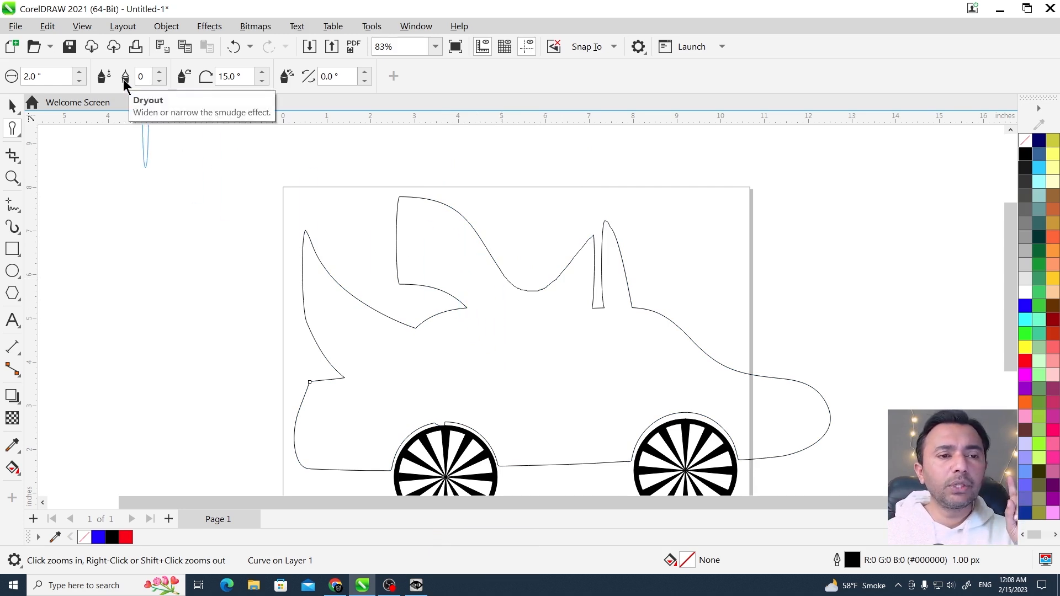
Try smudging the car's hood far outward in front of the car with a dryout of 0, and undo the stroke.
{"action": "mouse_move", "coordinate": [630, 360]}
{"action": "left_mouse_down"}
{"action": "mouse_move", "coordinate": [705, 282]}
{"action": "mouse_move", "coordinate": [749, 264]}
{"action": "mouse_move", "coordinate": [845, 252]}
{"action": "mouse_move", "coordinate": [896, 210]}
{"action": "mouse_move", "coordinate": [913, 210]}
{"action": "mouse_move", "coordinate": [938, 232]}
{"action": "mouse_move", "coordinate": [942, 274]}
{"action": "mouse_move", "coordinate": [960, 279]}
{"action": "mouse_move", "coordinate": [988, 248]}
{"action": "mouse_move", "coordinate": [1003, 276]}
{"action": "mouse_move", "coordinate": [995, 333]}
{"action": "mouse_move", "coordinate": [910, 392]}
{"action": "left_mouse_up"}
{"action": "left_click_drag", "start_coordinate": [880, 466], "coordinate": [880, 466]}
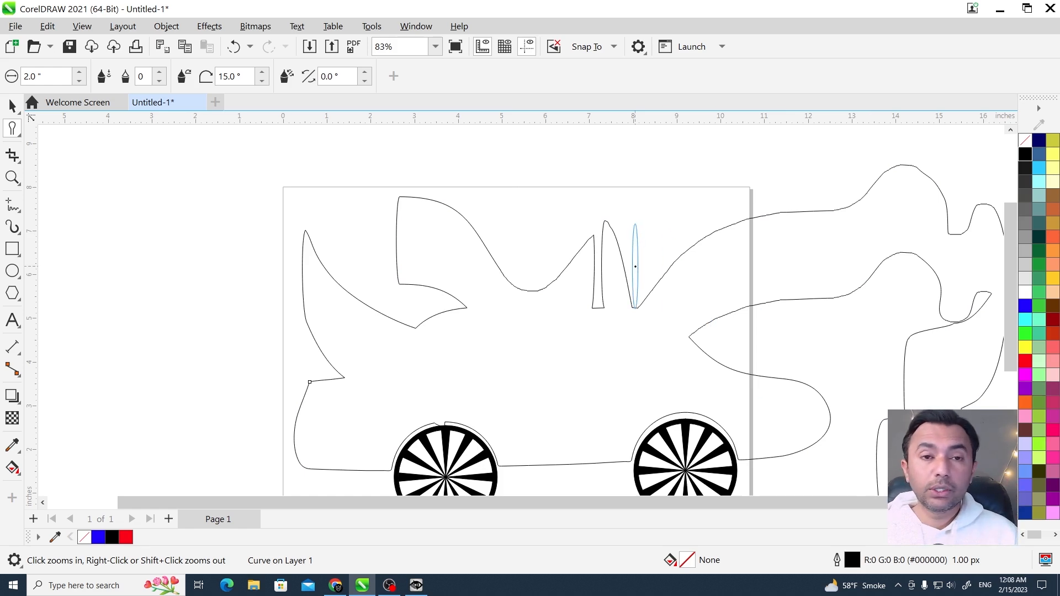
{"action": "key", "text": "ctrl+z"}
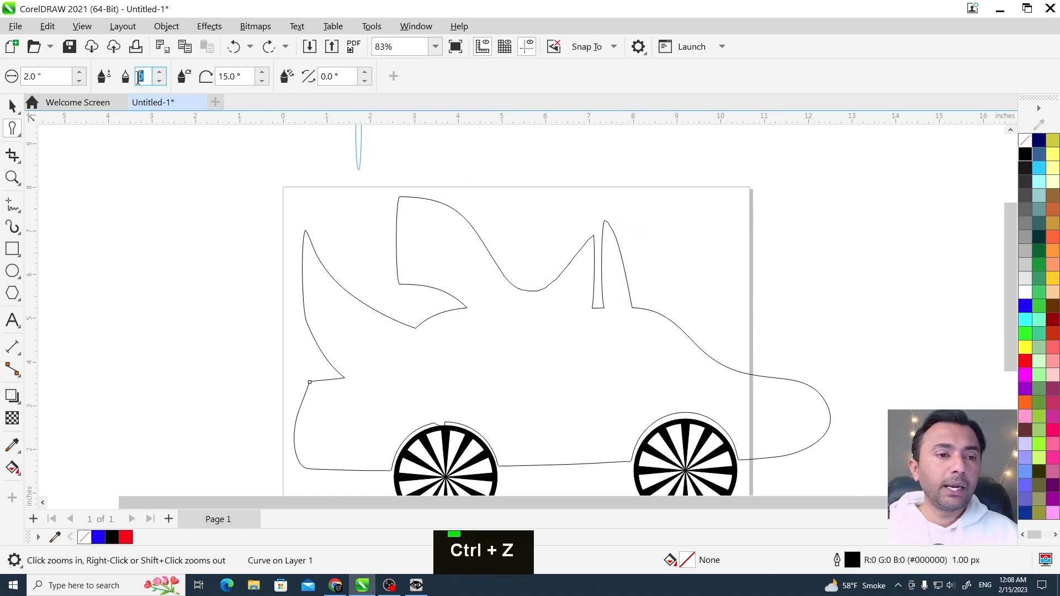
Set the Smudge dryout to 10 and pull a short tapered spike out of the hood's upper end.
{"action": "type", "text": "10"}
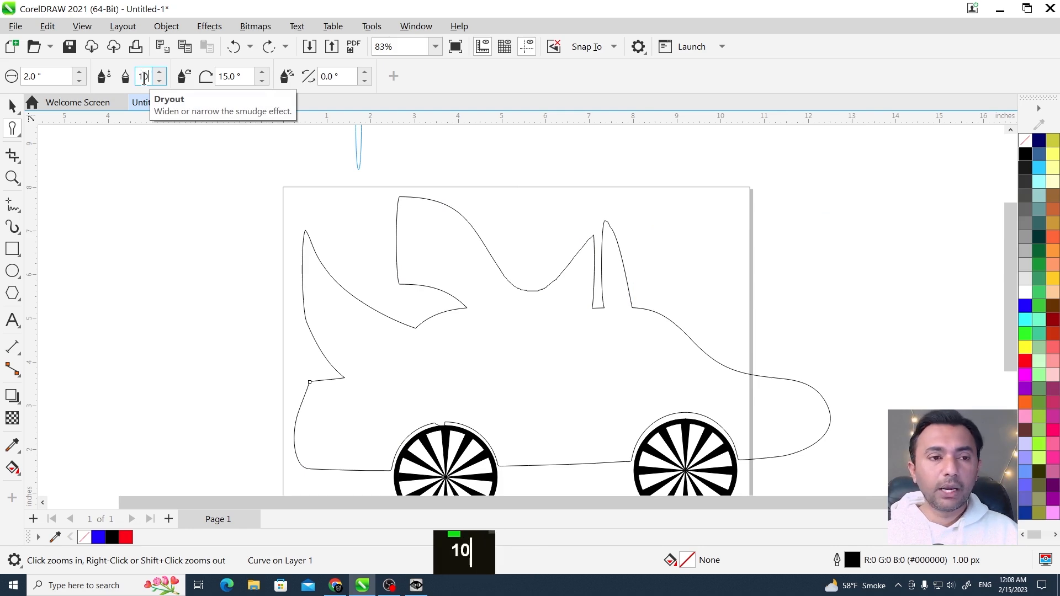
{"action": "key", "text": "alt+grave"}
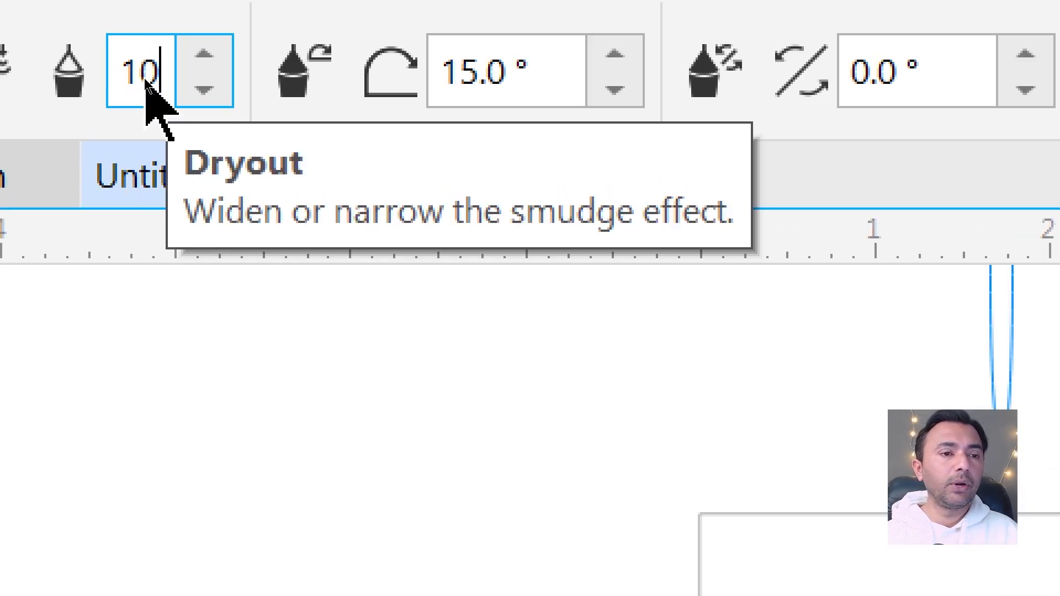
{"action": "key", "text": "alt+grave"}
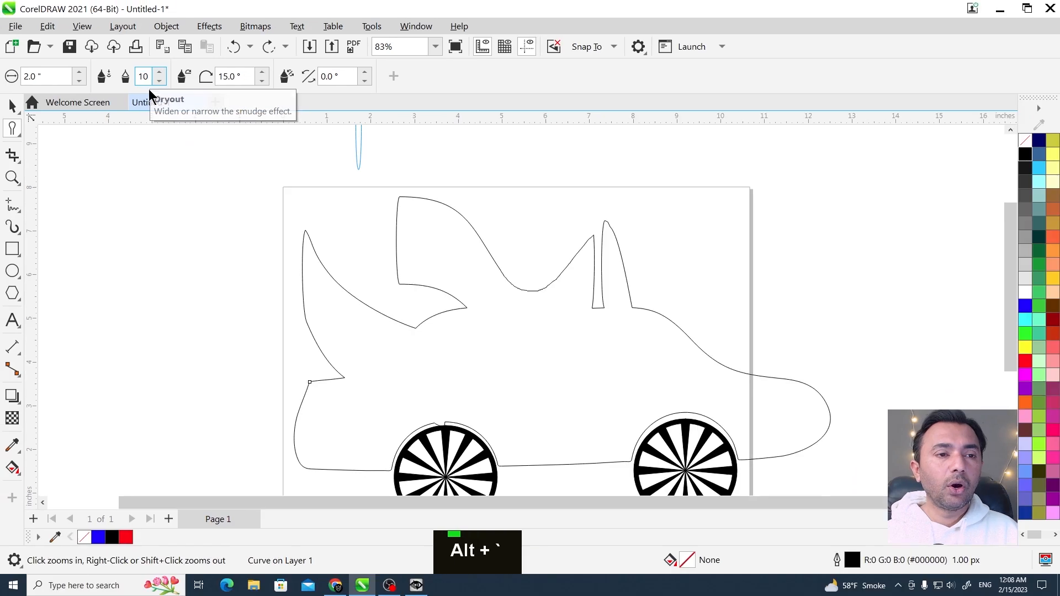
{"action": "key", "text": "Return"}
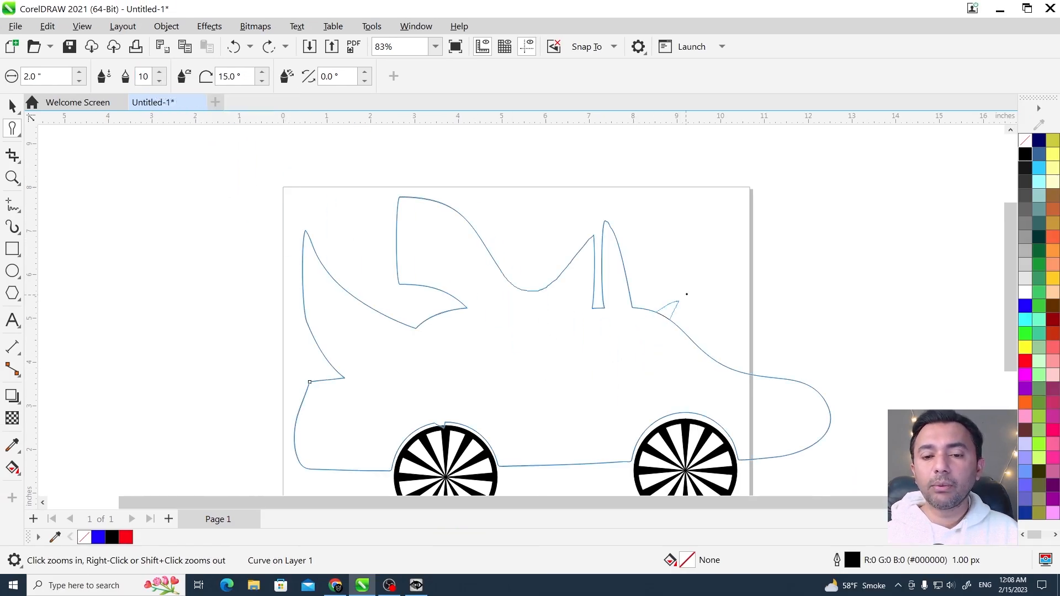
{"action": "left_click_drag", "start_coordinate": [686, 295], "coordinate": [687, 295]}
Smudge two larger tapered spikes side by side out of the hood's slope.
{"action": "key", "text": "F2"}
{"action": "left_click_drag", "start_coordinate": [640, 261], "coordinate": [771, 409]}
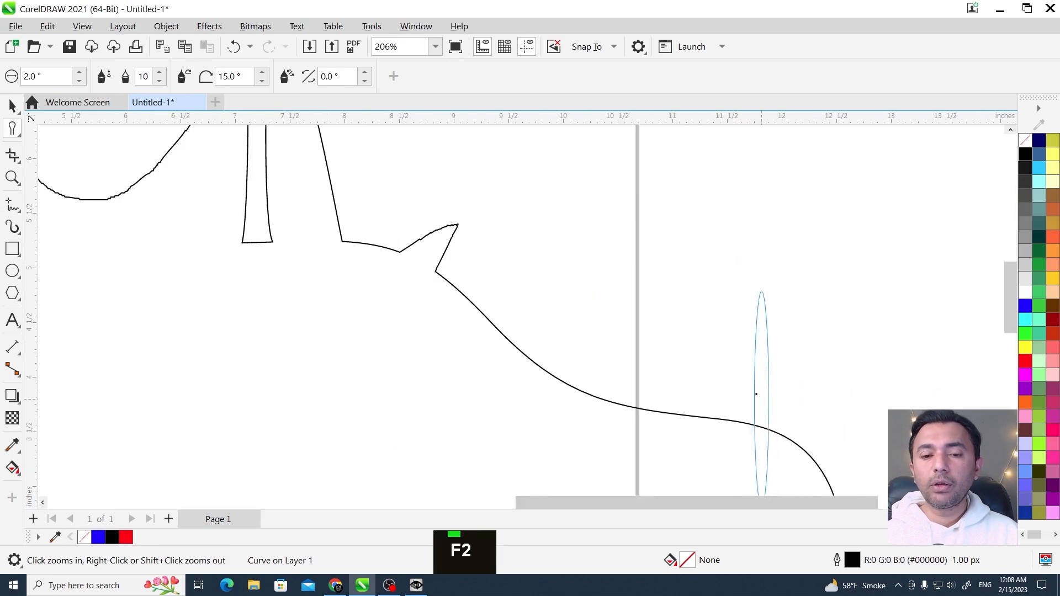
{"action": "left_click_drag", "start_coordinate": [453, 398], "coordinate": [605, 361]}
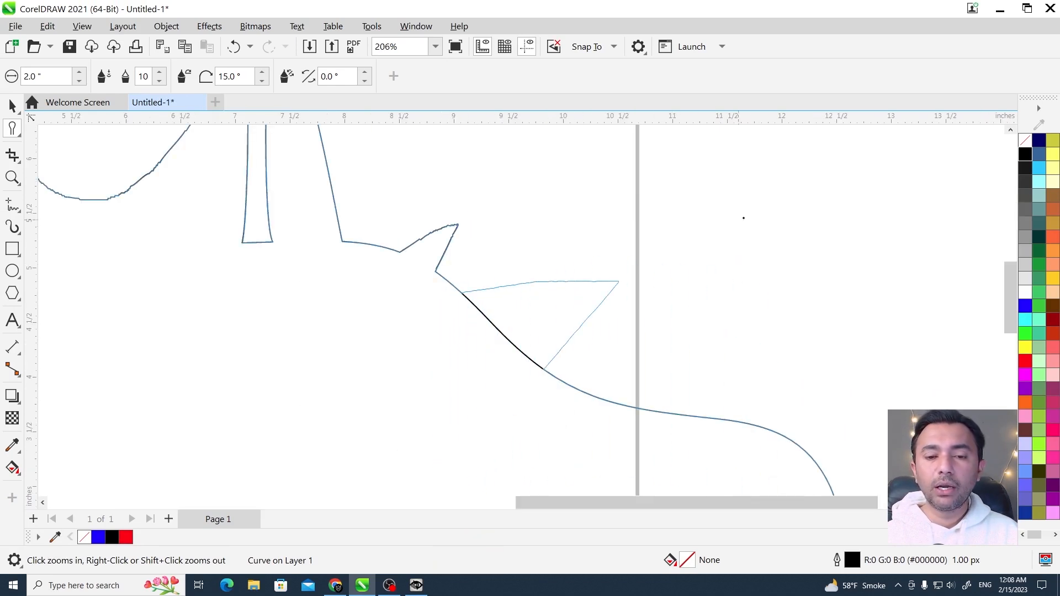
{"action": "left_click_drag", "start_coordinate": [619, 281], "coordinate": [618, 281]}
{"action": "left_click_drag", "start_coordinate": [531, 387], "coordinate": [707, 309]}
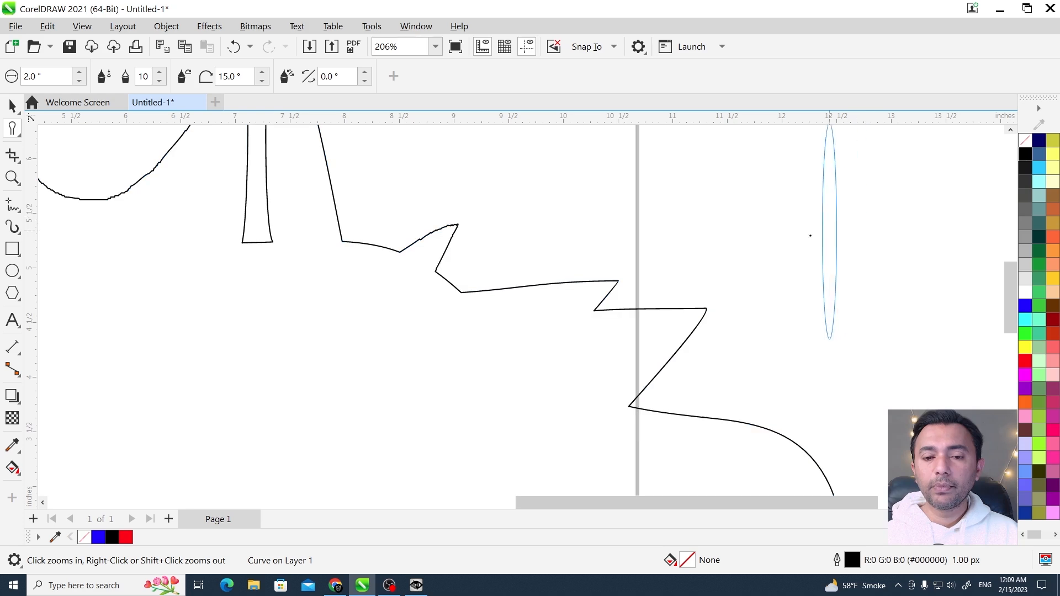
Set the Smudge dryout to 3, test a stroke outward from inside the hood, and undo that stroke.
{"action": "double_click", "coordinate": [149, 76]}
{"action": "type", "text": "3"}
{"action": "key", "text": "Return"}
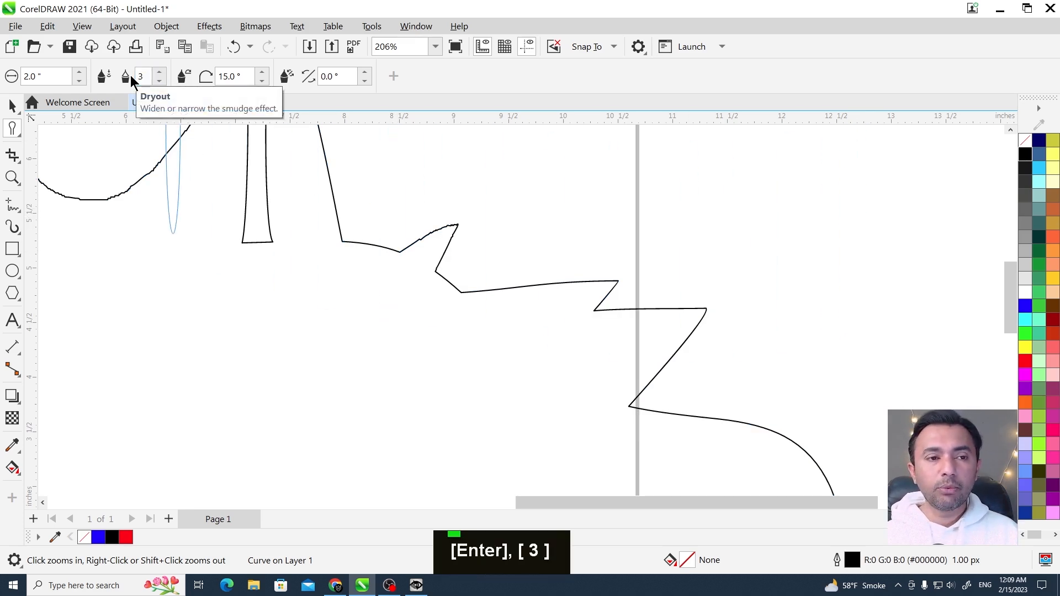
{"action": "key", "text": "F3"}
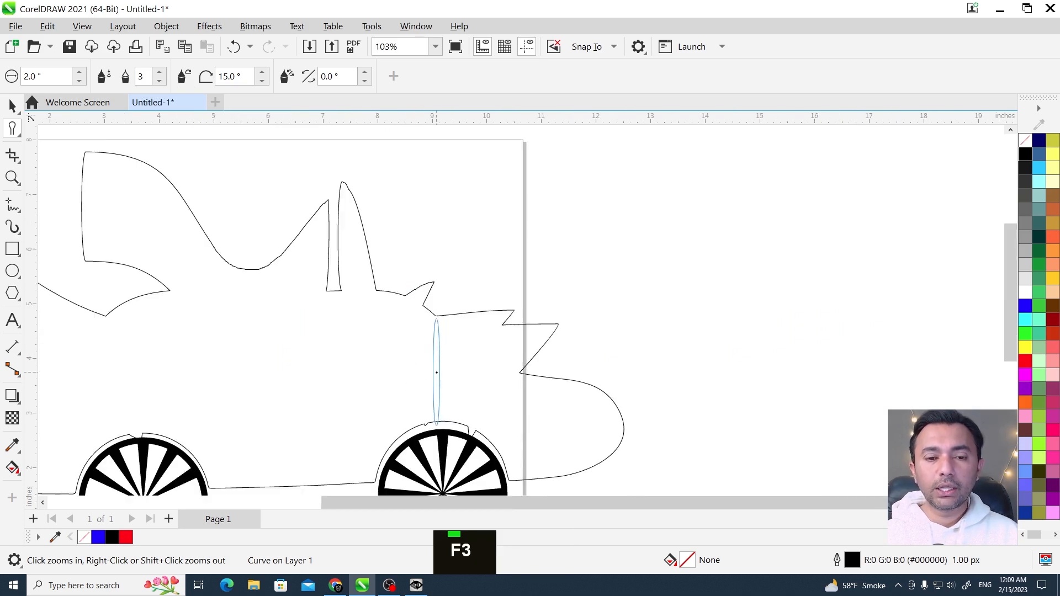
{"action": "mouse_move", "coordinate": [436, 318]}
{"action": "left_mouse_down"}
{"action": "mouse_move", "coordinate": [481, 304]}
{"action": "mouse_move", "coordinate": [651, 201]}
{"action": "mouse_move", "coordinate": [585, 331]}
{"action": "left_mouse_up"}
{"action": "key", "text": "ctrl+z"}
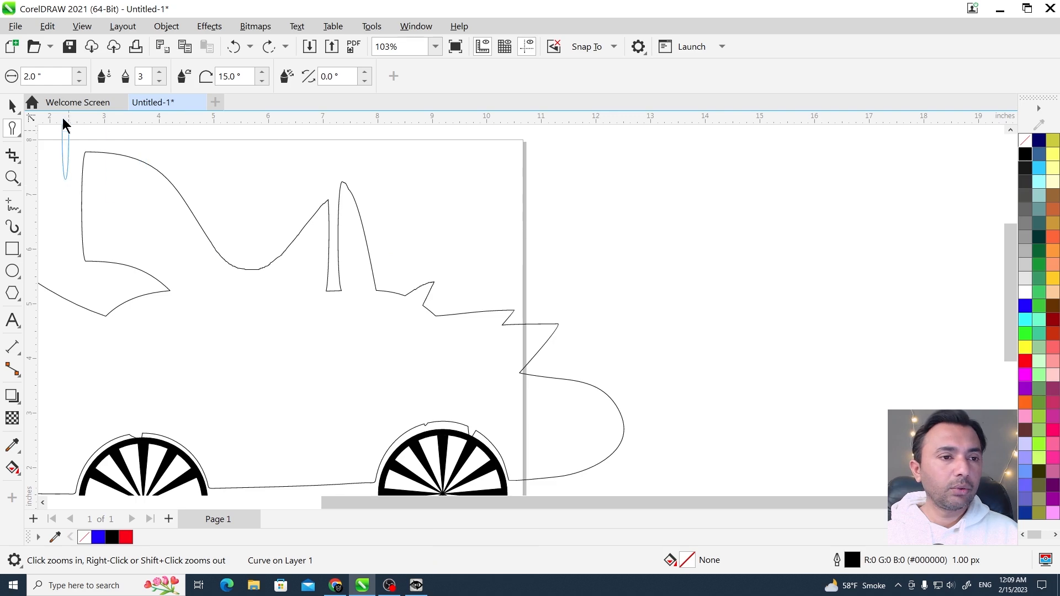
Set the Smudge nib size to 1.0" and pull a long, thin tapering tail out of the car's front end.
{"action": "type", "text": "1"}
{"action": "key", "text": "Return"}
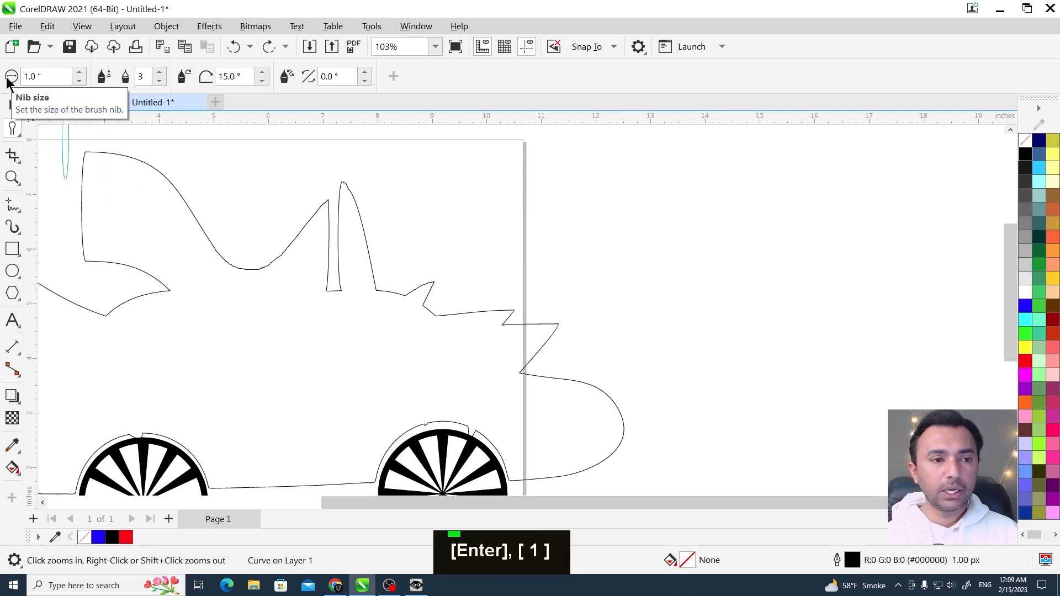
{"action": "mouse_move", "coordinate": [589, 400]}
{"action": "left_mouse_down"}
{"action": "mouse_move", "coordinate": [671, 347]}
{"action": "mouse_move", "coordinate": [919, 285]}
{"action": "left_mouse_up"}
{"action": "key", "text": "F3"}
{"action": "key", "text": "F2"}
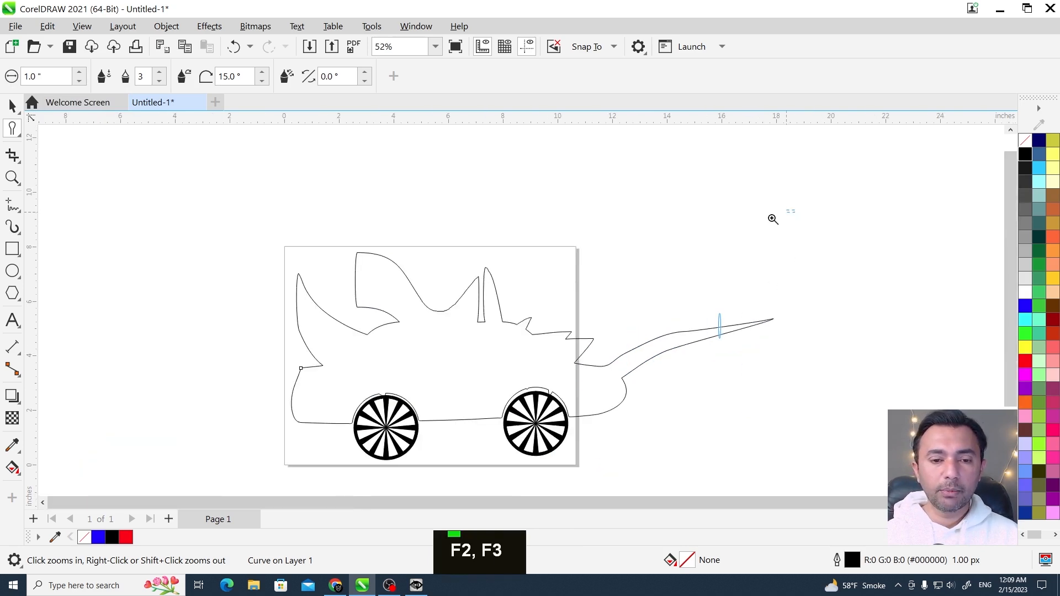
{"action": "left_click_drag", "start_coordinate": [793, 210], "coordinate": [245, 446]}
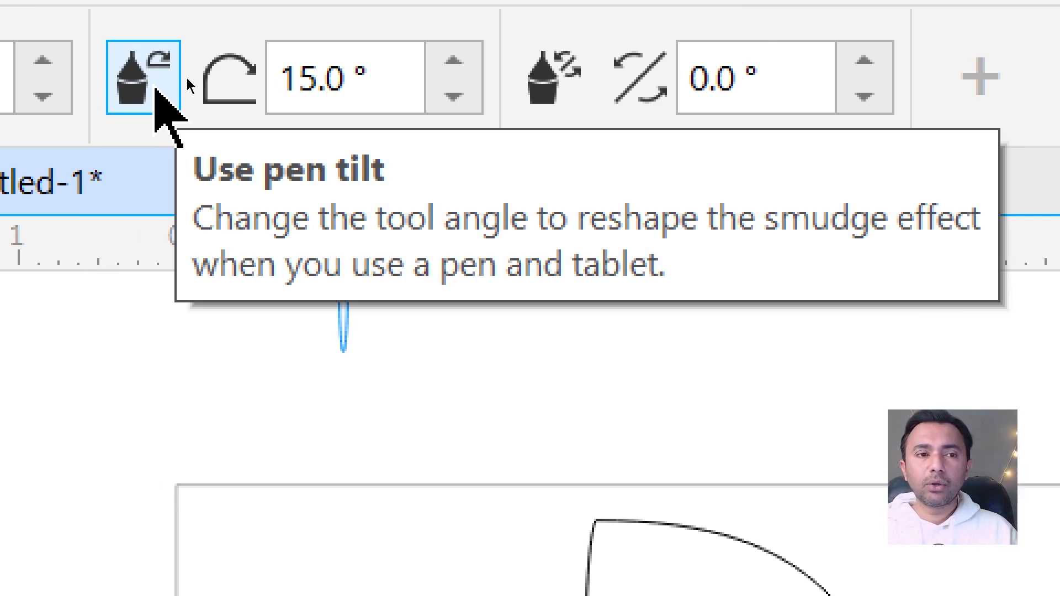
Turn on pen tilt for the Smudge tool and set its bearing angle to 45°.
{"action": "left_click", "coordinate": [155, 89]}
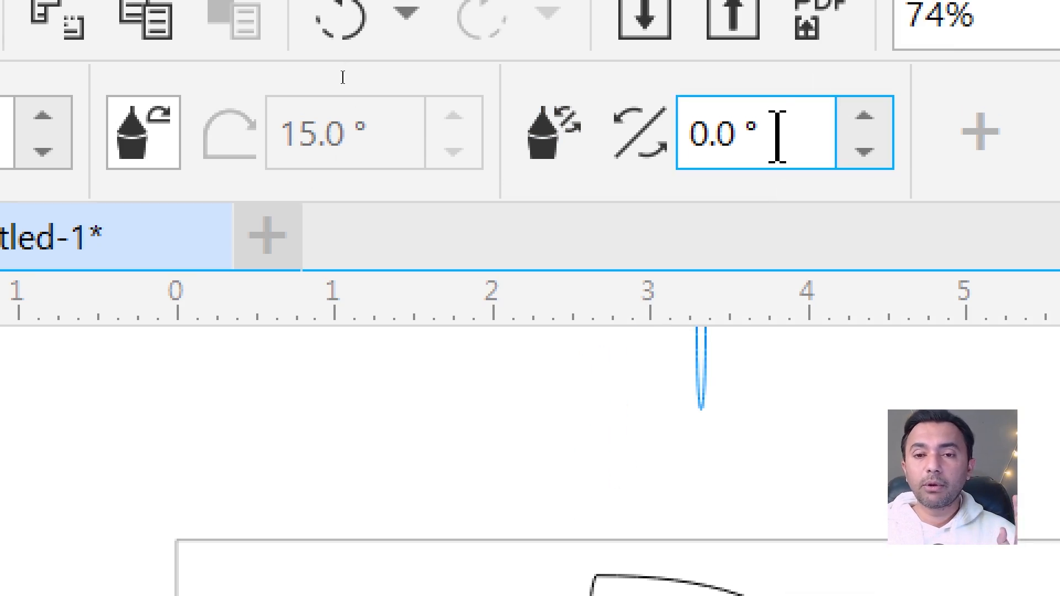
{"action": "left_click_drag", "start_coordinate": [777, 136], "coordinate": [653, 134]}
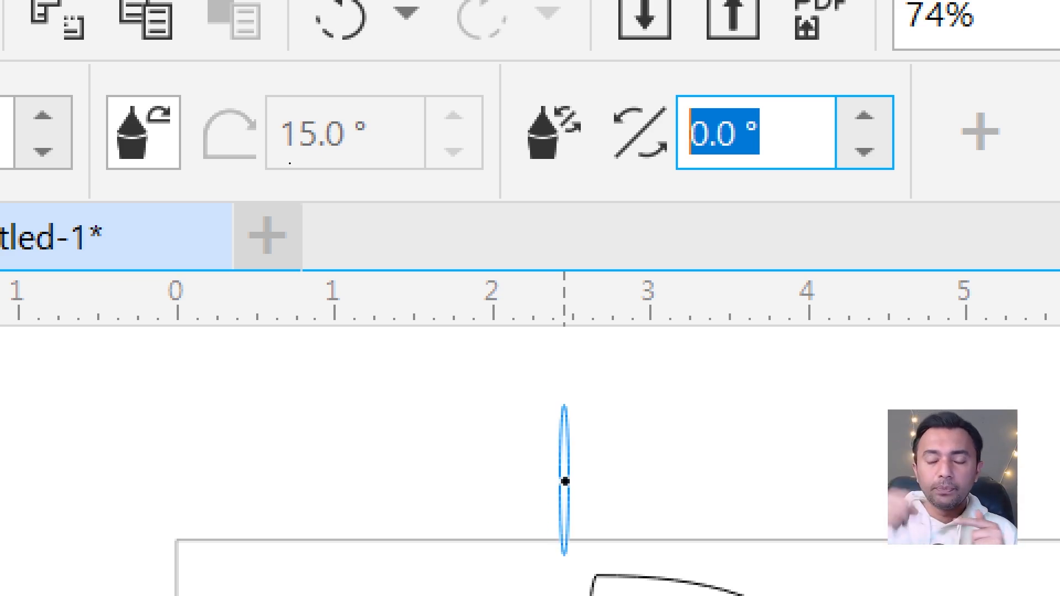
{"action": "type", "text": "45"}
{"action": "key", "text": "Return"}
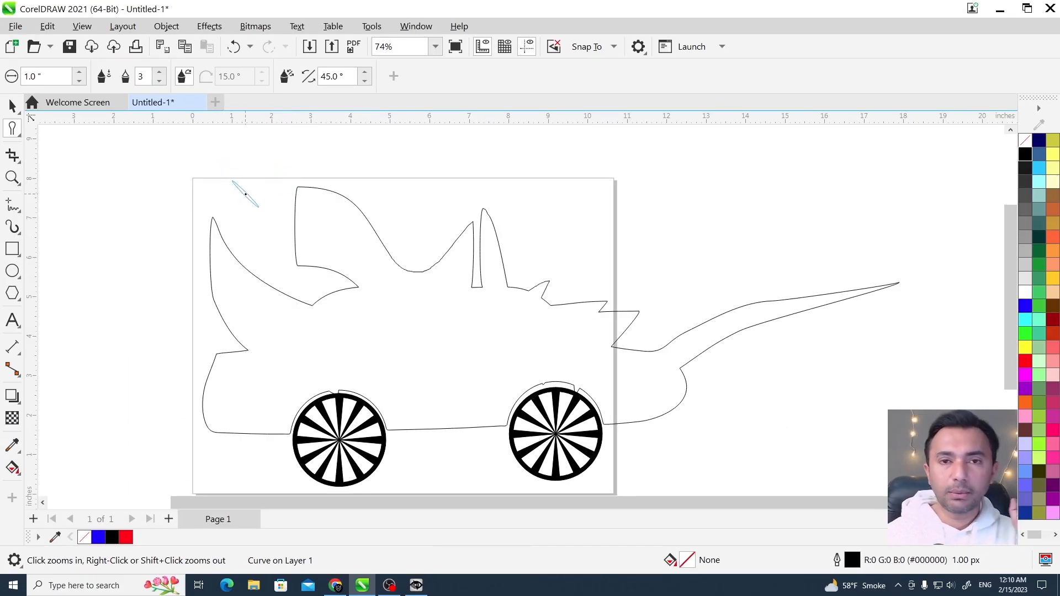
Activate the Roughen tool and toggle its pen pressure option on and back off.
{"action": "left_click", "coordinate": [17, 133]}
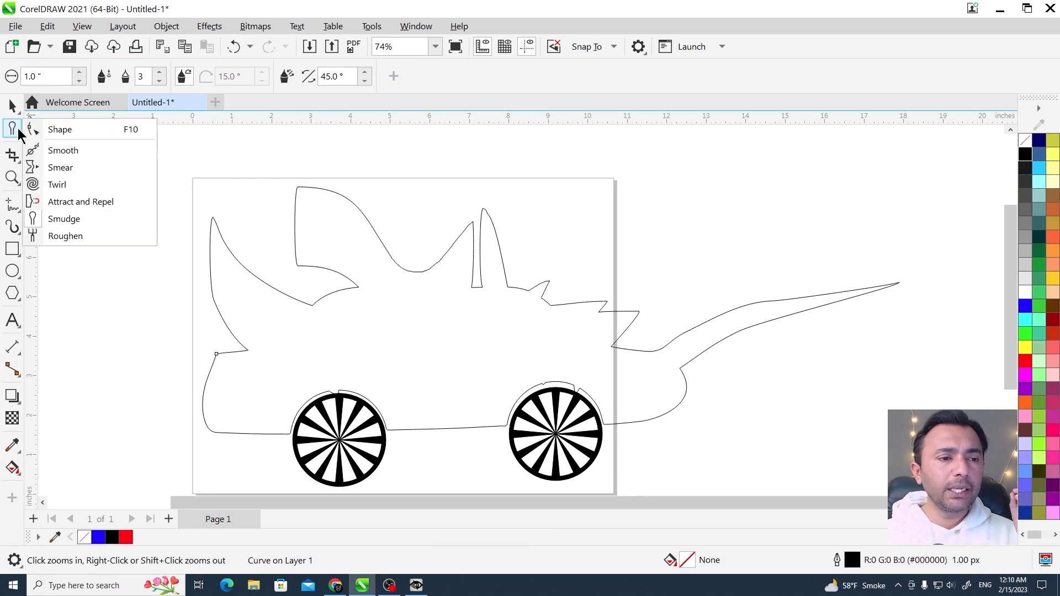
{"action": "left_click", "coordinate": [63, 236]}
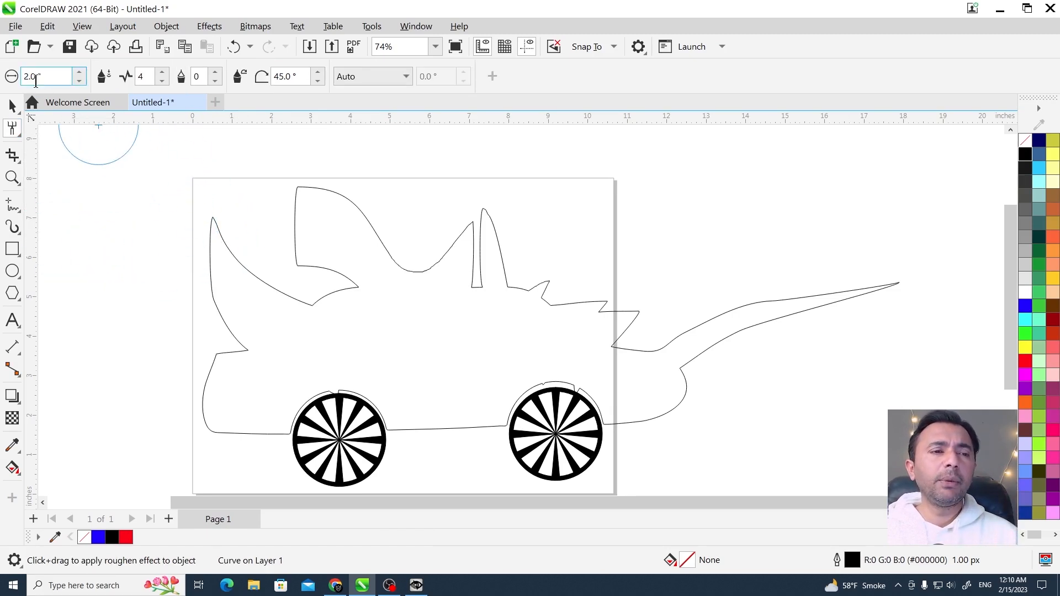
{"action": "key", "text": "alt+4"}
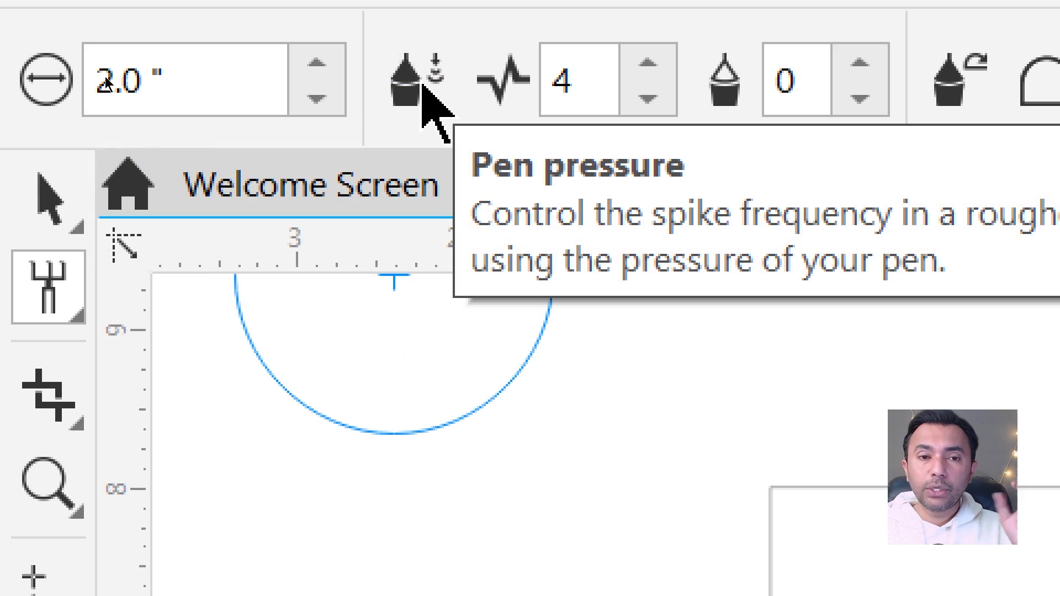
{"action": "left_click", "coordinate": [422, 89]}
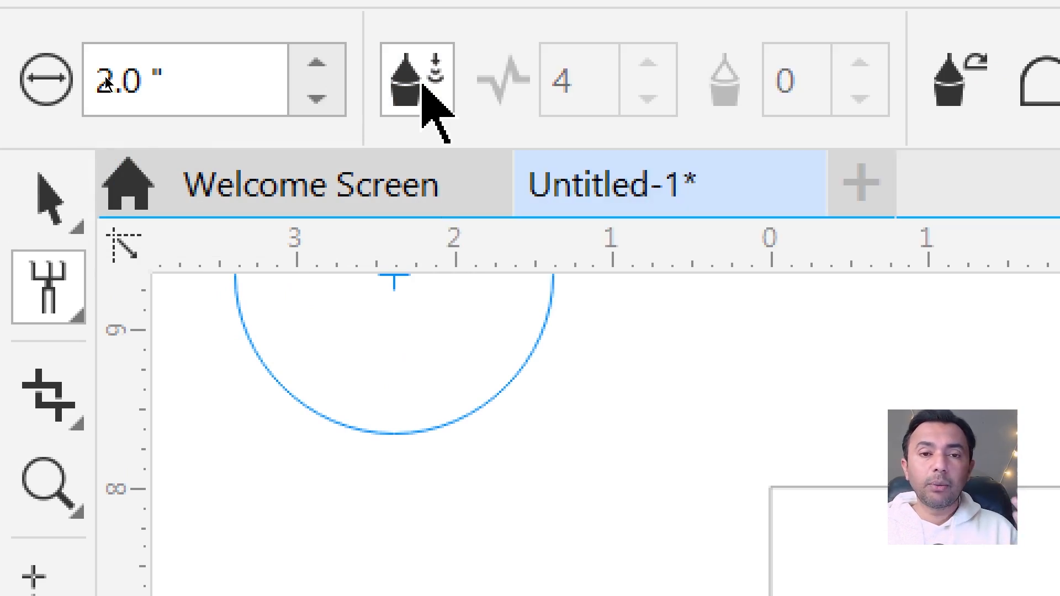
{"action": "left_click", "coordinate": [423, 90]}
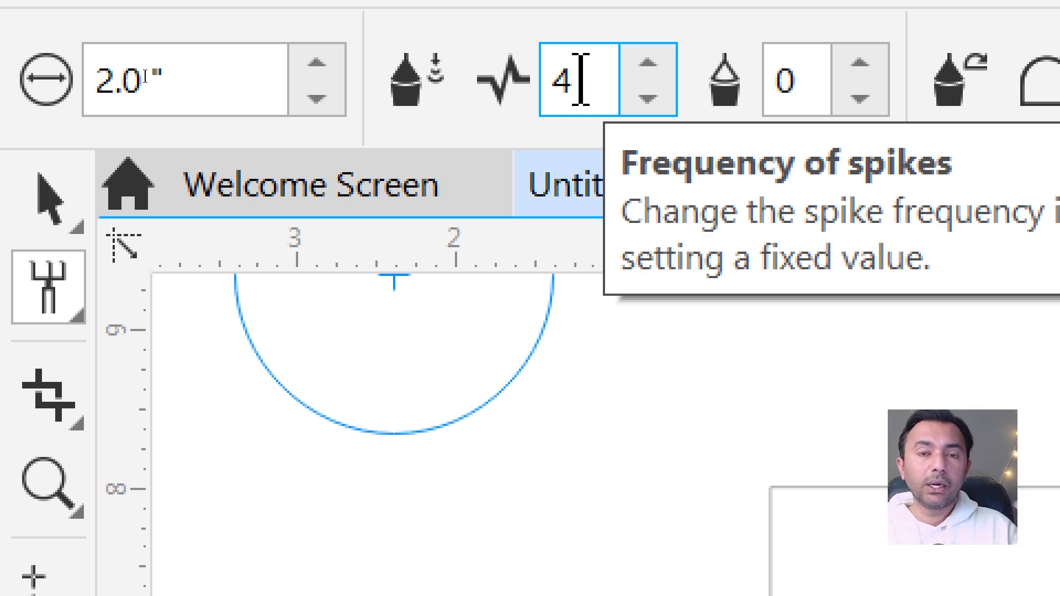
Set the spike frequency to 1 and roughen the roof bulge and adjoining dip, undoing the last stroke on the bulge's lower edge.
{"action": "left_click_drag", "start_coordinate": [581, 78], "coordinate": [544, 80]}
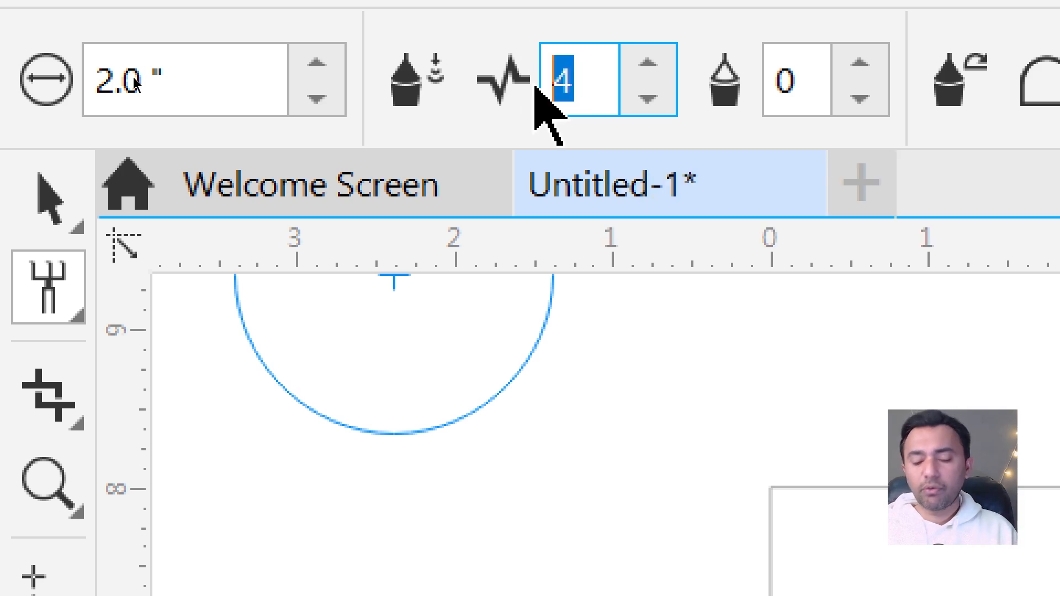
{"action": "type", "text": "1"}
{"action": "key", "text": "Return"}
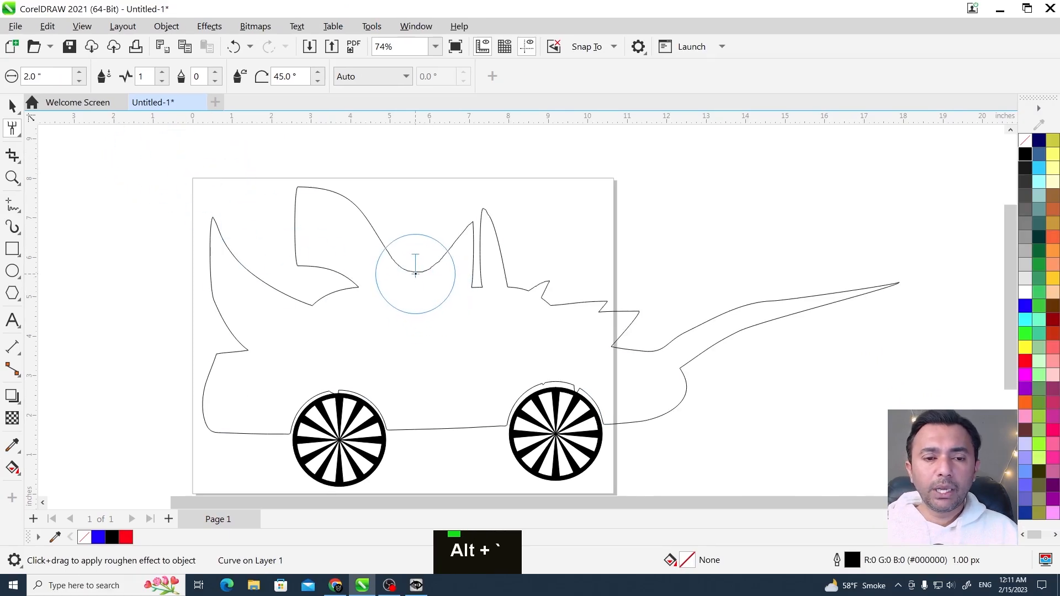
{"action": "mouse_move", "coordinate": [416, 273]}
{"action": "left_mouse_down"}
{"action": "mouse_move", "coordinate": [351, 207]}
{"action": "mouse_move", "coordinate": [309, 265]}
{"action": "mouse_move", "coordinate": [316, 280]}
{"action": "mouse_move", "coordinate": [309, 264]}
{"action": "mouse_move", "coordinate": [286, 261]}
{"action": "mouse_move", "coordinate": [315, 268]}
{"action": "left_mouse_up"}
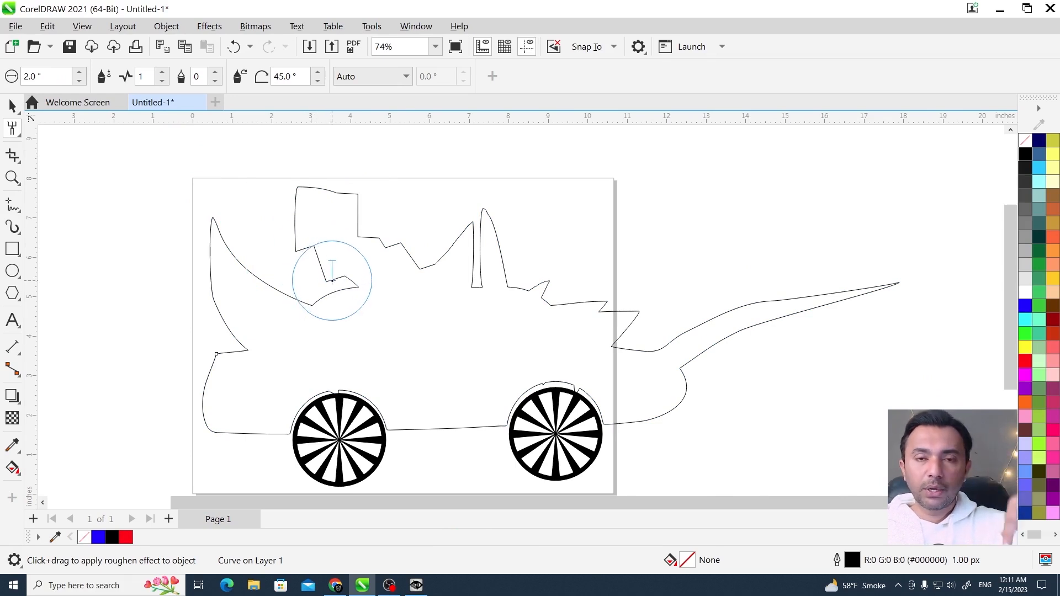
{"action": "key", "text": "ctrl+z"}
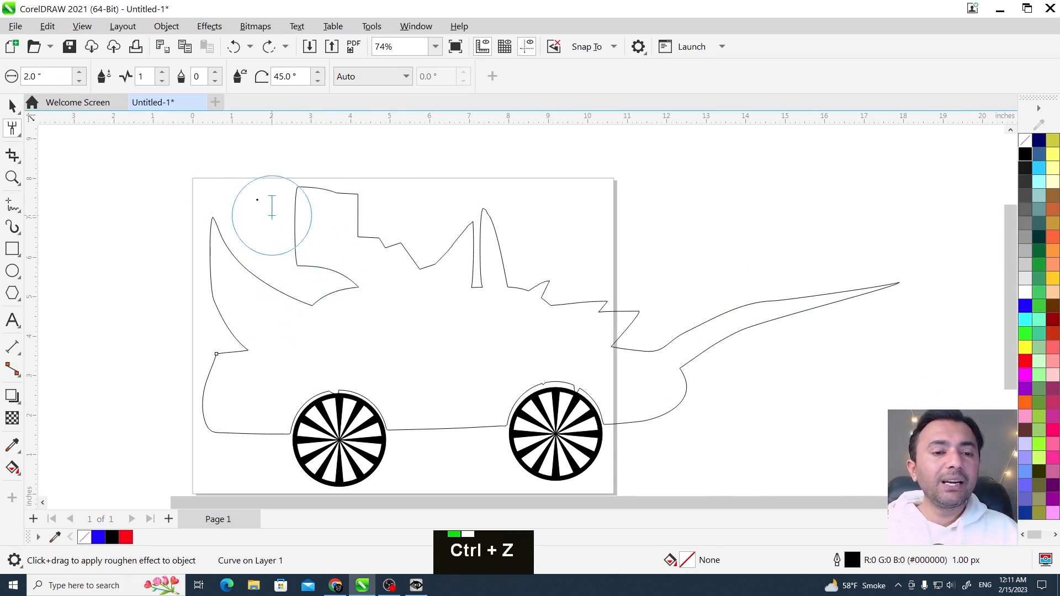
Set the spike frequency to 4 and roughen the car's rear edge into several sharp spikes.
{"action": "left_click", "coordinate": [132, 77]}
{"action": "type", "text": "4"}
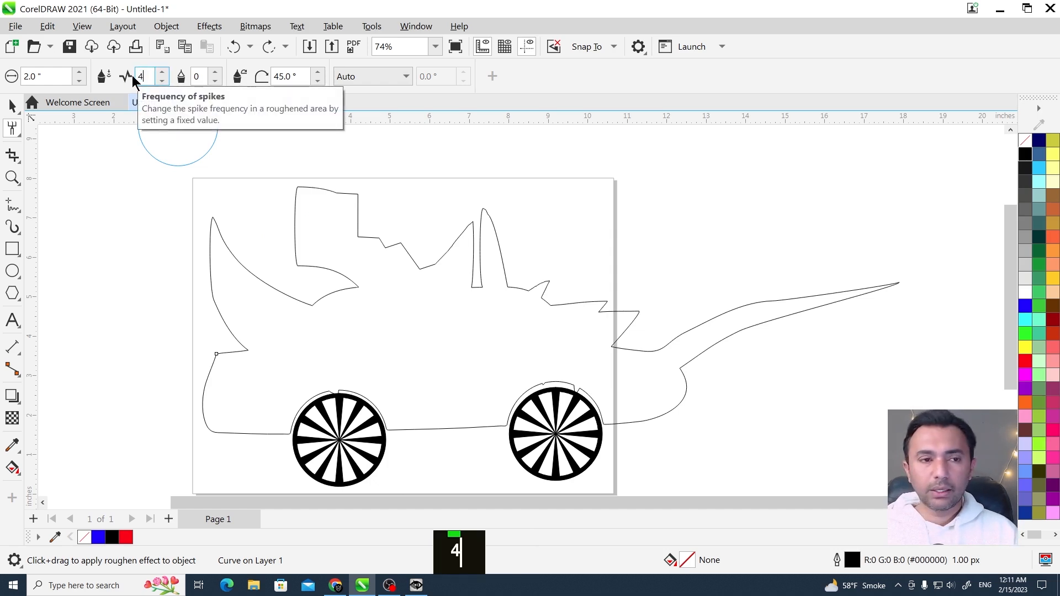
{"action": "key", "text": "Return"}
{"action": "mouse_move", "coordinate": [211, 376]}
{"action": "left_mouse_down"}
{"action": "mouse_move", "coordinate": [189, 386]}
{"action": "mouse_move", "coordinate": [230, 356]}
{"action": "left_mouse_up"}
{"action": "key", "text": "F2"}
{"action": "left_click_drag", "start_coordinate": [180, 429], "coordinate": [181, 426]}
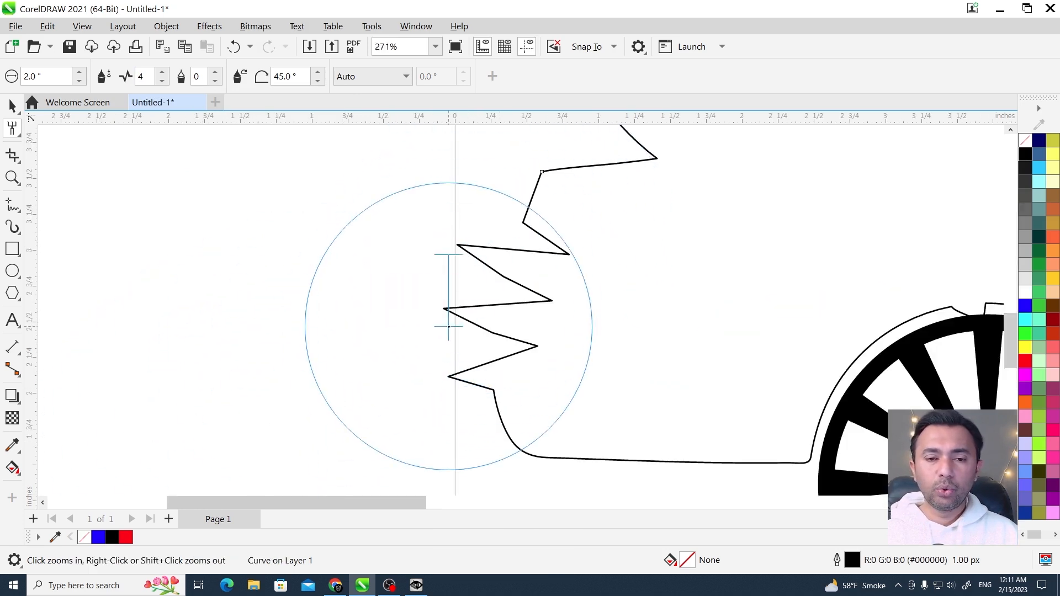
{"action": "key", "text": "F3"}
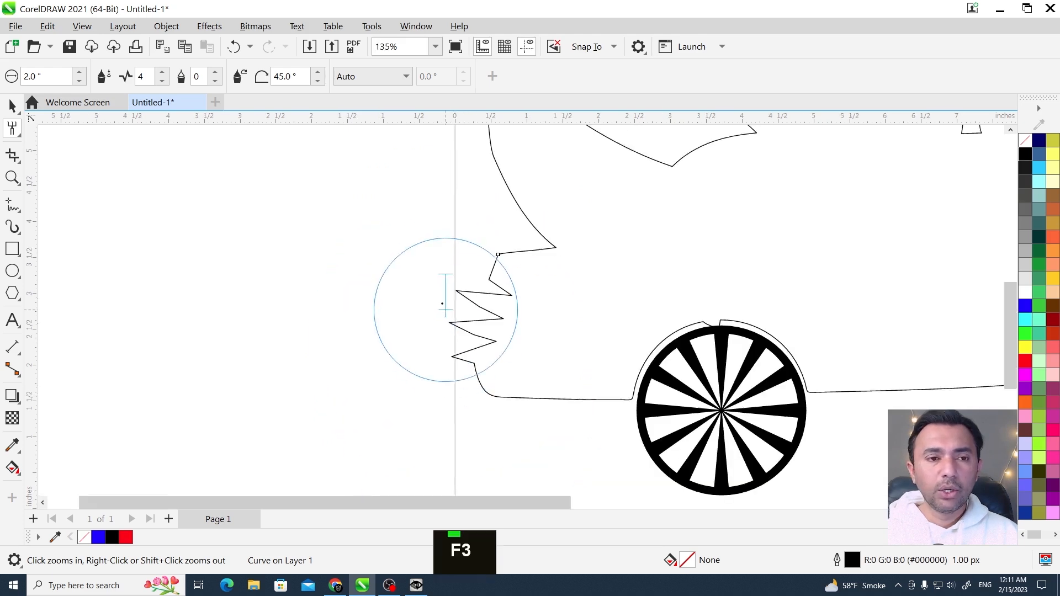
Roughen more spikes around the car's rear corner, and undo all the roughening along the rear edge.
{"action": "double_click", "coordinate": [199, 78]}
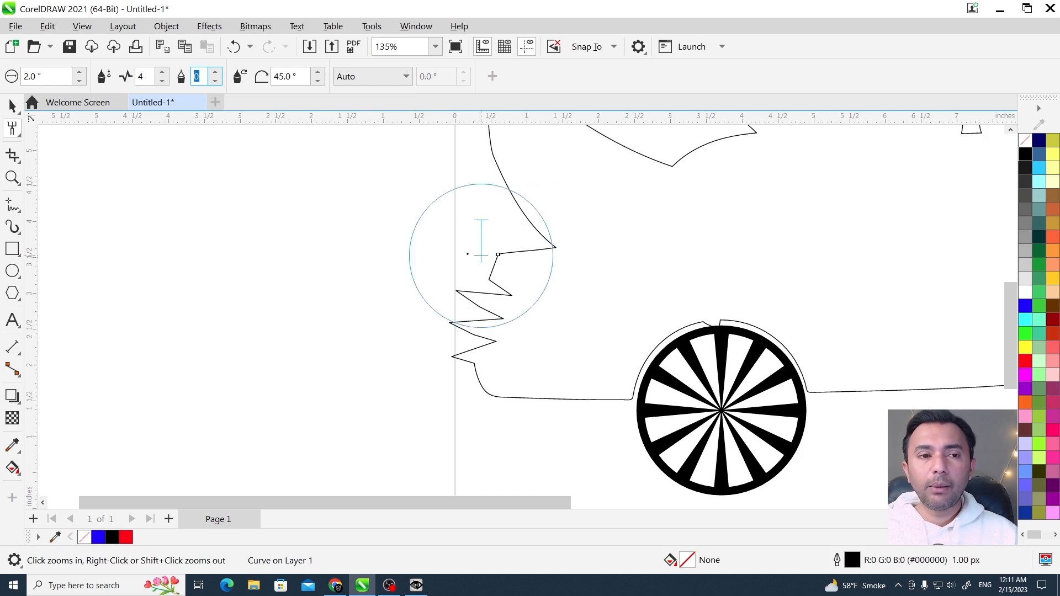
{"action": "key", "text": "F3"}
{"action": "key", "text": "F3"}
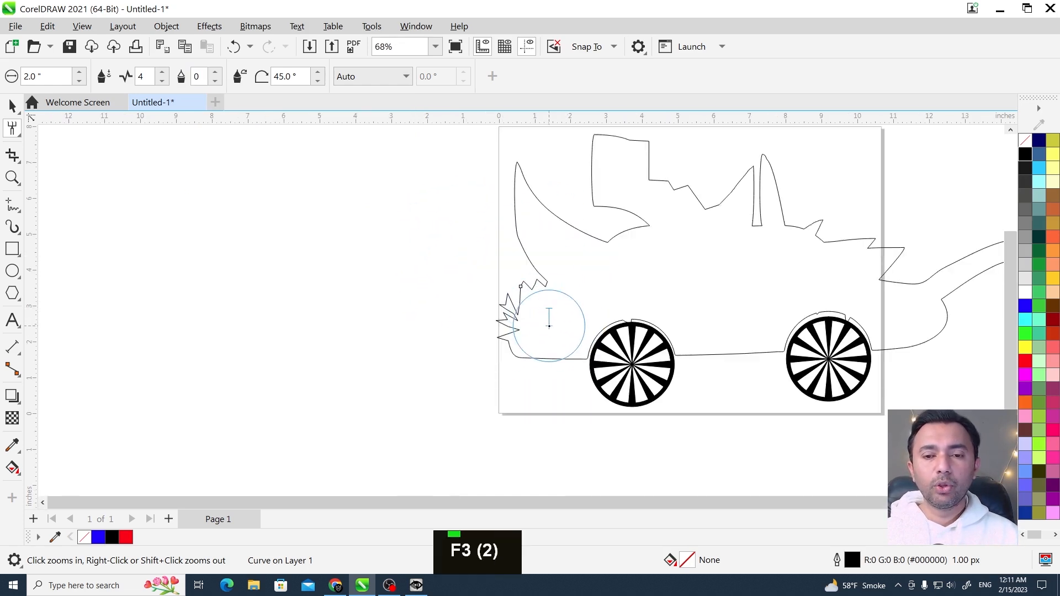
{"action": "key", "text": "F2"}
{"action": "key", "text": "F3"}
{"action": "left_click_drag", "start_coordinate": [450, 213], "coordinate": [777, 361]}
{"action": "key", "text": "ctrl+z"}
{"action": "key", "text": "ctrl+z"}
{"action": "key", "text": "ctrl+z"}
{"action": "key", "text": "ctrl+z"}
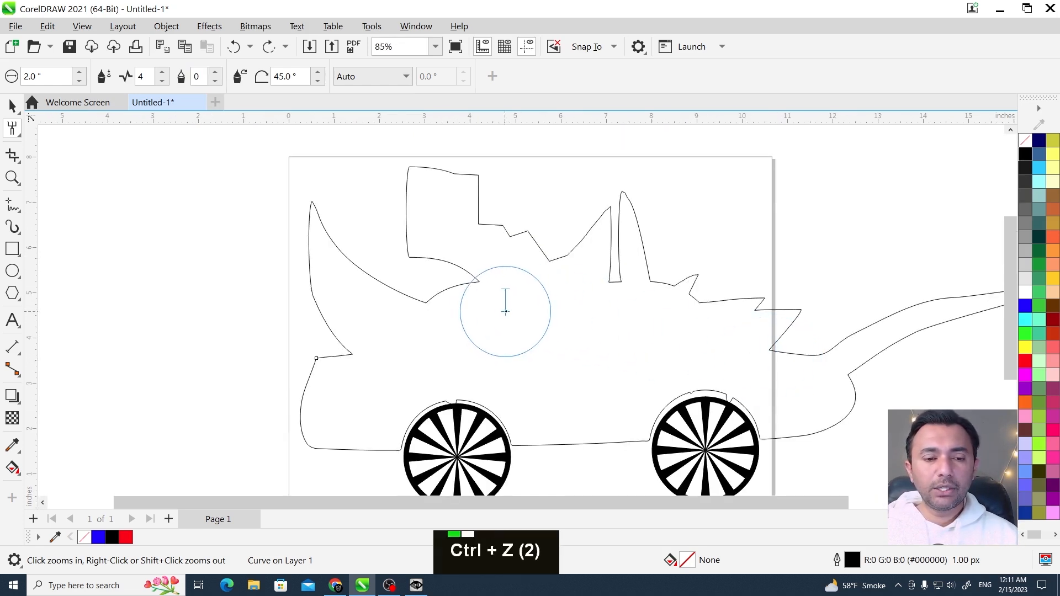
Restore the smooth dip beside the roof bulge and roughen the car's left edge into a row of sharp spikes.
{"action": "key", "text": "ctrl+shift+z"}
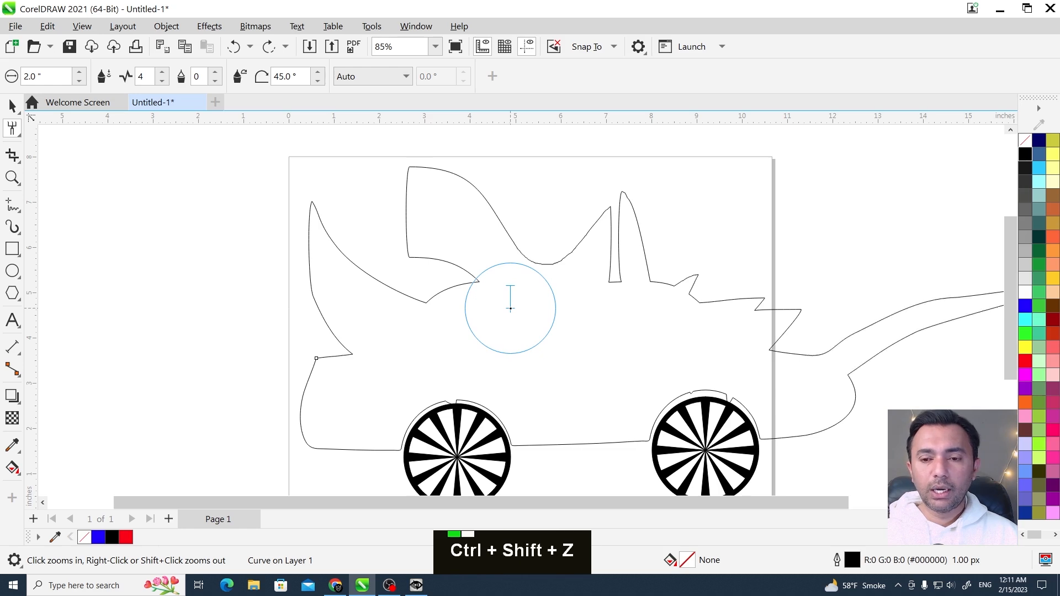
{"action": "left_click_drag", "start_coordinate": [309, 361], "coordinate": [303, 398]}
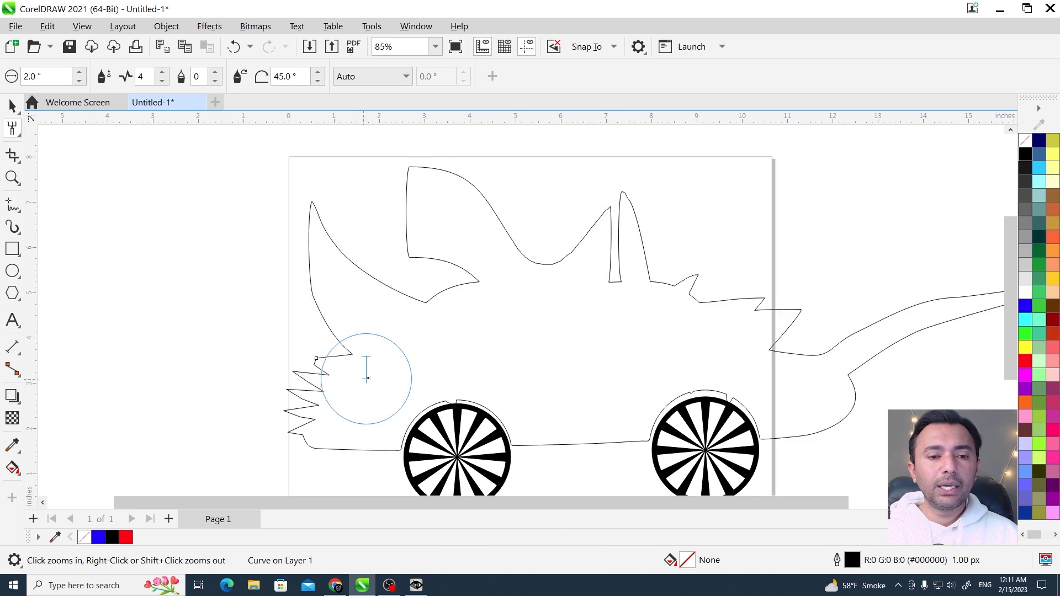
Draw a straight horizontal line about 15.9 inches long in the empty area above the car.
{"action": "key", "text": "F3"}
{"action": "key", "text": "F3"}
{"action": "key", "text": "F2"}
{"action": "left_click_drag", "start_coordinate": [651, 379], "coordinate": [326, 201]}
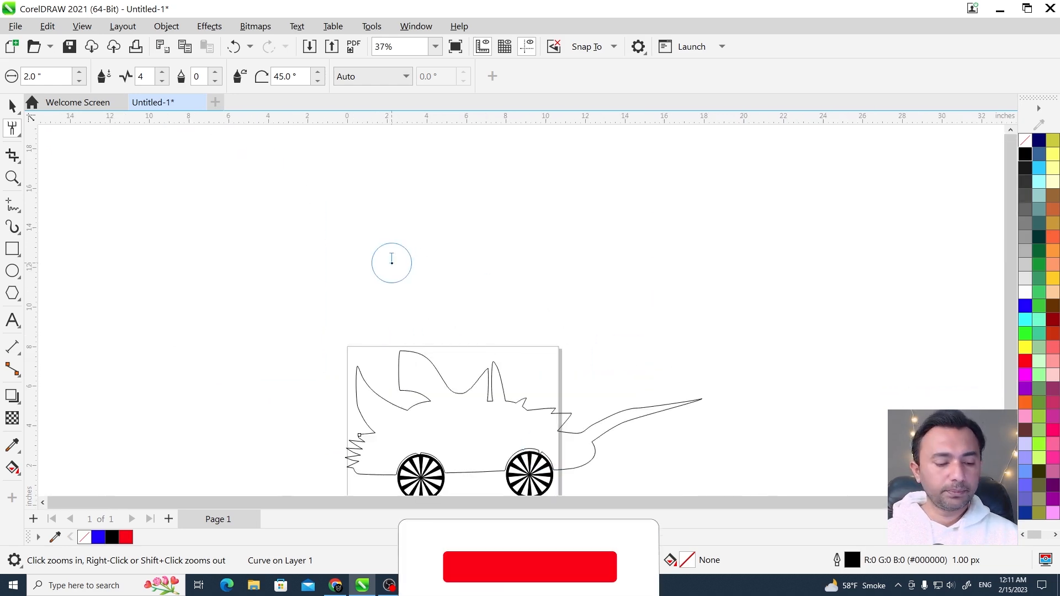
{"action": "key", "text": "F5"}
{"action": "left_click", "coordinate": [330, 259]}
{"action": "left_click", "coordinate": [645, 262], "text": "ctrl"}
{"action": "key", "text": "space"}
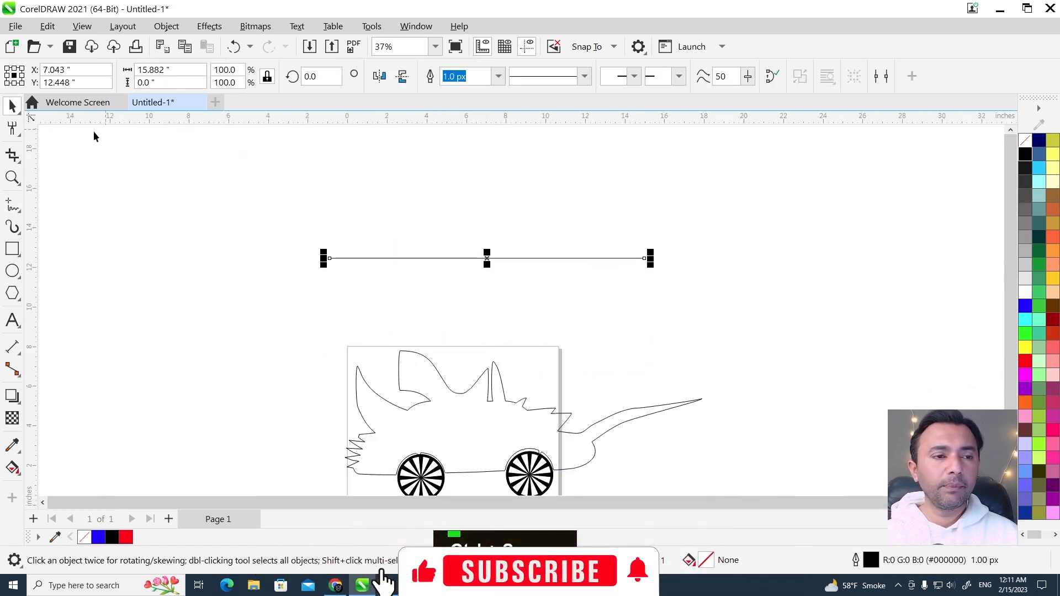
Activate the Roughen tool and roughen most of the straight line into even spikes with frequency 4 and dryness 0.
{"action": "left_click", "coordinate": [15, 137]}
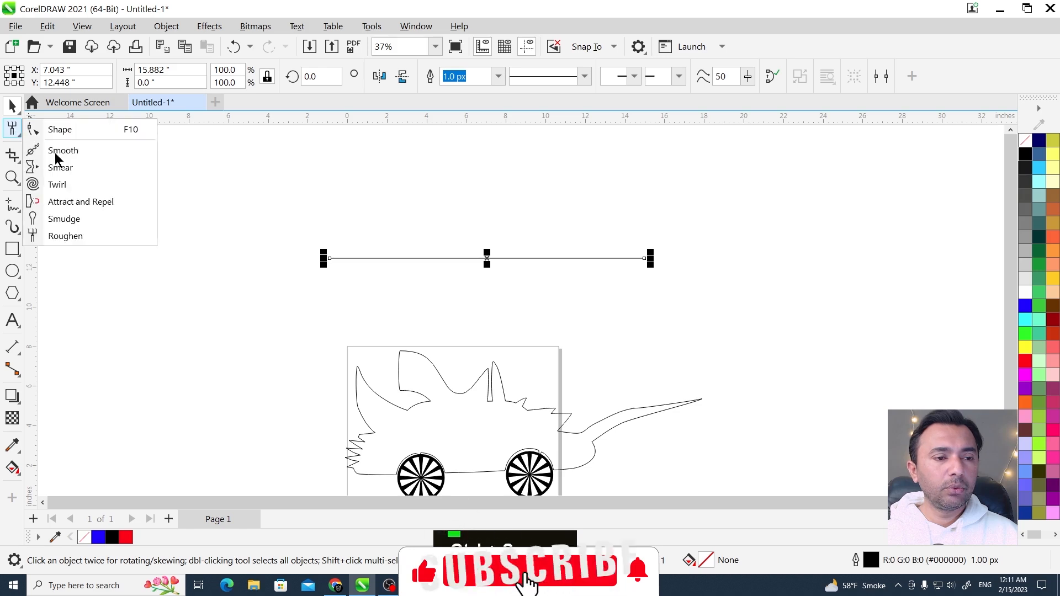
{"action": "left_click", "coordinate": [64, 234]}
{"action": "mouse_move", "coordinate": [369, 254]}
{"action": "left_mouse_down"}
{"action": "mouse_move", "coordinate": [620, 260]}
{"action": "mouse_move", "coordinate": [395, 305]}
{"action": "left_mouse_up"}
{"action": "key", "text": "F2"}
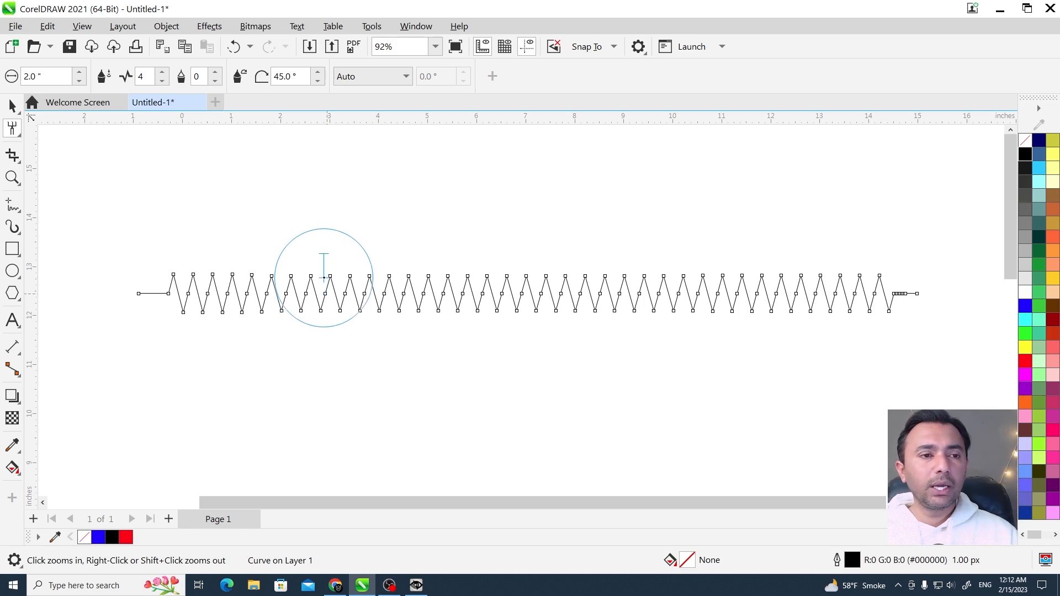
Undo the even spikes, and roughen nearly the whole line again with the dryness set to 10.
{"action": "key", "text": "ctrl+z"}
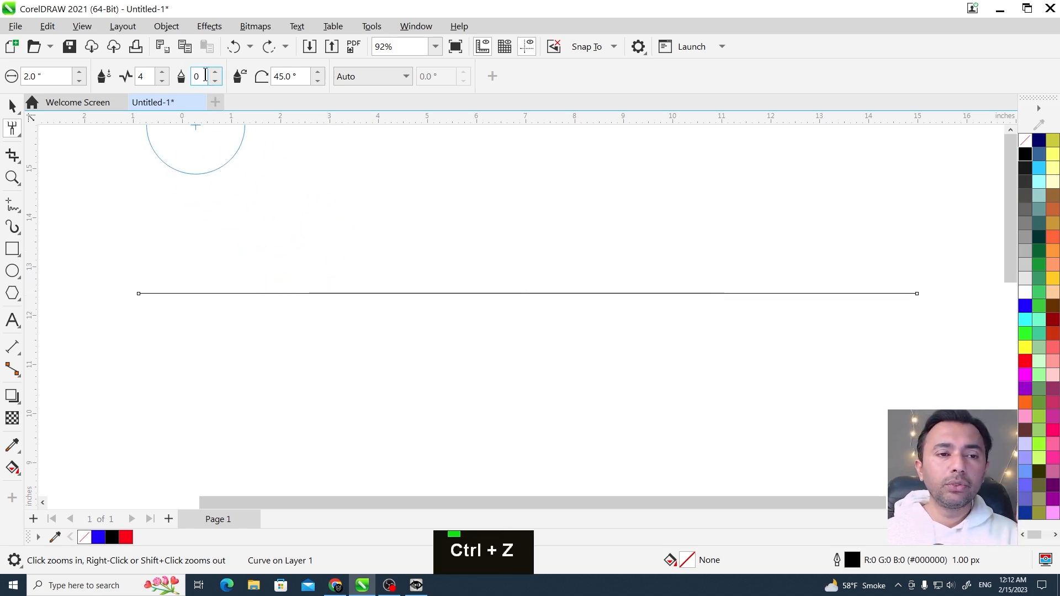
{"action": "type", "text": "10"}
{"action": "key", "text": "Return"}
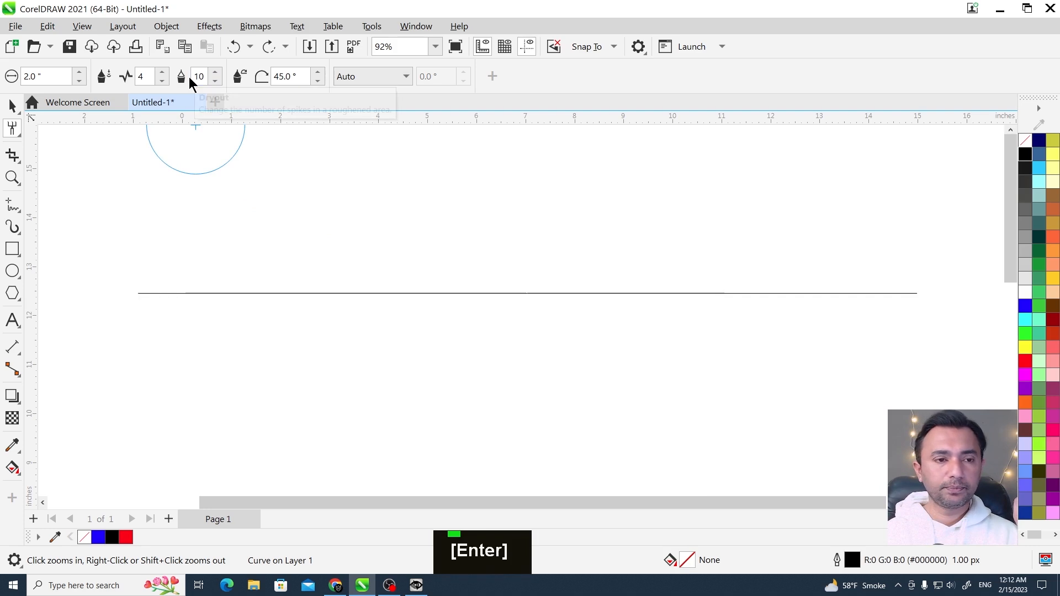
{"action": "left_click_drag", "start_coordinate": [187, 291], "coordinate": [842, 293]}
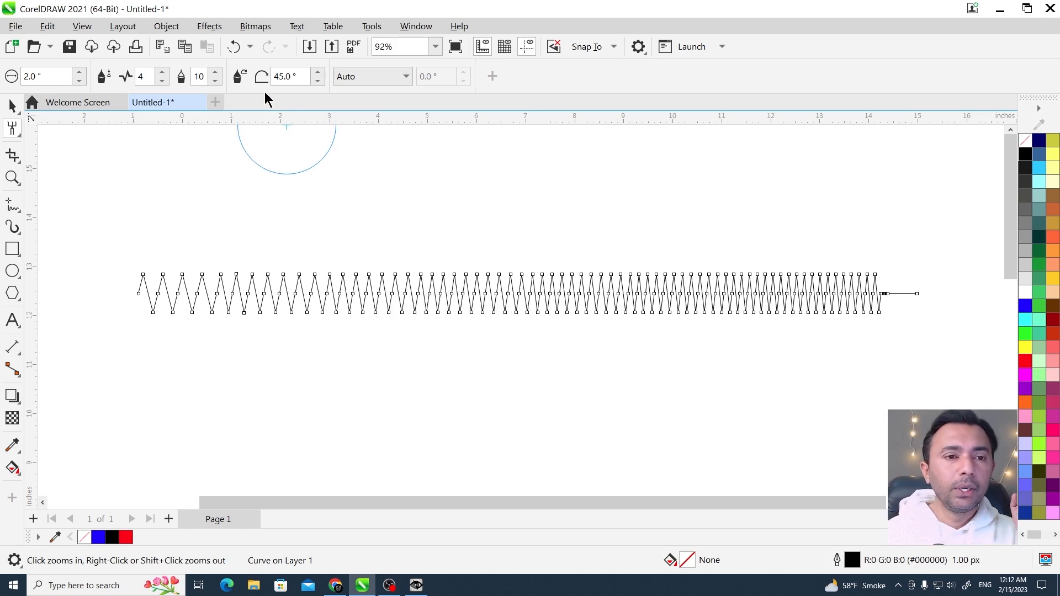
Toggle the Roughen tool's pen tilt option on and back off, and view the spike direction choices without changing the setting.
{"action": "left_click", "coordinate": [240, 76]}
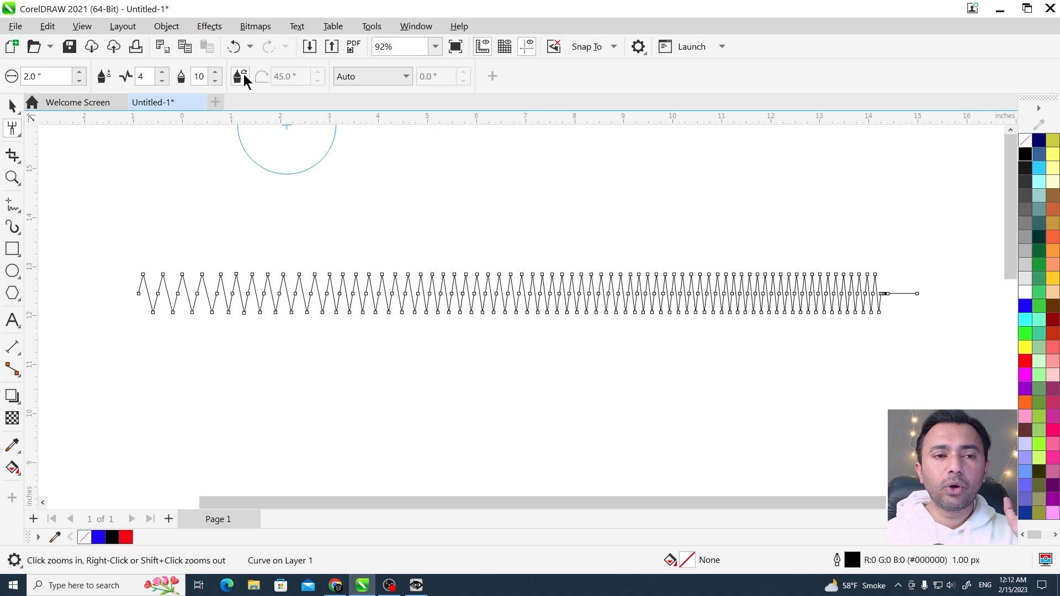
{"action": "left_click", "coordinate": [244, 82]}
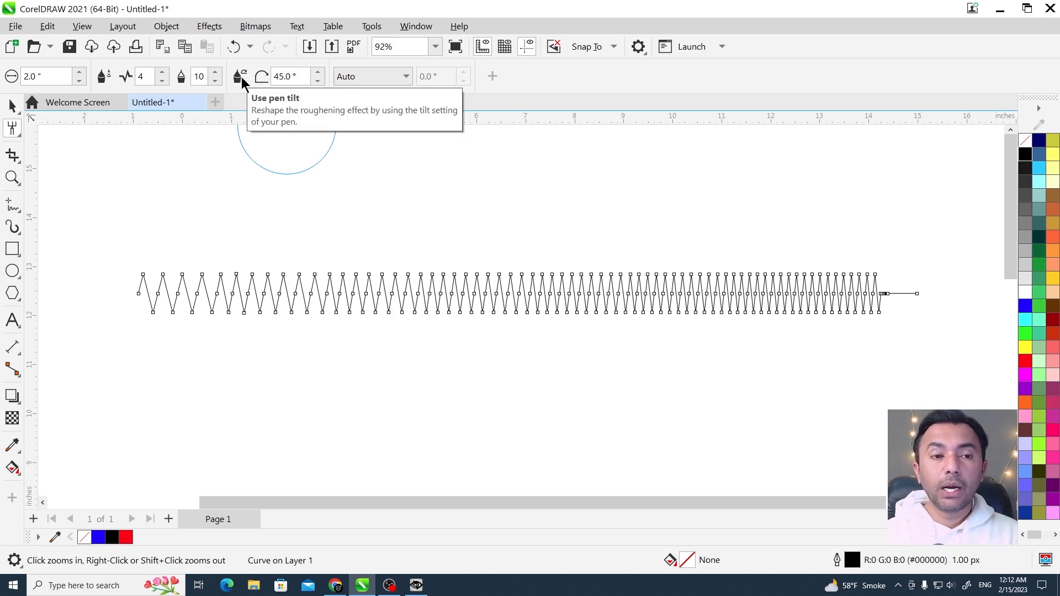
{"action": "left_click", "coordinate": [241, 78]}
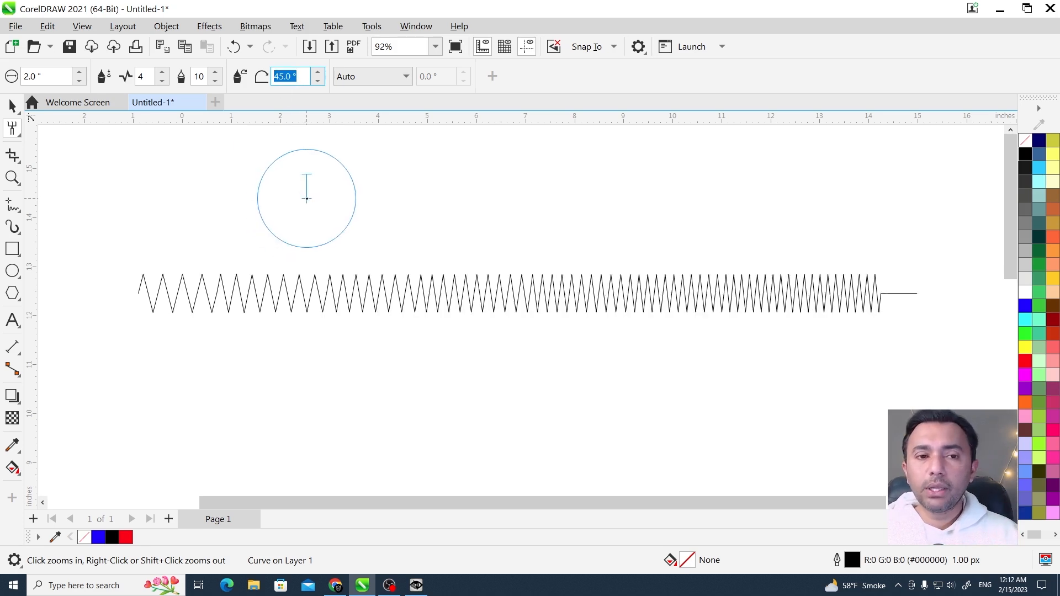
{"action": "left_click", "coordinate": [383, 77]}
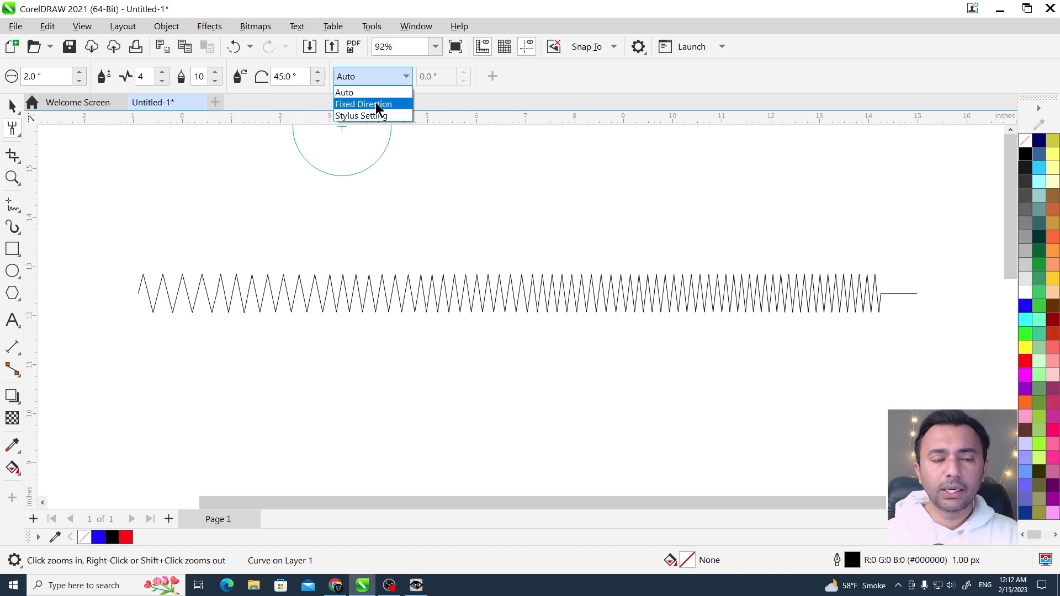
{"action": "key", "text": "Escape"}
{"action": "key", "text": "Escape"}
Undo the line's roughening, and try a shorter stroke over its left half with the Auto direction, undoing that too.
{"action": "key", "text": "ctrl+z"}
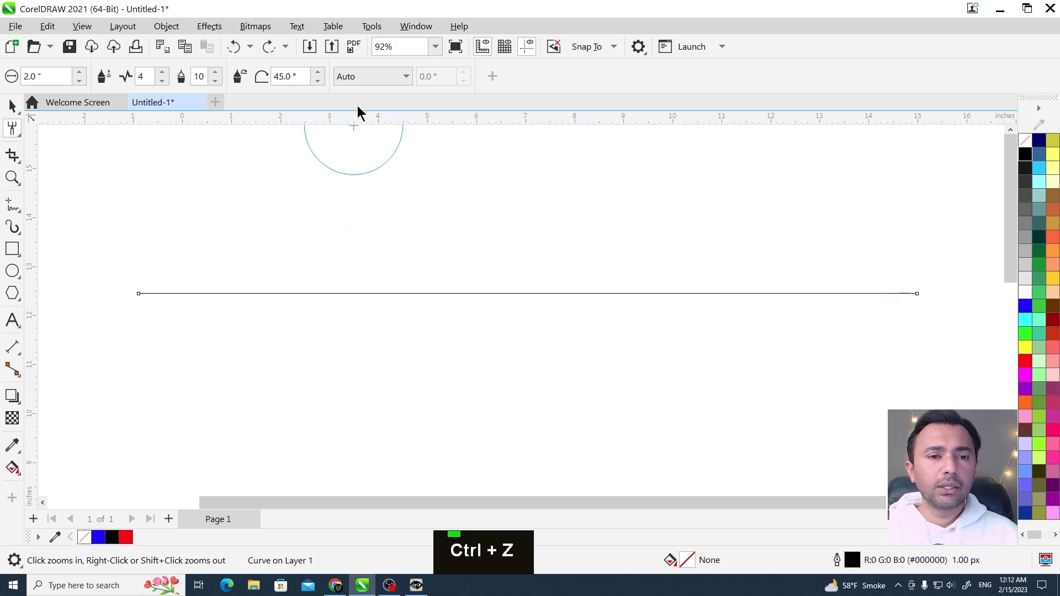
{"action": "left_click_drag", "start_coordinate": [227, 279], "coordinate": [551, 291]}
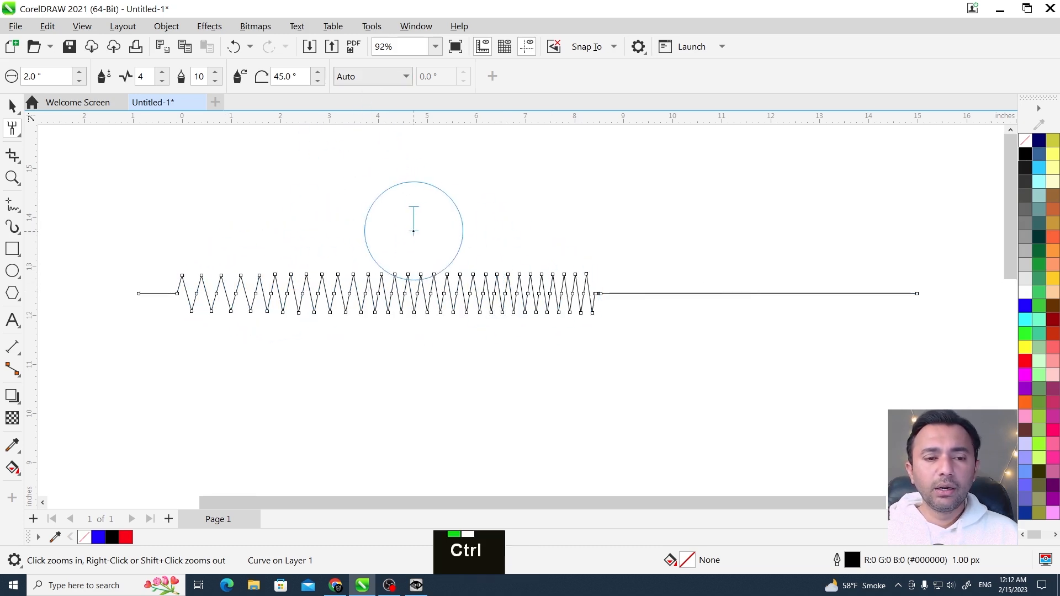
{"action": "key", "text": "ctrl+z"}
Set the spike direction to Fixed Direction, and try a roughening stroke along the line's middle, undoing the stroke.
{"action": "left_click", "coordinate": [386, 81]}
{"action": "left_click", "coordinate": [370, 104]}
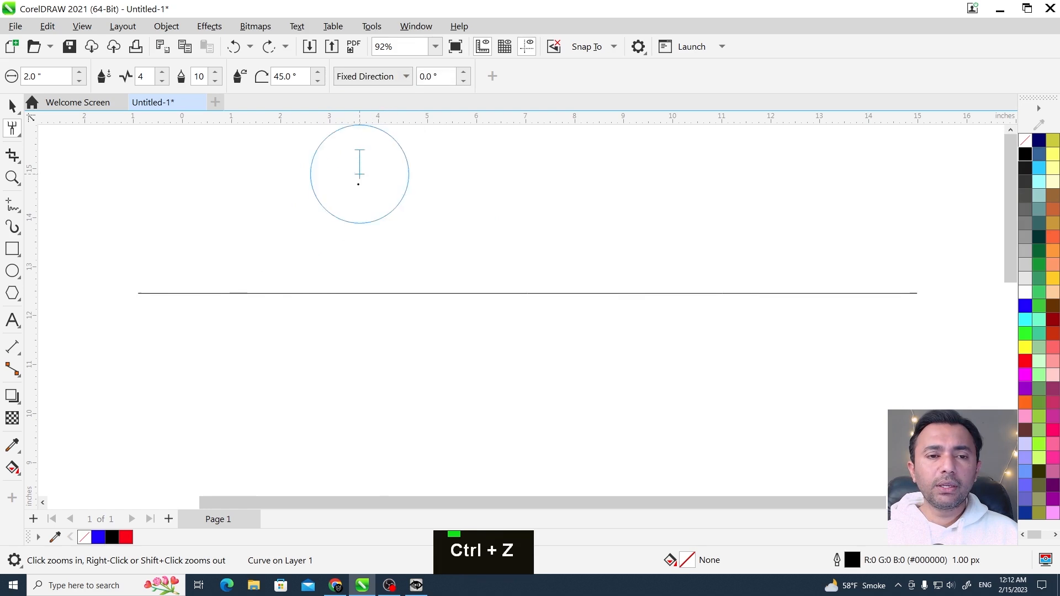
{"action": "left_click_drag", "start_coordinate": [257, 305], "coordinate": [687, 293]}
{"action": "key", "text": "ctrl+z"}
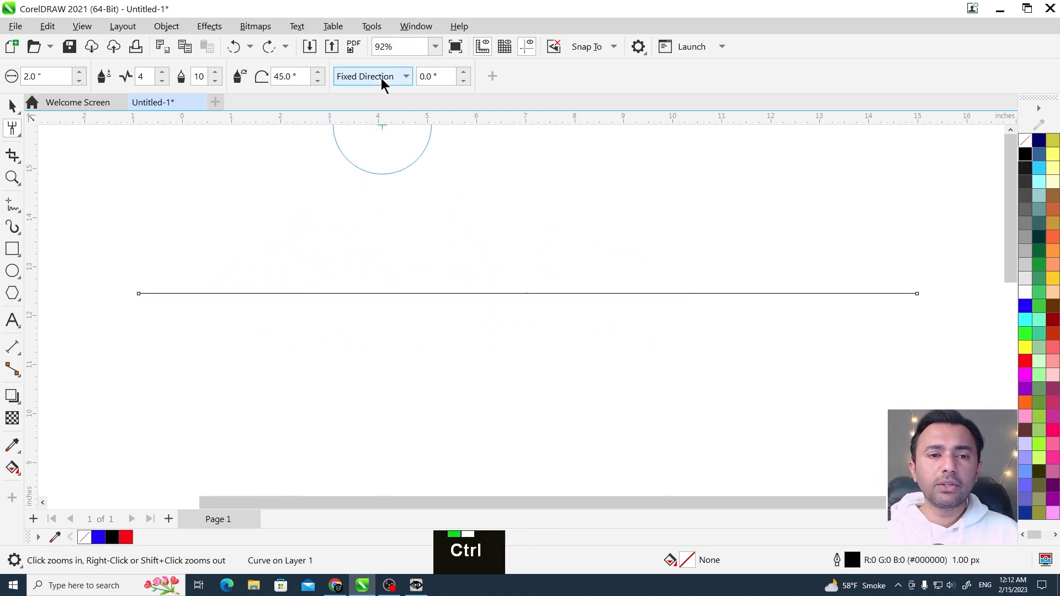
Set the spike direction to Stylus Setting and roughen the line back and forth into dense, irregular spikes.
{"action": "left_click", "coordinate": [386, 78]}
{"action": "left_click", "coordinate": [369, 113]}
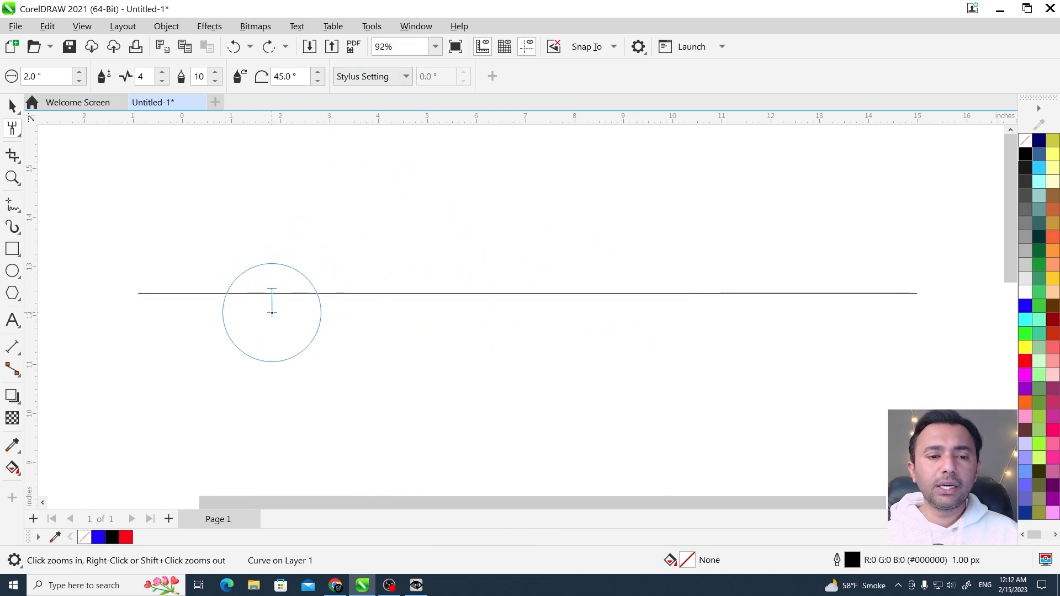
{"action": "left_click_drag", "start_coordinate": [272, 303], "coordinate": [629, 298]}
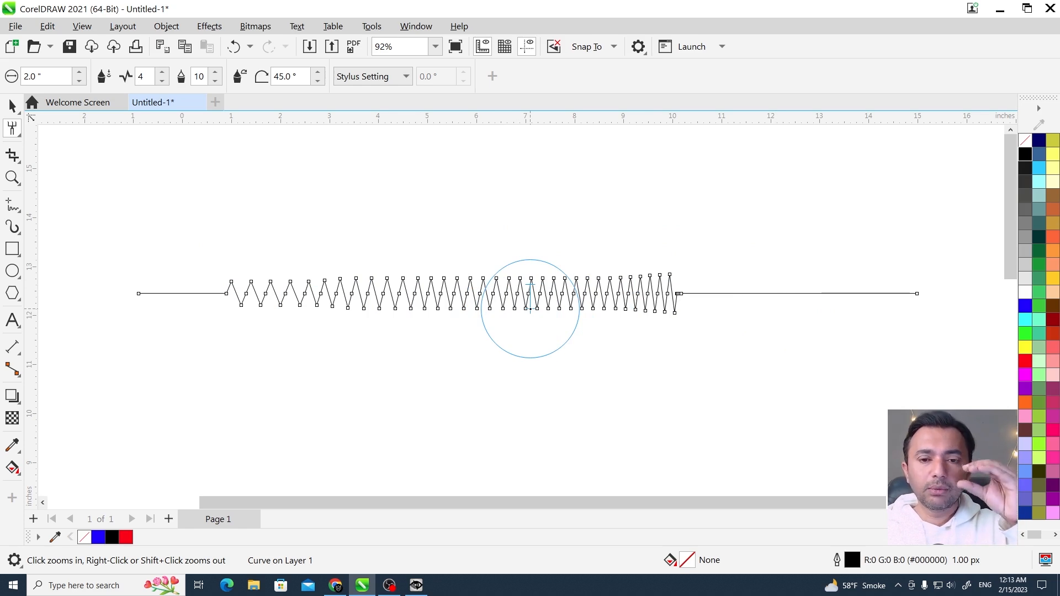
{"action": "mouse_move", "coordinate": [693, 319]}
{"action": "left_mouse_down"}
{"action": "mouse_move", "coordinate": [786, 291]}
{"action": "mouse_move", "coordinate": [489, 290]}
{"action": "mouse_move", "coordinate": [294, 338]}
{"action": "left_mouse_up"}
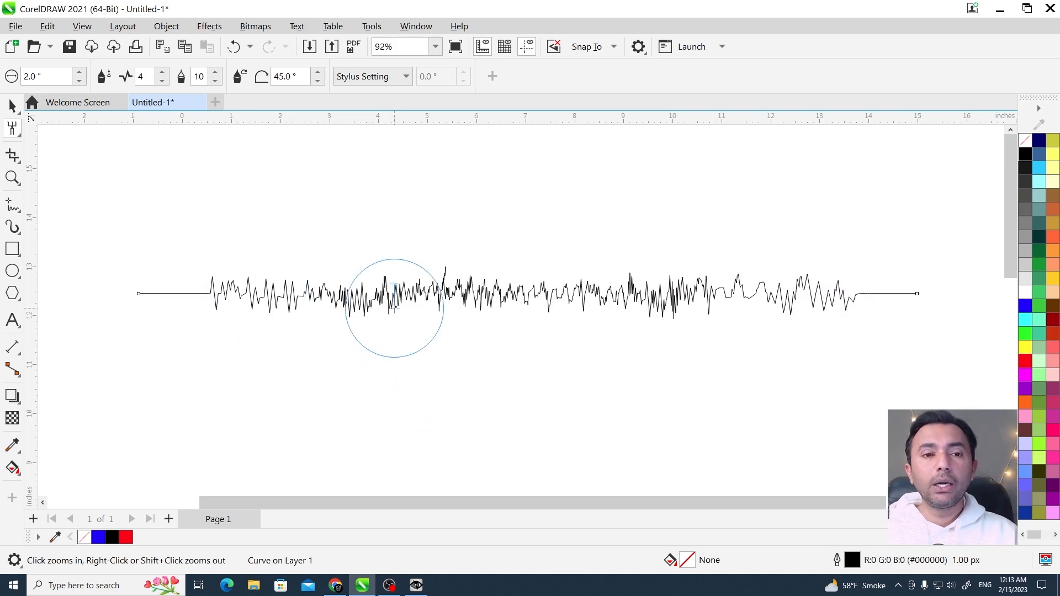
{"action": "key", "text": "shift+F2"}
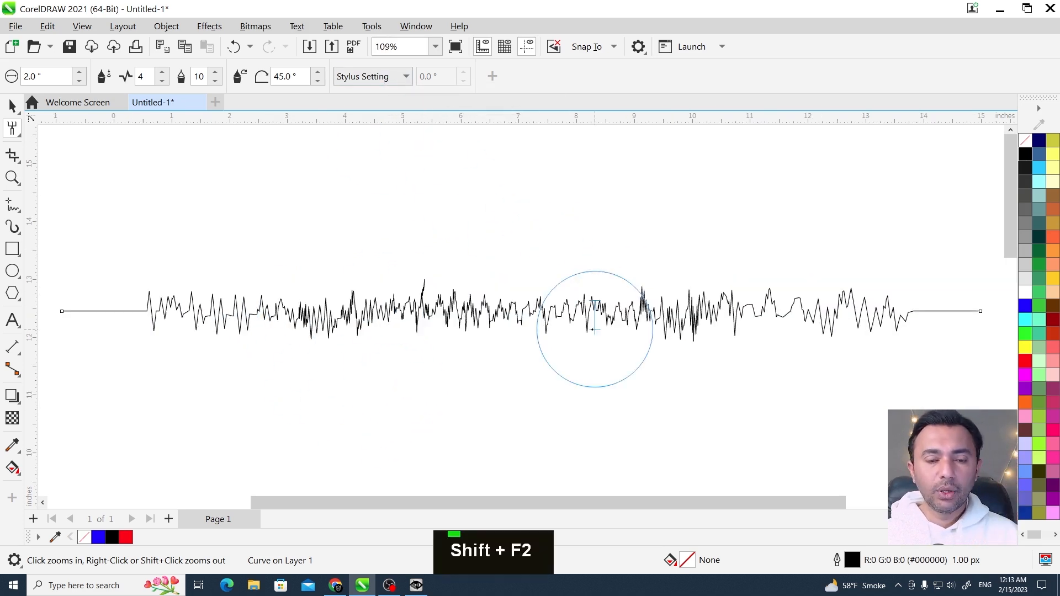
{"action": "key", "text": "F2"}
{"action": "left_click_drag", "start_coordinate": [706, 376], "coordinate": [707, 376]}
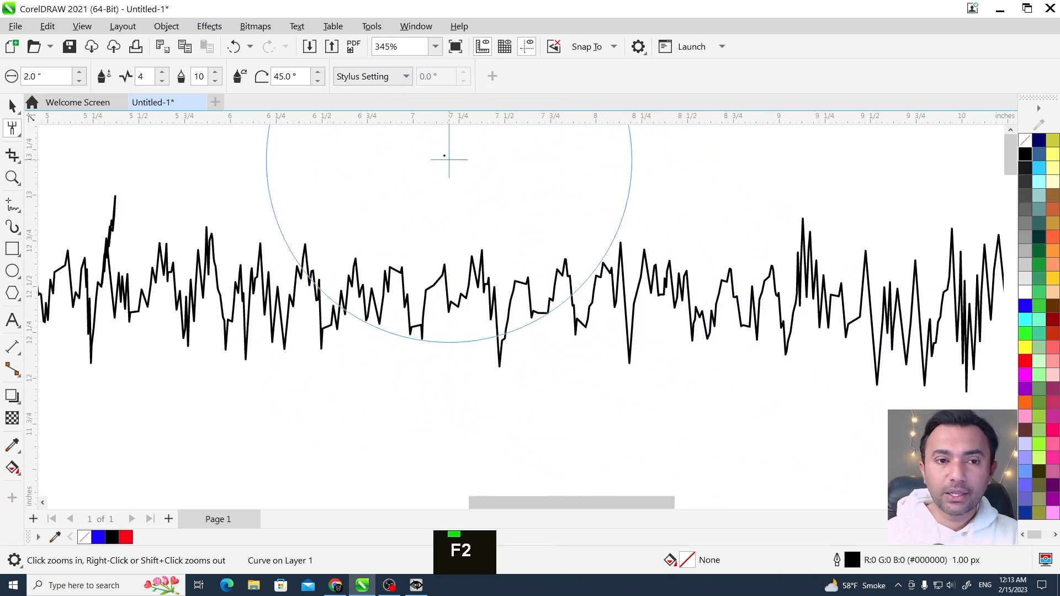